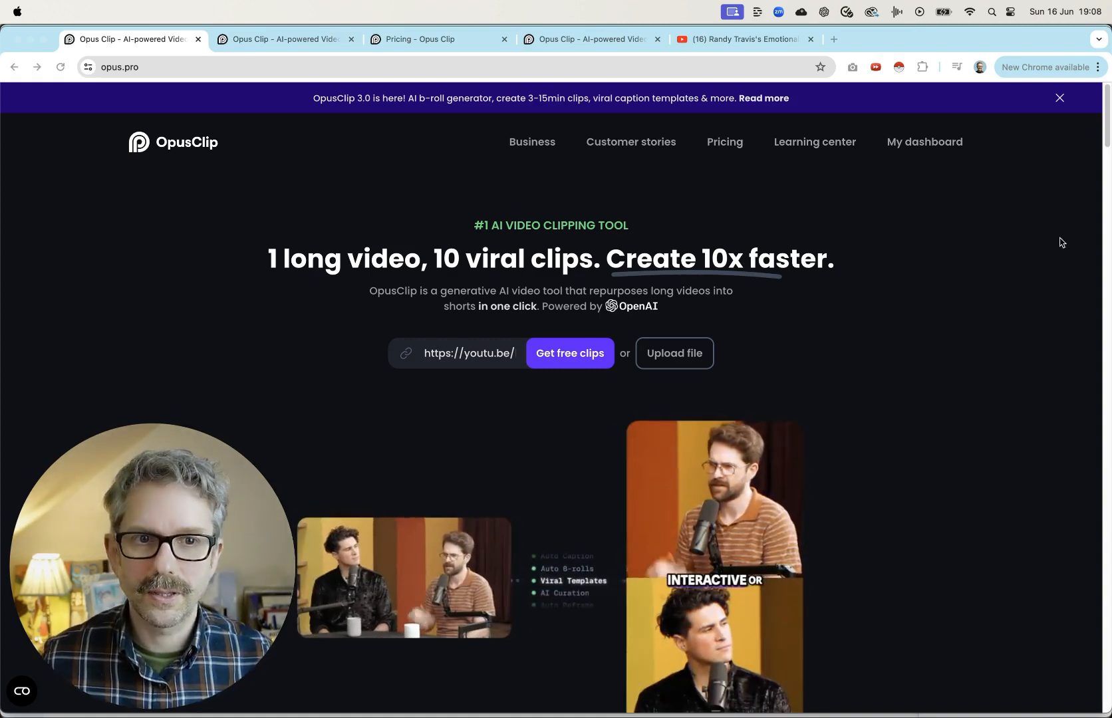
# Switch to the YouTube episode and copy its share link
pyautogui.scroll(-3, 909, 340)
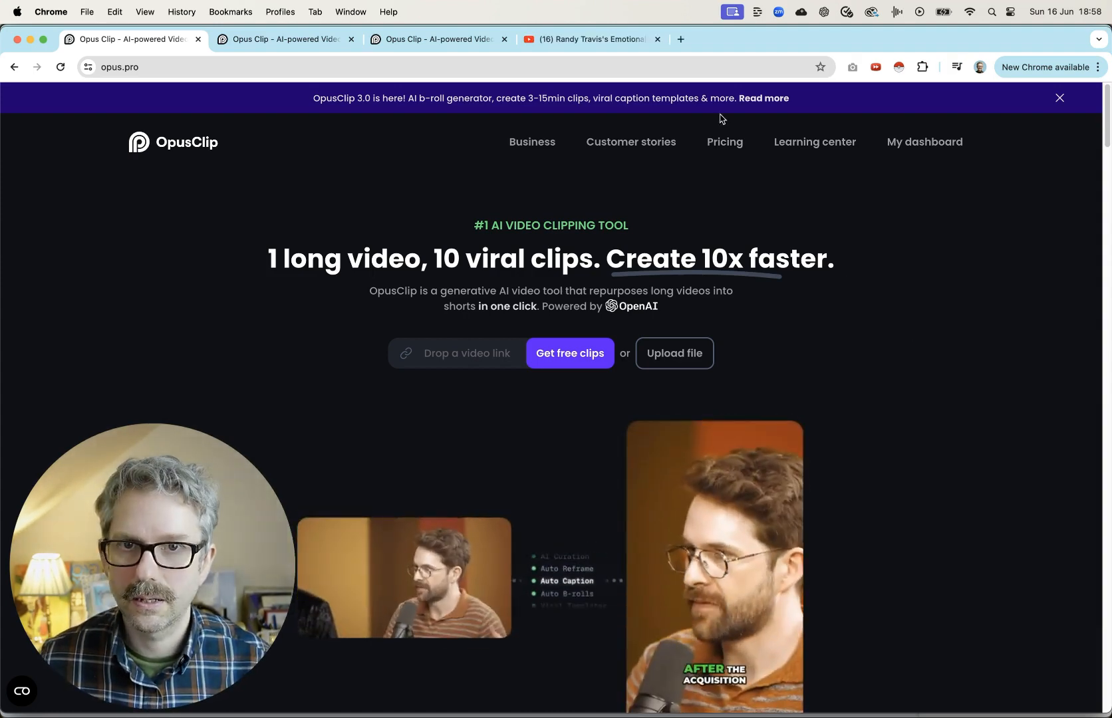
pyautogui.click(575, 43)
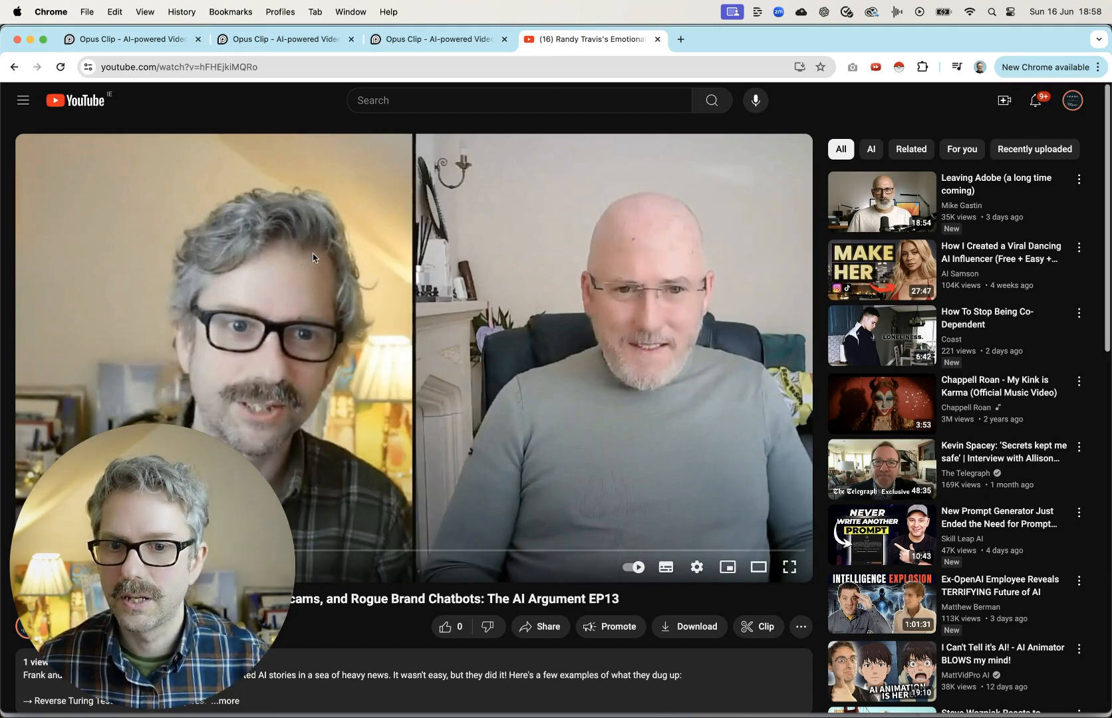
pyautogui.click(542, 626)
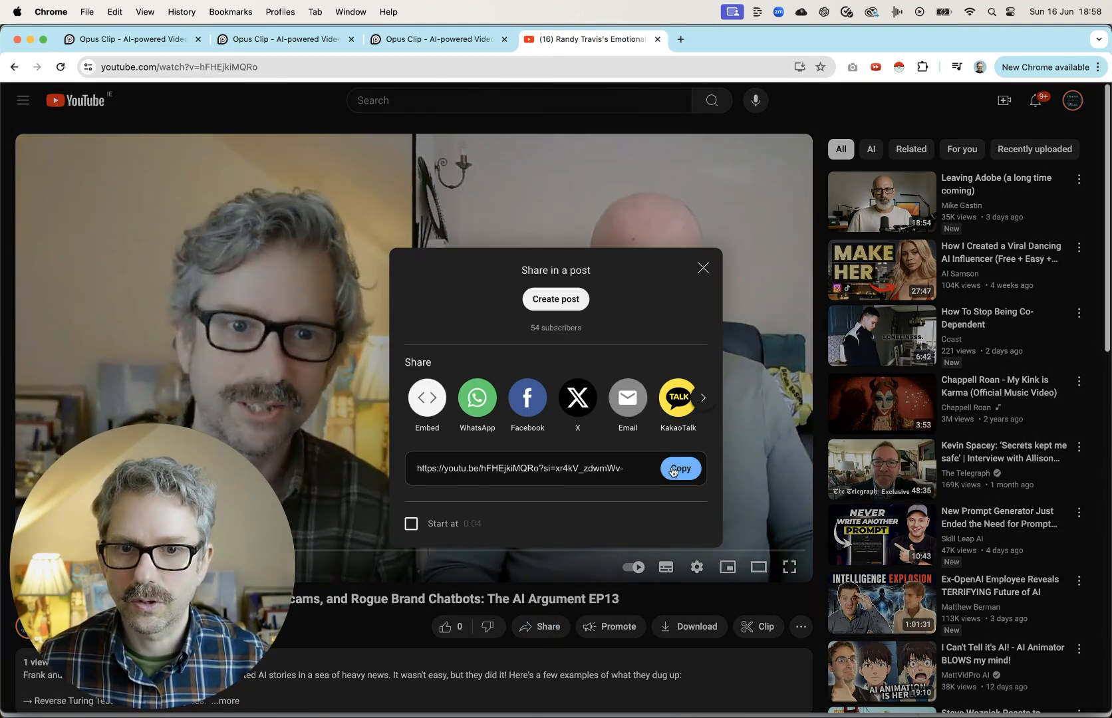
pyautogui.click(673, 468)
pyautogui.click(703, 269)
# Submit the copied YouTube link on the OpusClip home page to get free clips
pyautogui.click(126, 39)
pyautogui.click(426, 353)
pyautogui.press('super+v')
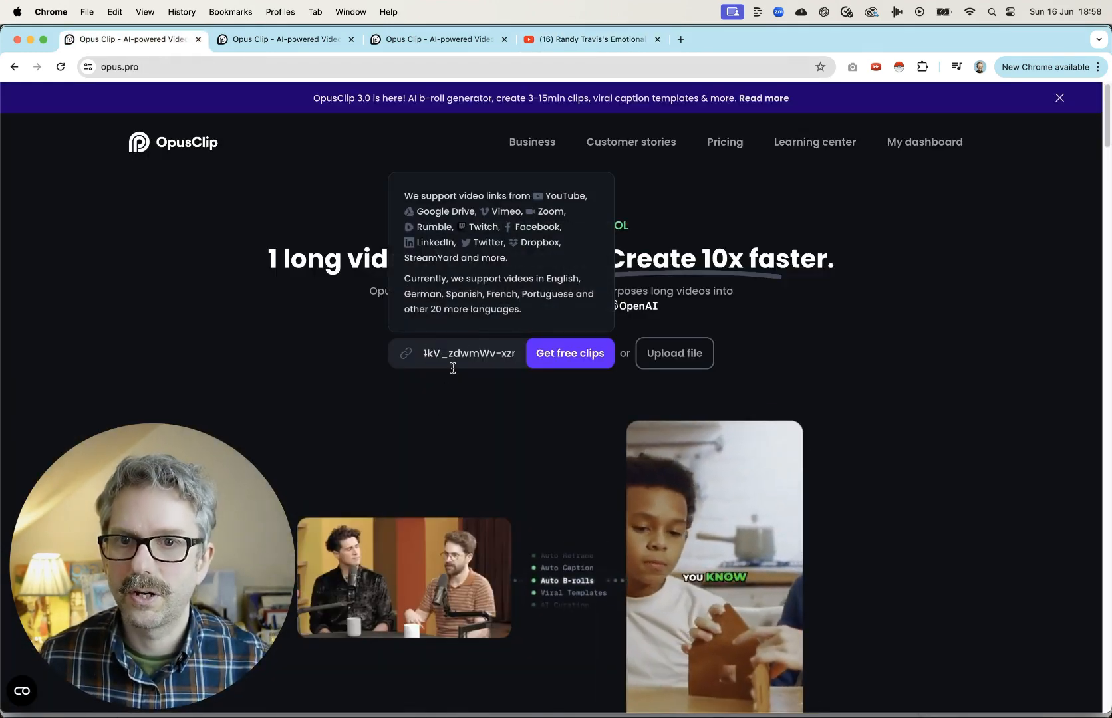
pyautogui.click(570, 359)
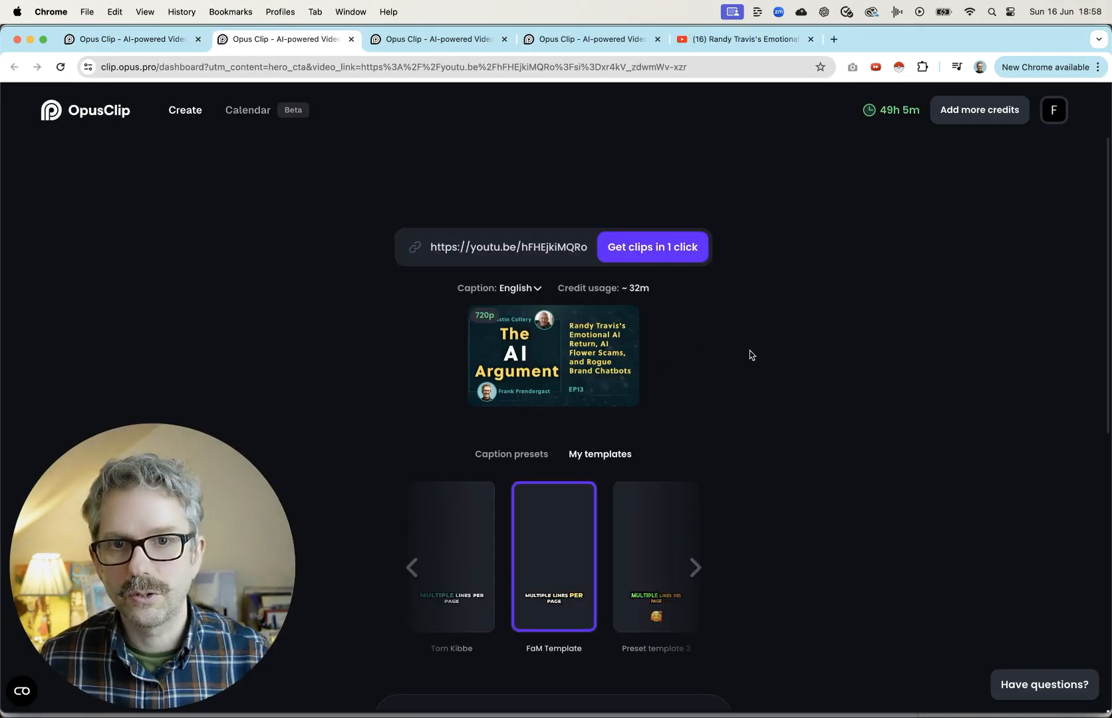
# Browse the caption presets and go back to the saved templates with FaM Template selected
pyautogui.scroll(-3, 756, 352)
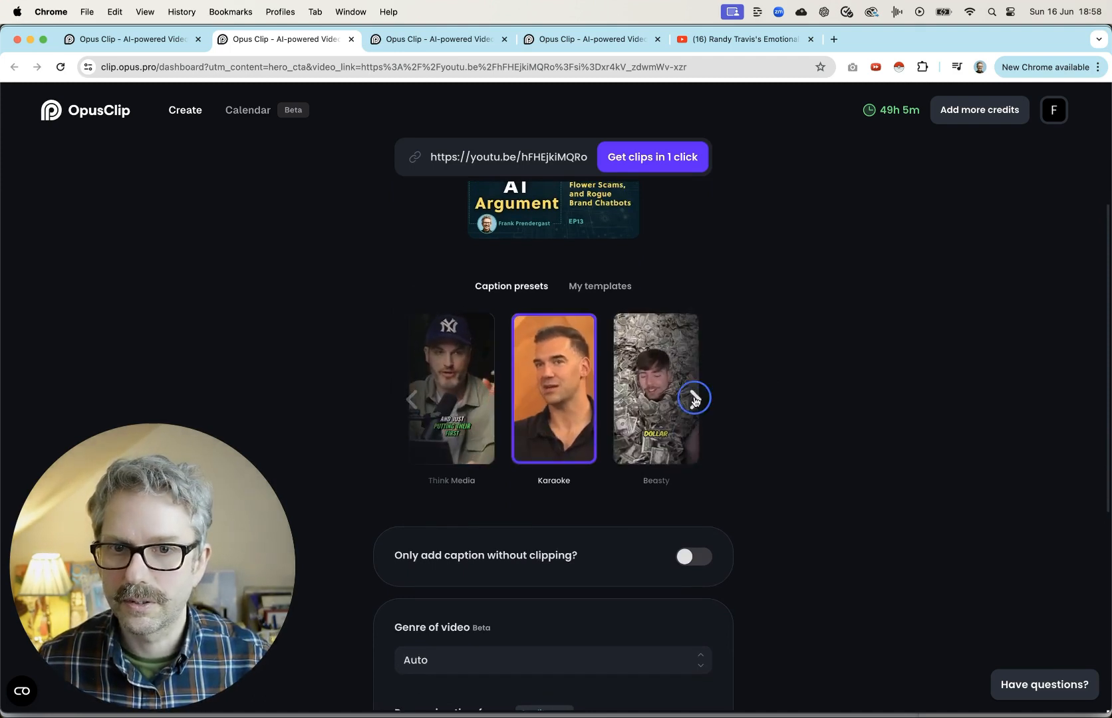
pyautogui.click(695, 399)
pyautogui.click(695, 399)
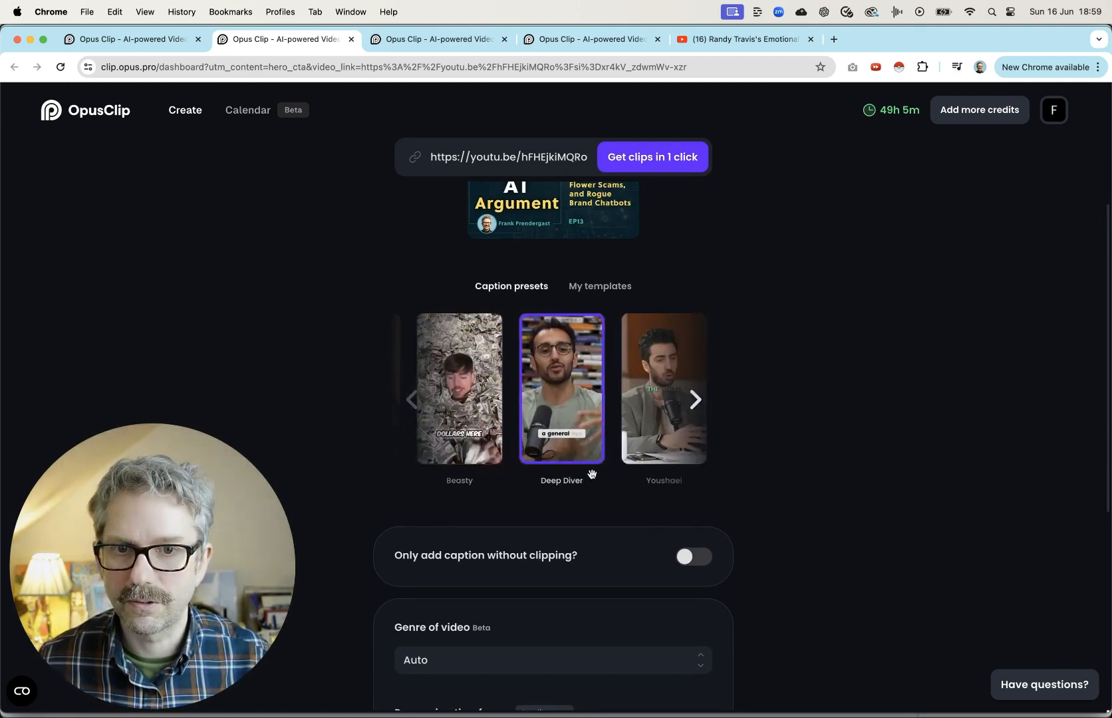
pyautogui.click(695, 399)
pyautogui.click(602, 290)
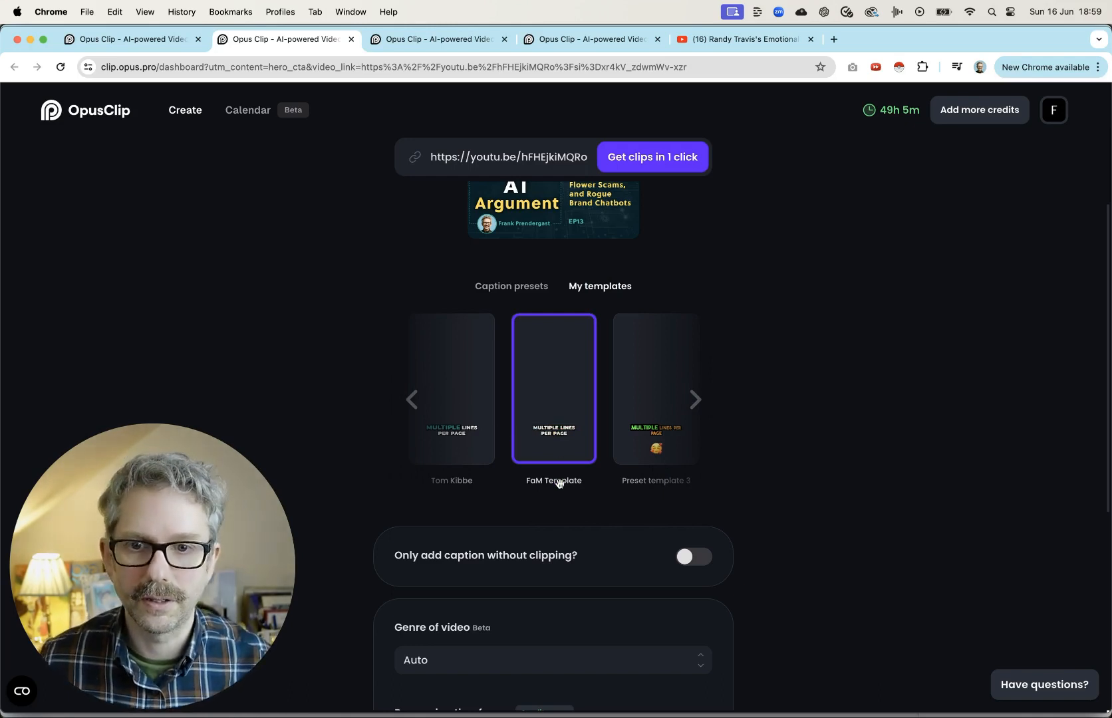
# Set the genre of the video to Podcast and keep the processing timeframe running to the end of the video
pyautogui.scroll(-3, 915, 430)
pyautogui.moveTo(426, 406)
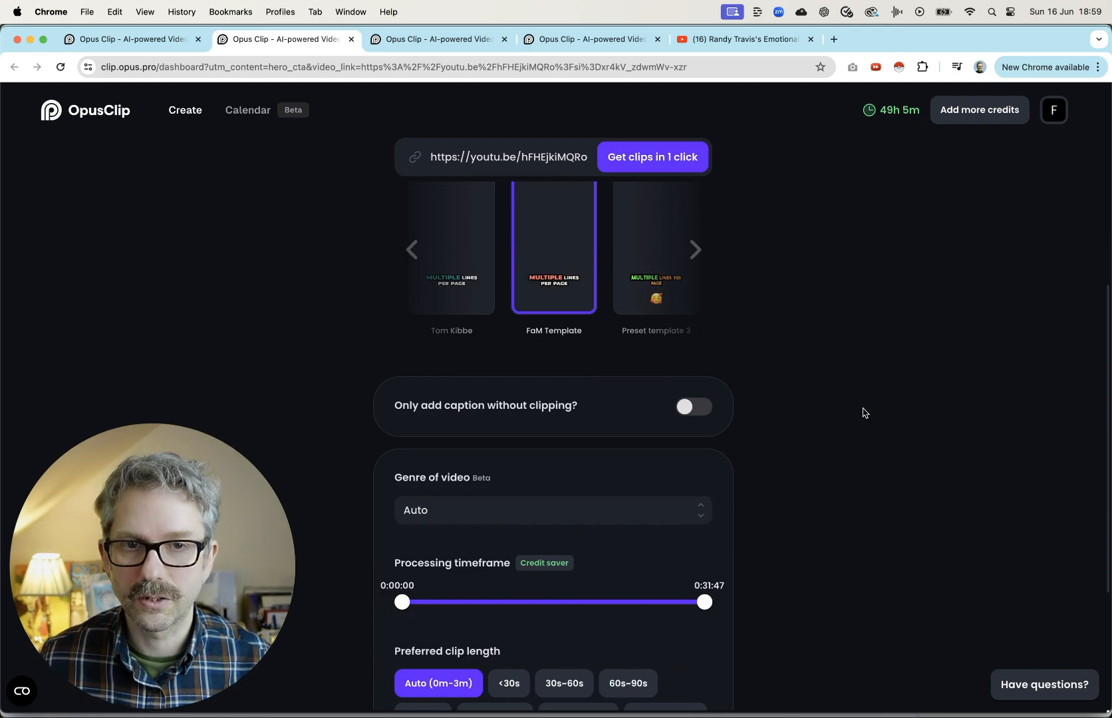
pyautogui.scroll(-3, 858, 412)
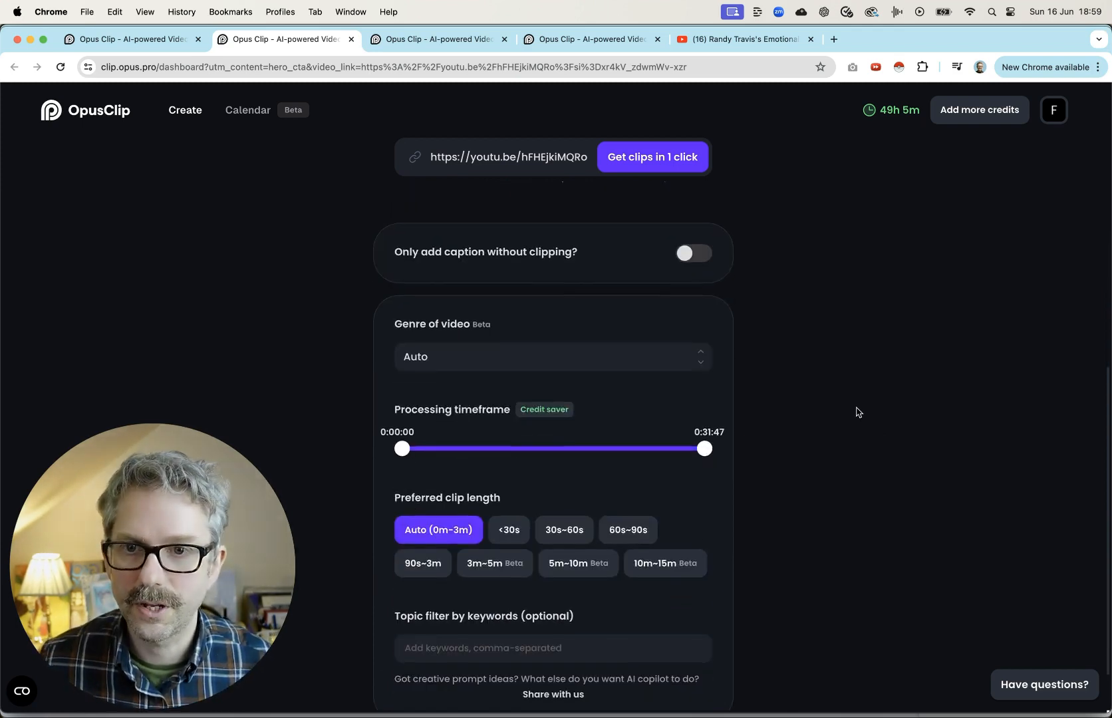
pyautogui.click(521, 342)
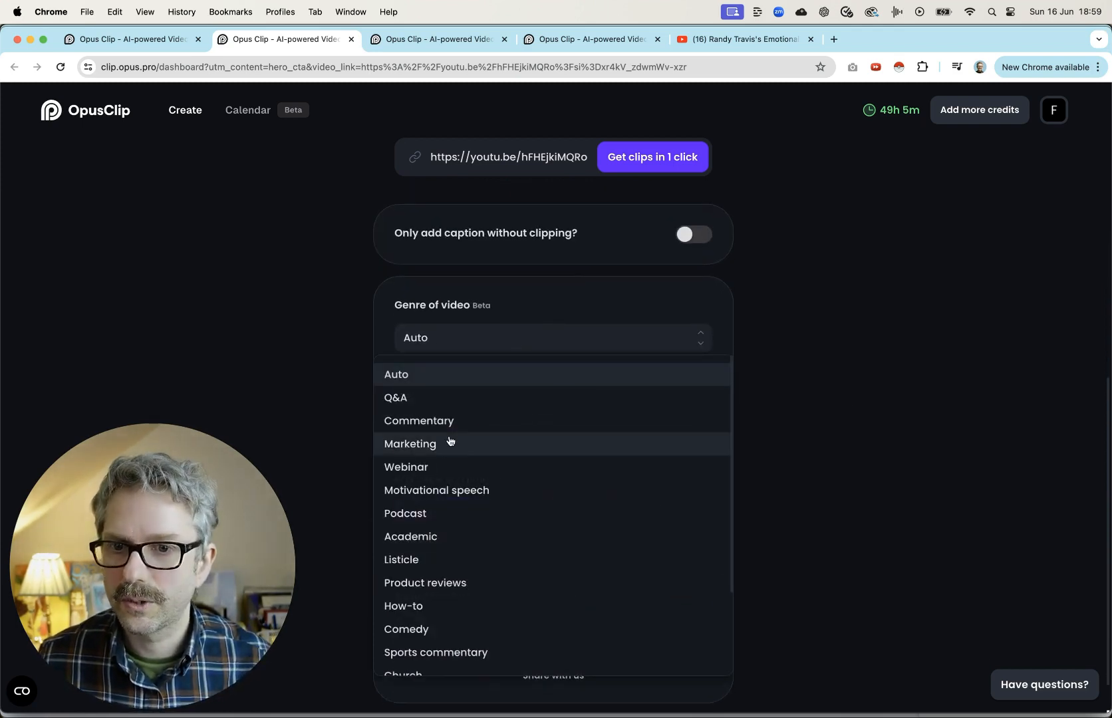
pyautogui.click(423, 514)
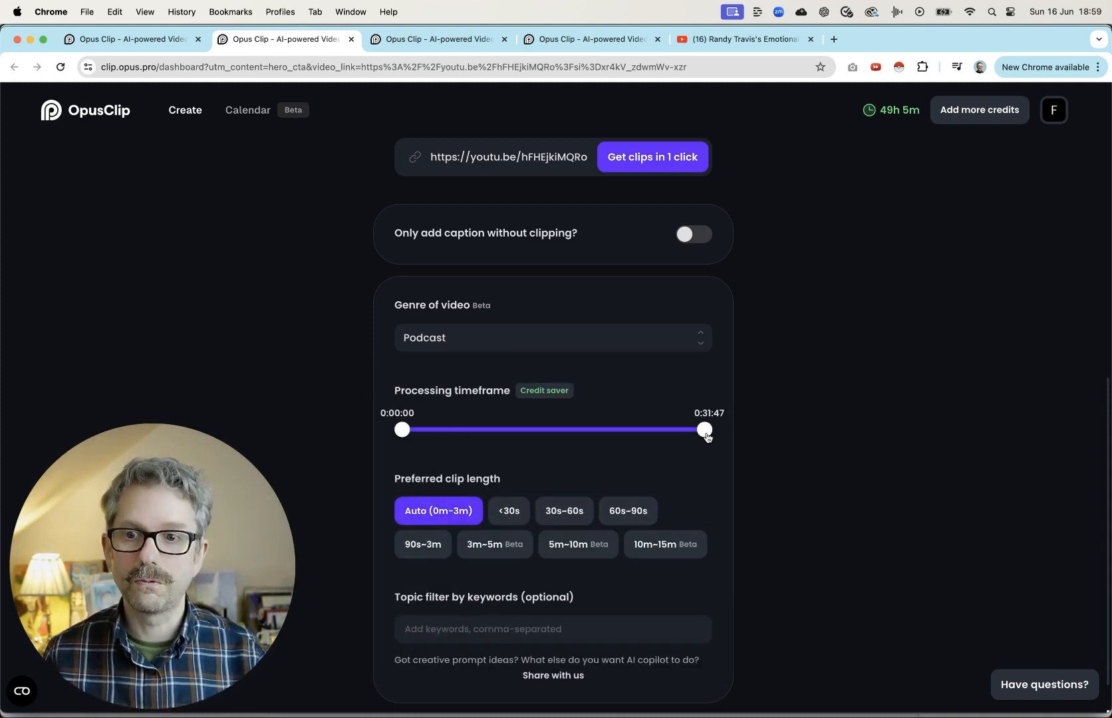
pyautogui.moveTo(707, 436); pyautogui.dragTo(766, 436)
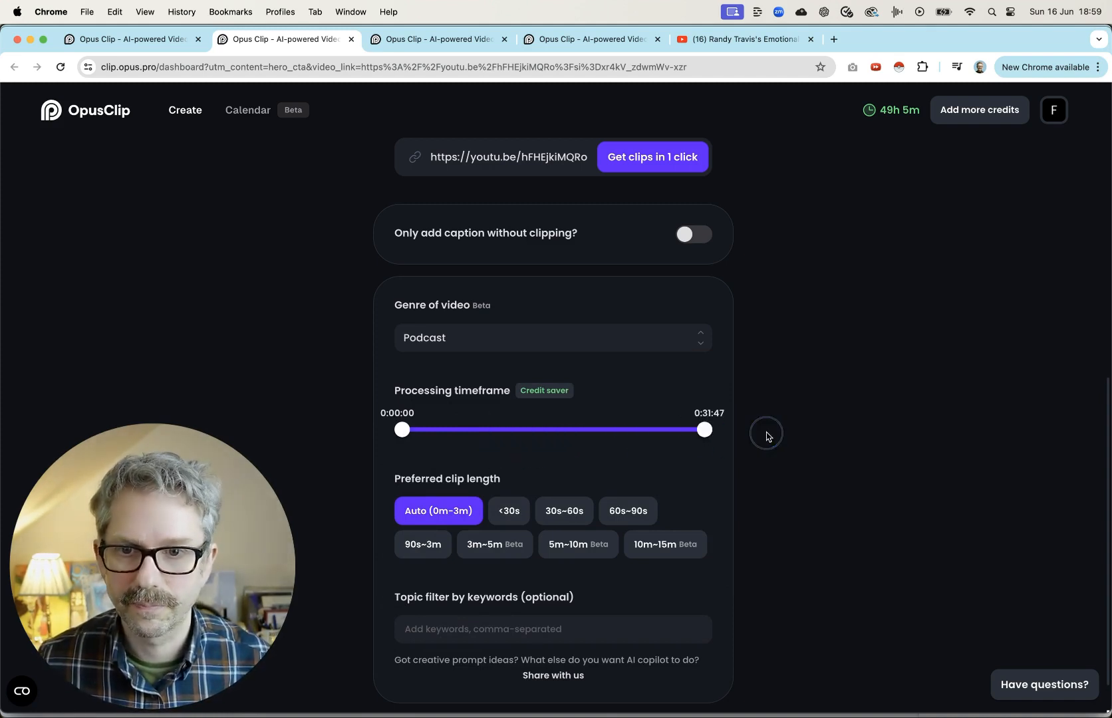
pyautogui.scroll(-2, 518, 501)
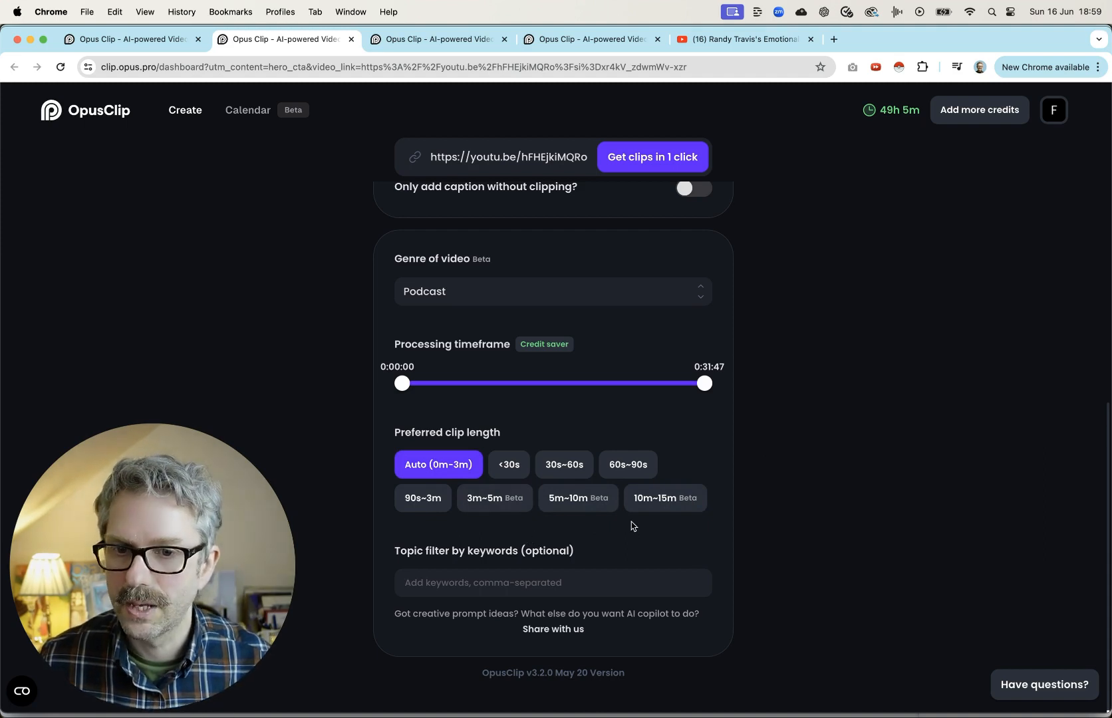
pyautogui.click(464, 589)
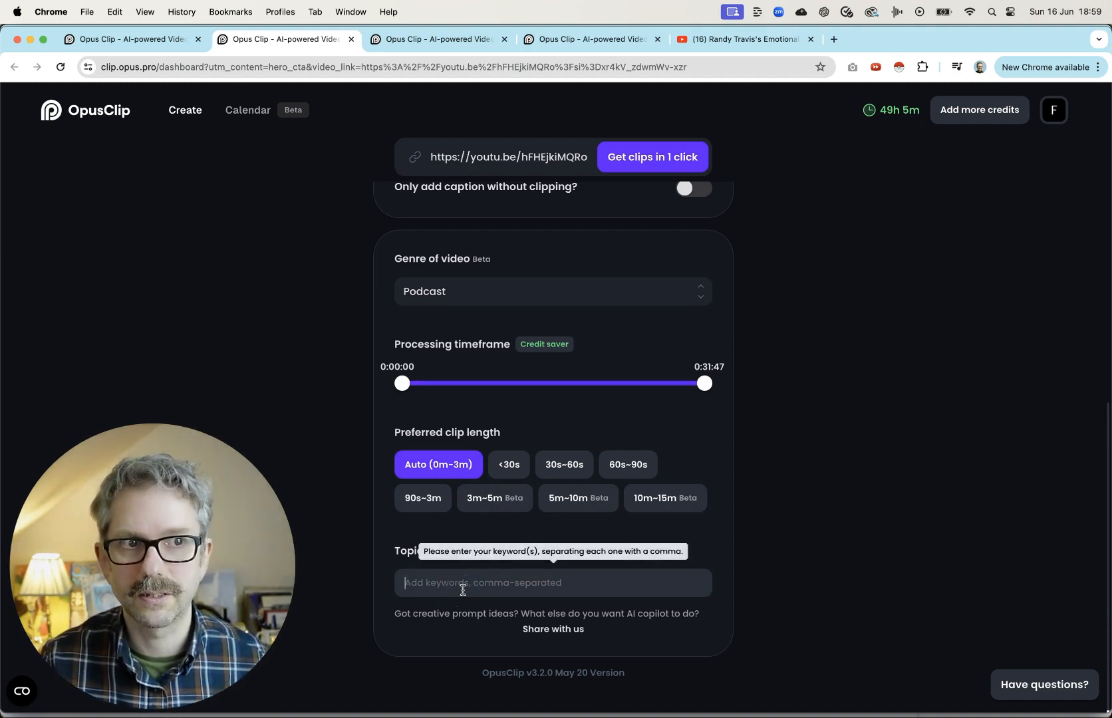
pyautogui.write('A')
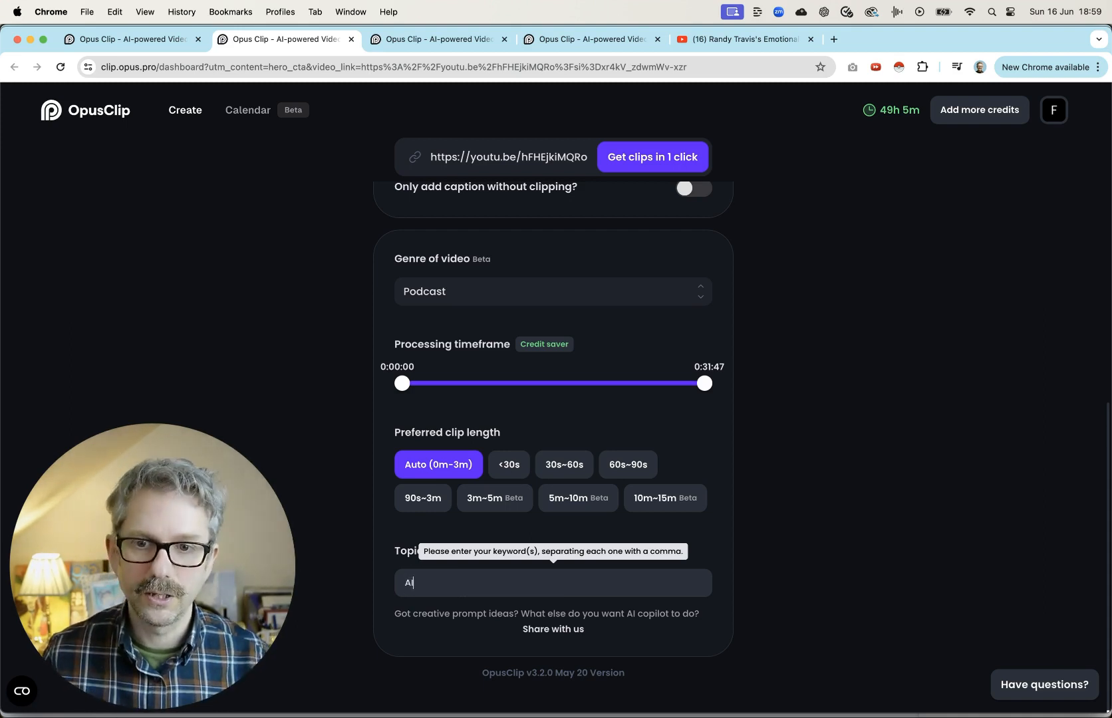
pyautogui.write('I')
pyautogui.press('BackSpace')
pyautogui.press('BackSpace')
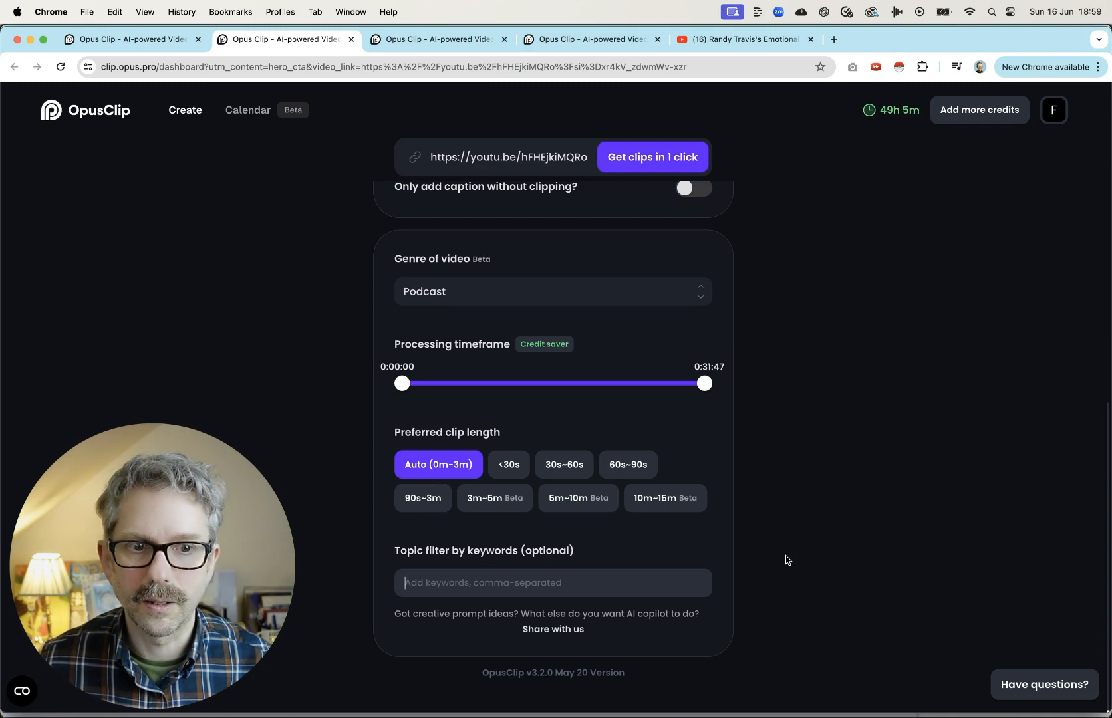
# Start generating clips from the linked video with the chosen settings
pyautogui.scroll(7, 563, 595)
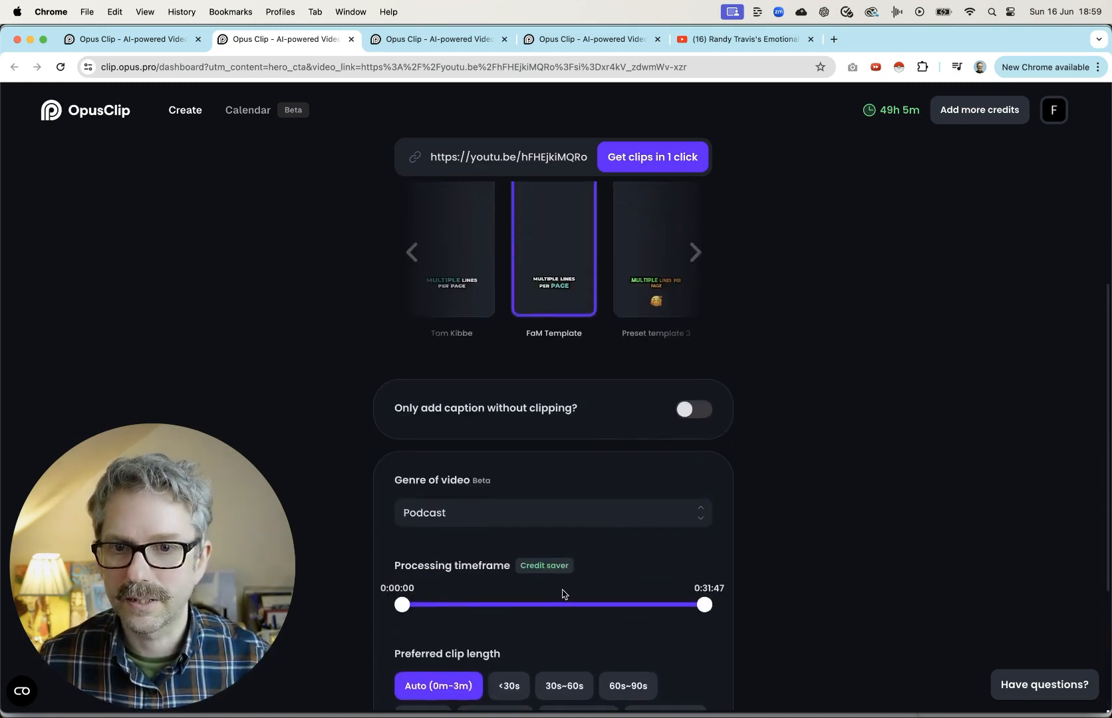
pyautogui.scroll(2, 563, 597)
pyautogui.click(644, 251)
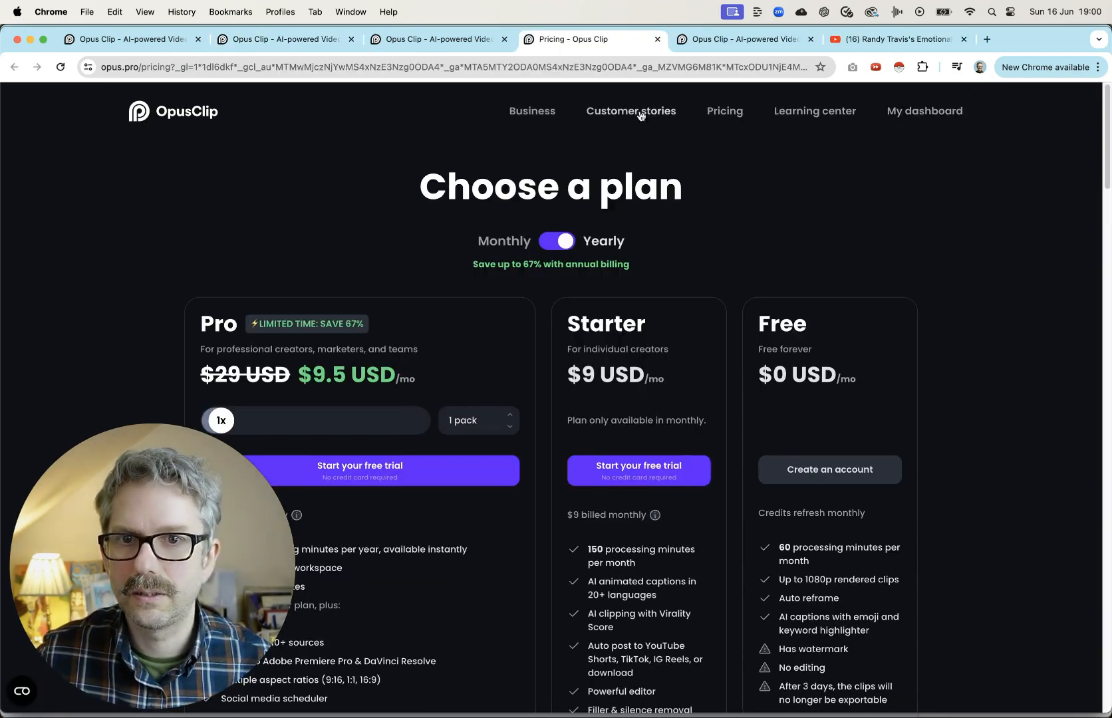
# Examine the yearly Pro, Starter and Free plans on the pricing page, including the Pro price and included features
pyautogui.scroll(-2, 705, 234)
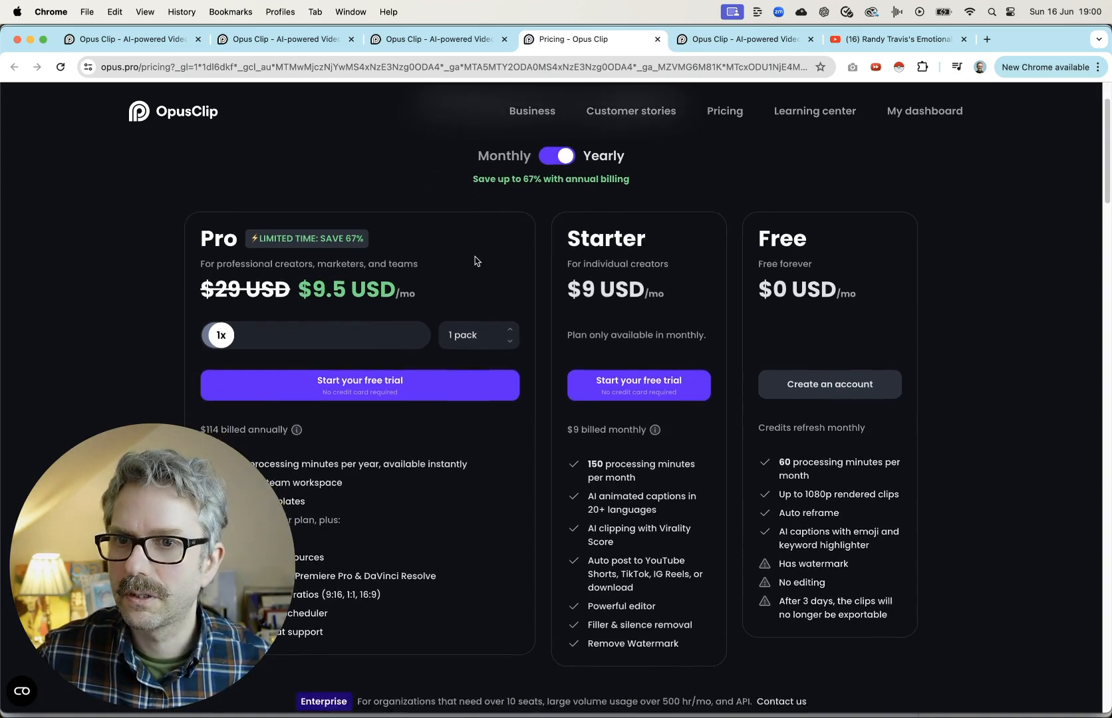
pyautogui.scroll(-2, 475, 266)
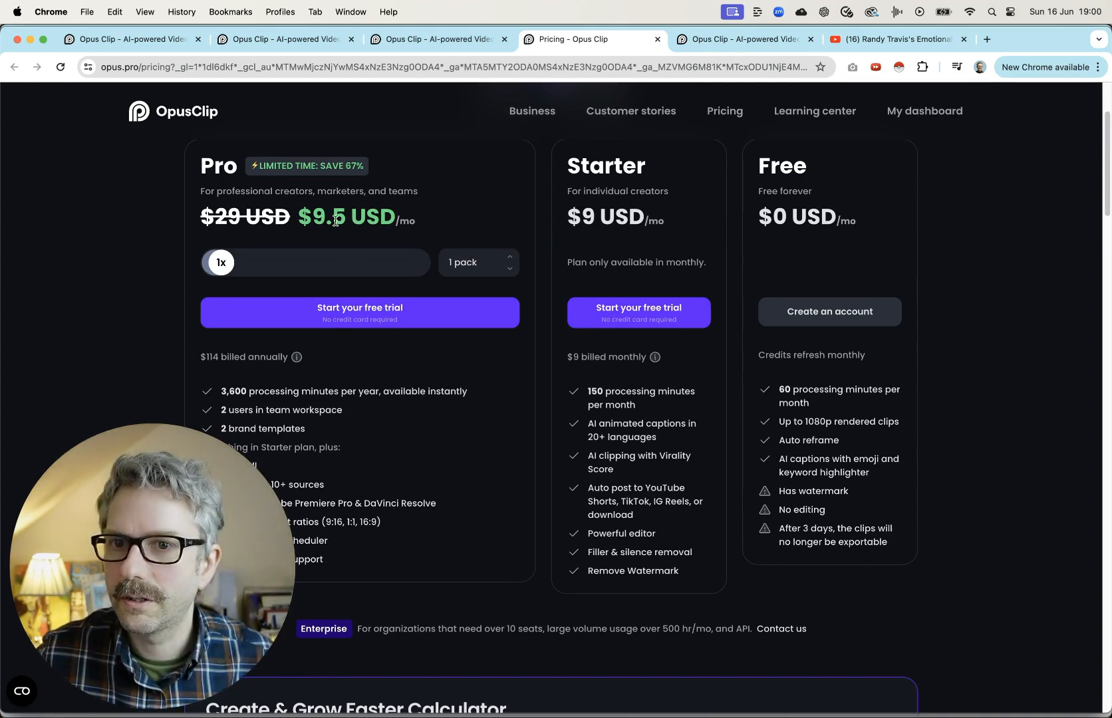
pyautogui.doubleClick(312, 219)
pyautogui.scroll(-3, 372, 346)
pyautogui.scroll(5, 389, 346)
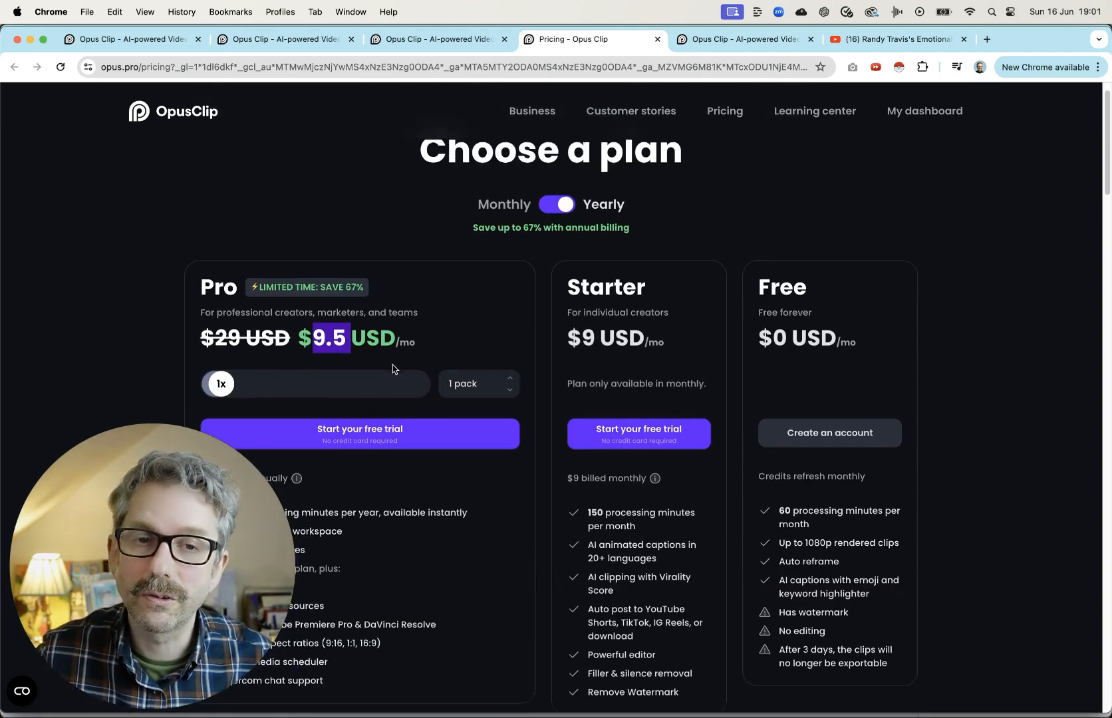
pyautogui.scroll(-4, 390, 341)
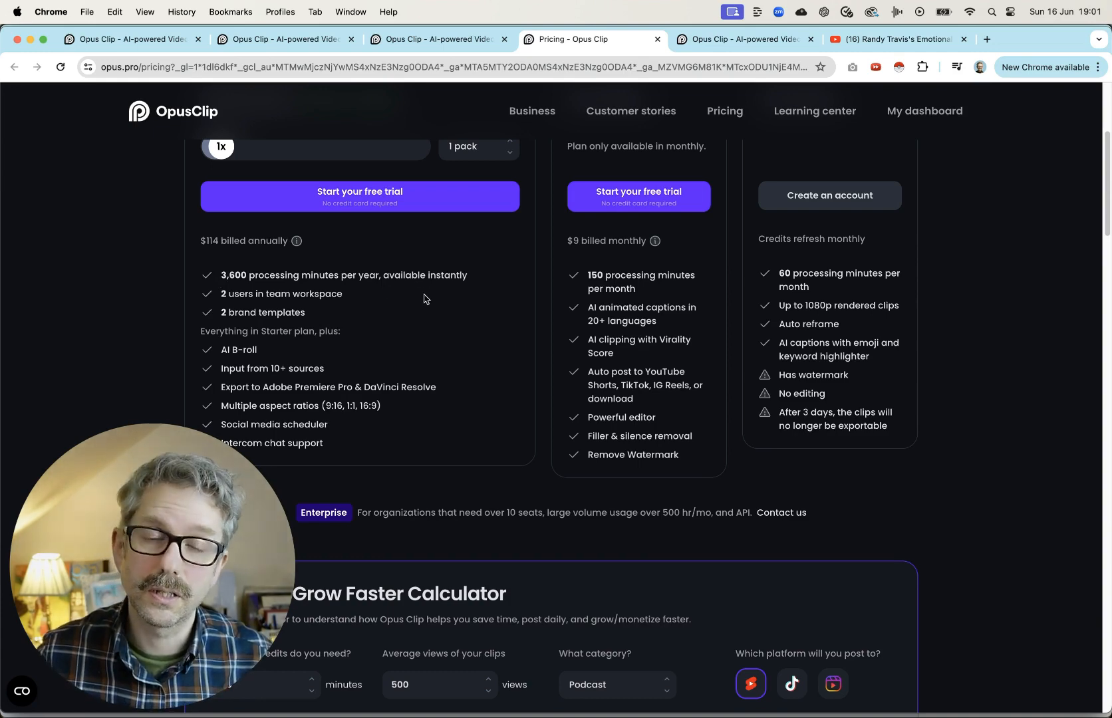
pyautogui.scroll(5, 427, 306)
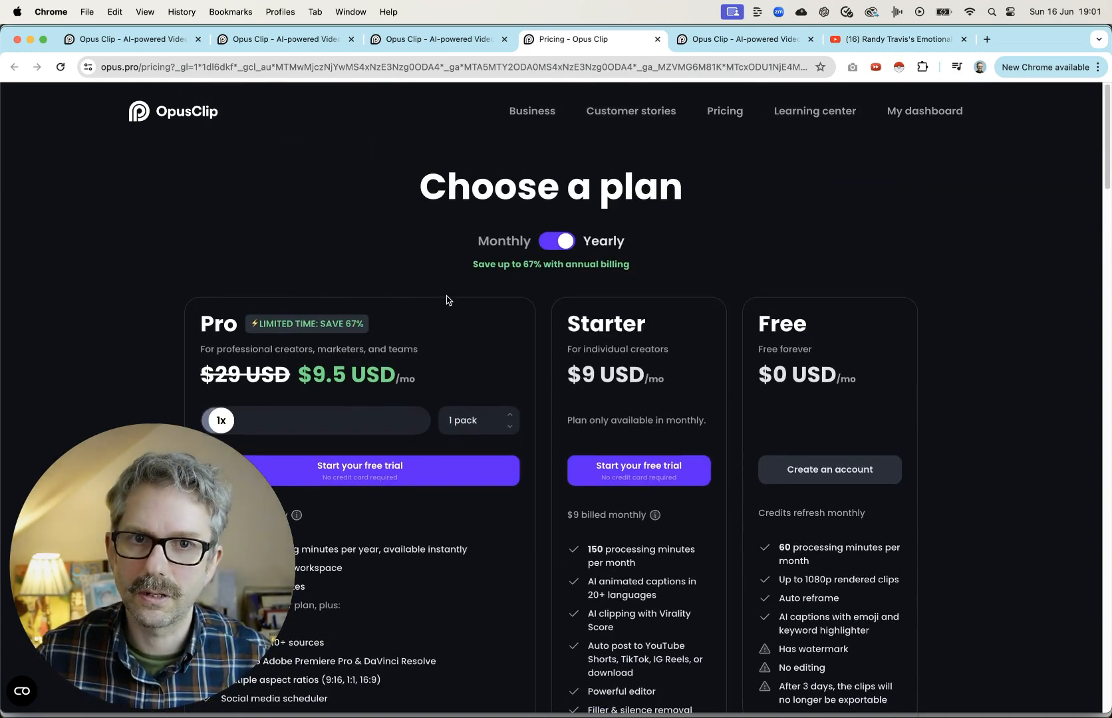
pyautogui.scroll(-5, 432, 332)
# Check the account's remaining processing credits on the clip project page
pyautogui.click(425, 41)
pyautogui.moveTo(903, 112)
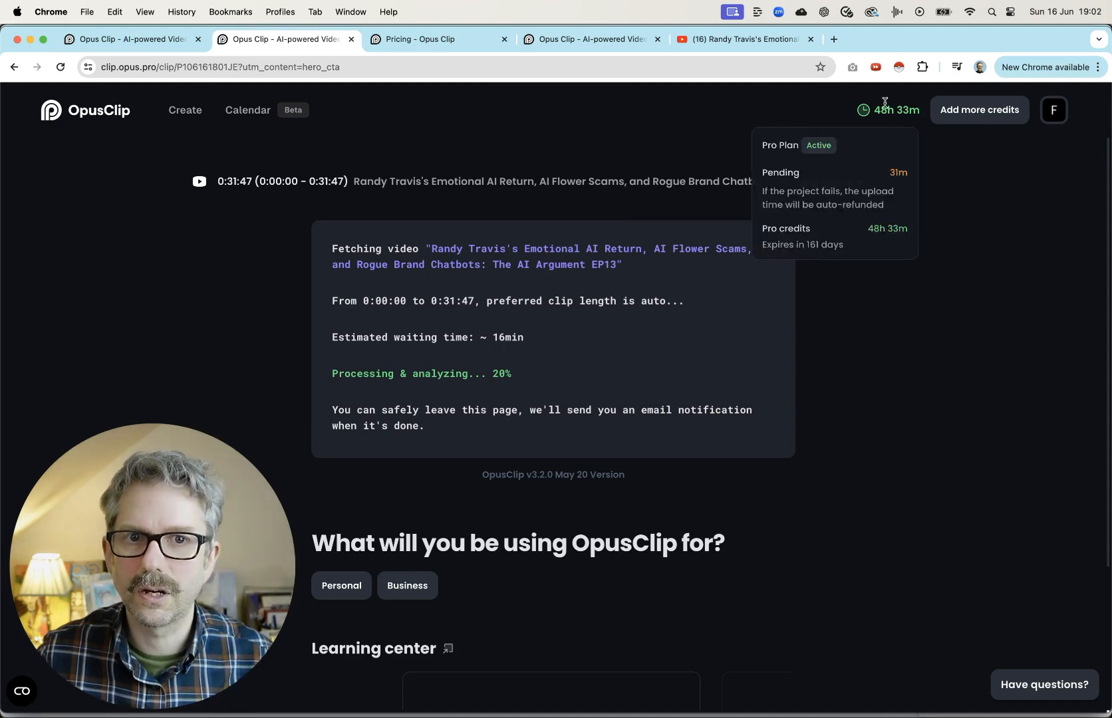
# Examine the Starter plan's billing terms and processing minutes, and compare the Pro plan's monthly price with its yearly price
pyautogui.click(423, 44)
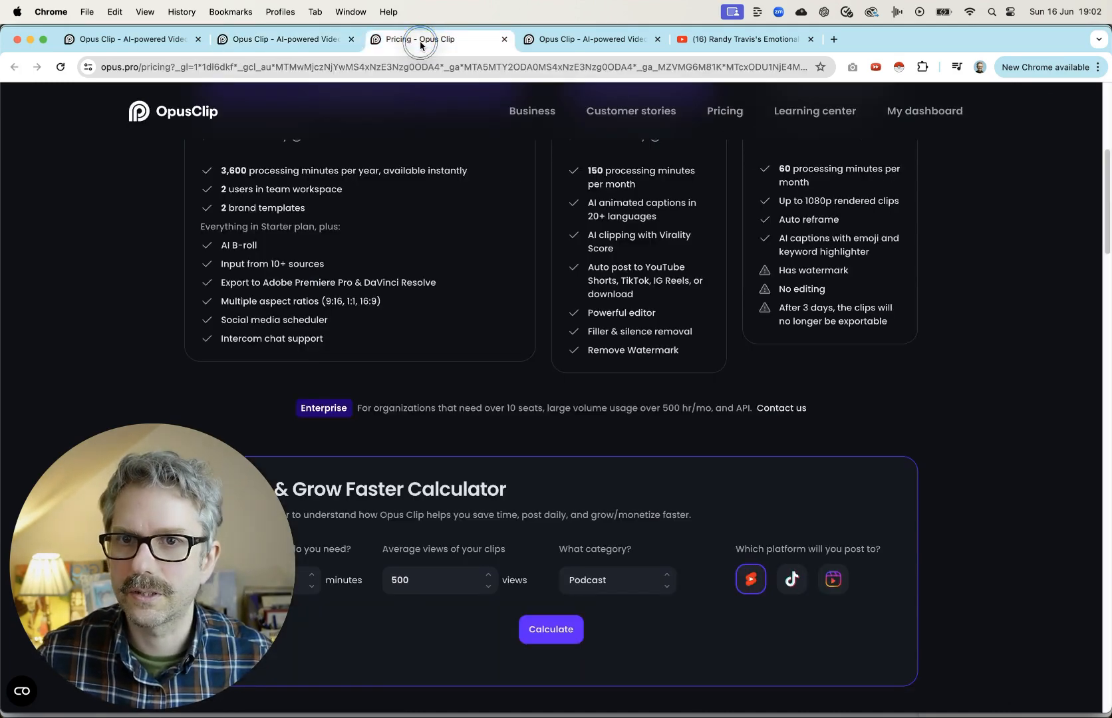
pyautogui.scroll(4, 455, 297)
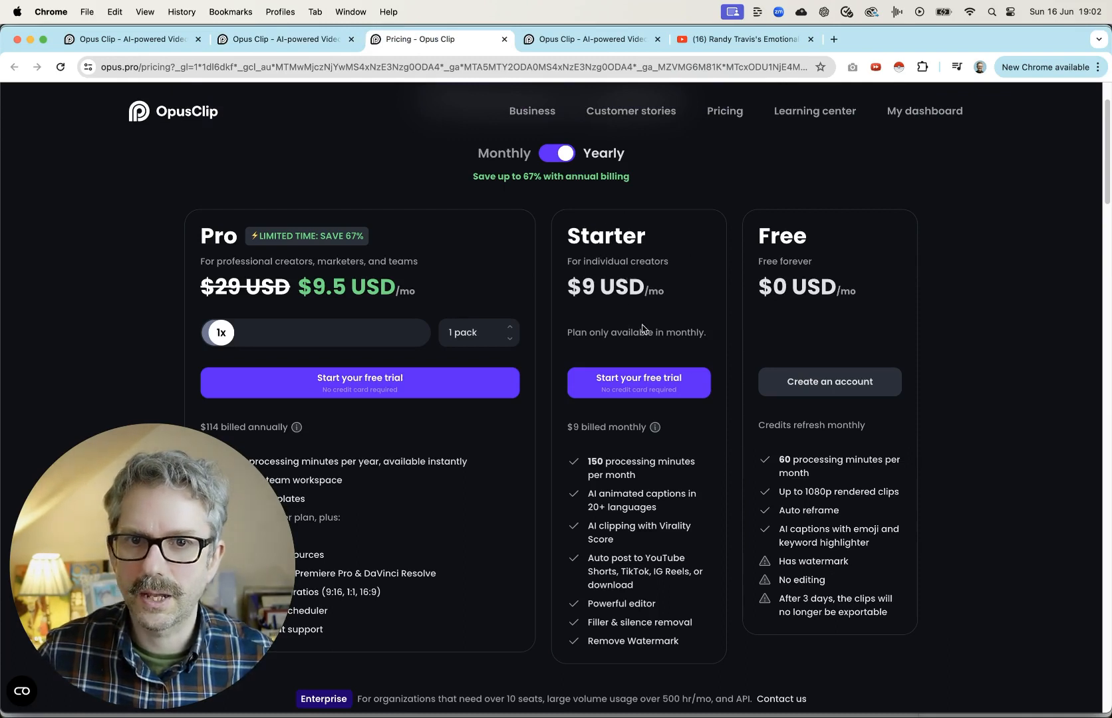
pyautogui.moveTo(711, 335); pyautogui.dragTo(550, 336)
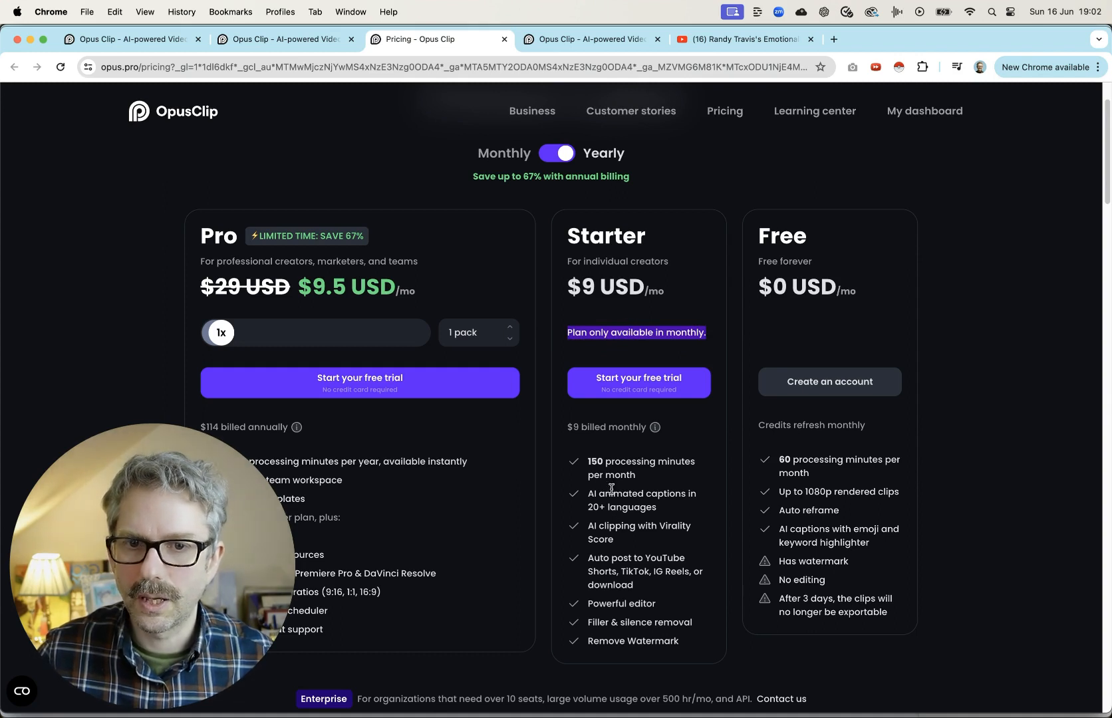
pyautogui.moveTo(584, 463); pyautogui.dragTo(649, 462)
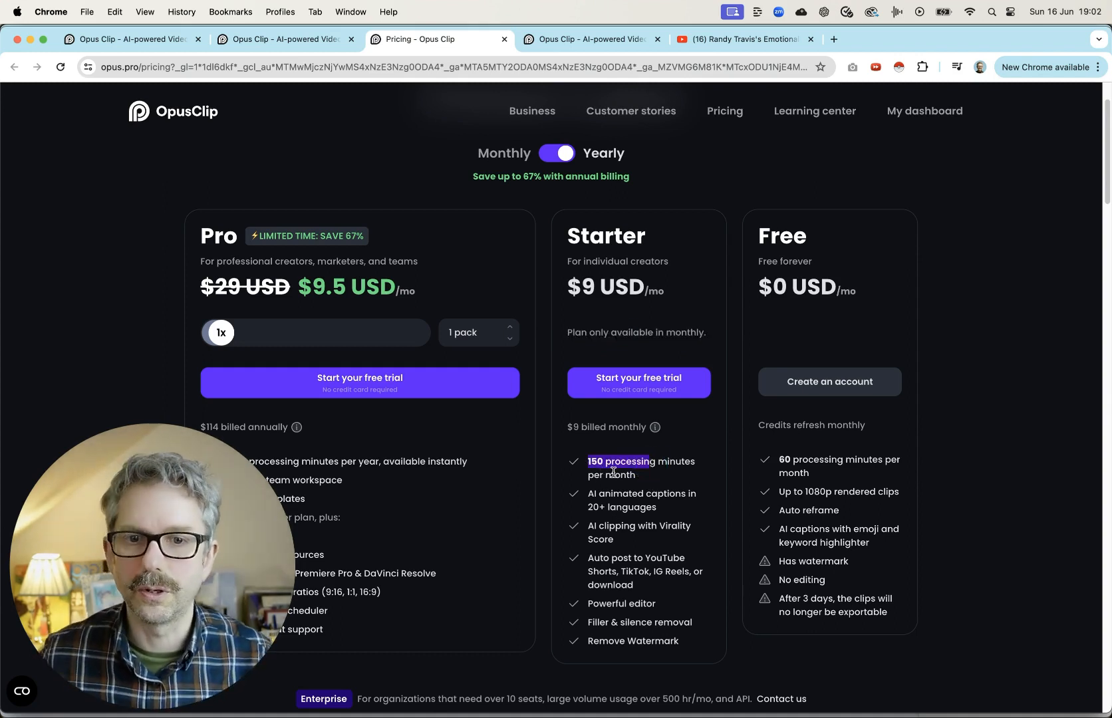
pyautogui.click(557, 154)
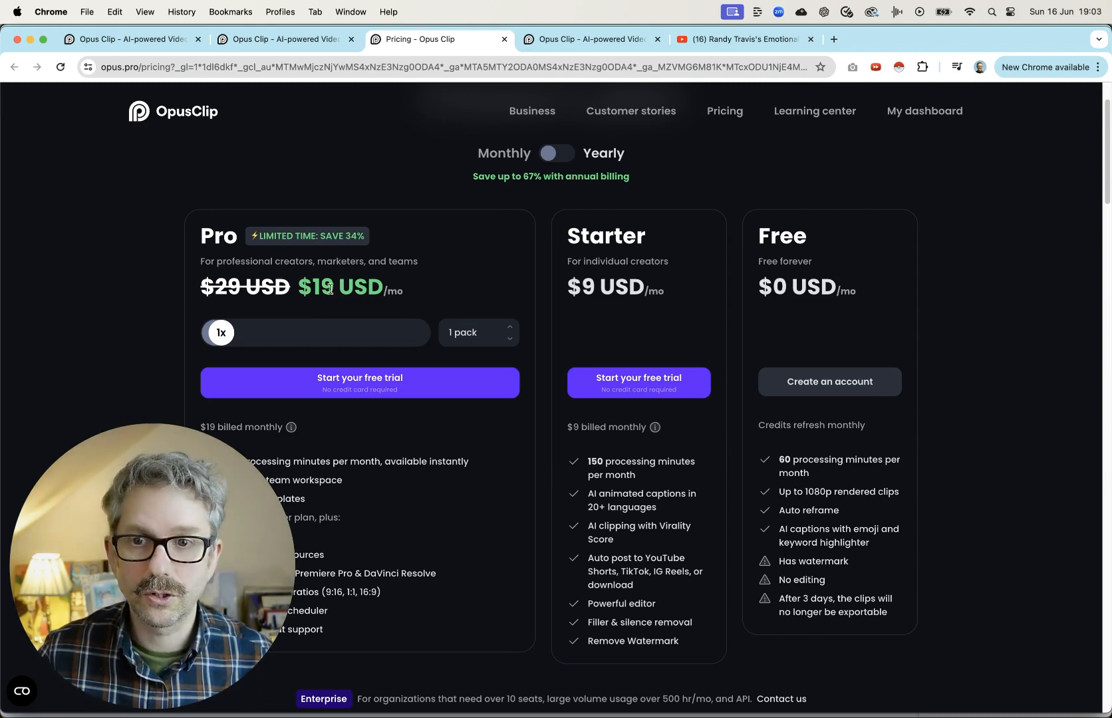
pyautogui.click(552, 156)
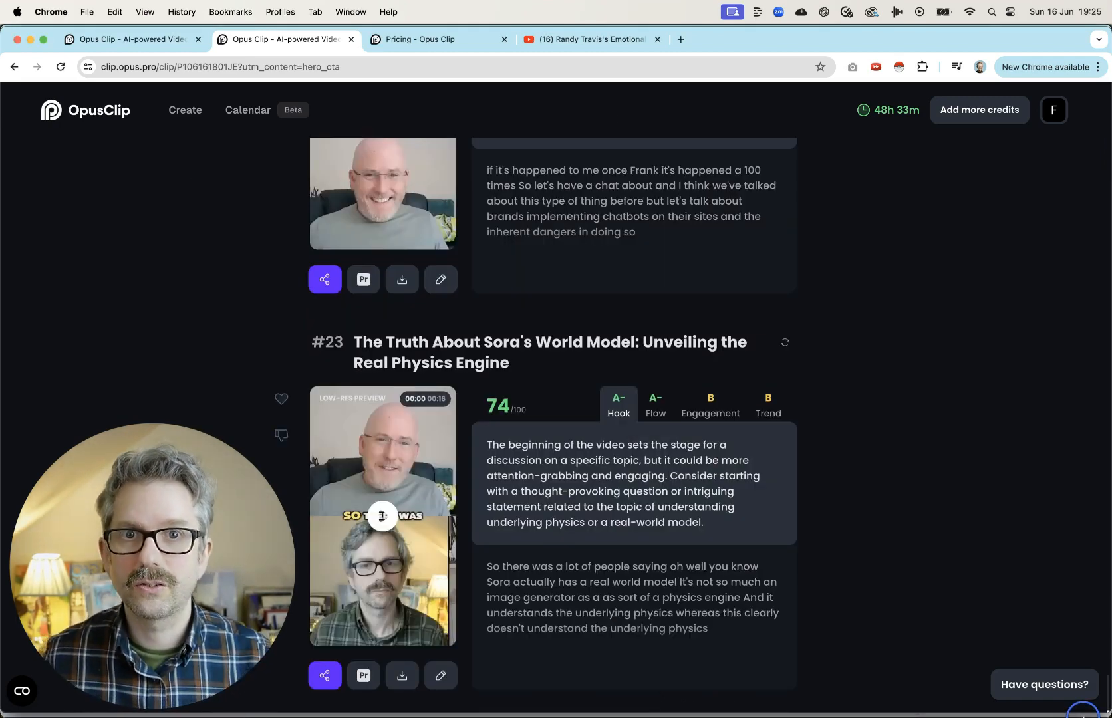
# Look over the list of generated clips and examine the top-ranked clip's score, hook assessment, transcript and preview
pyautogui.moveTo(1084, 717); pyautogui.dragTo(1109, 78)
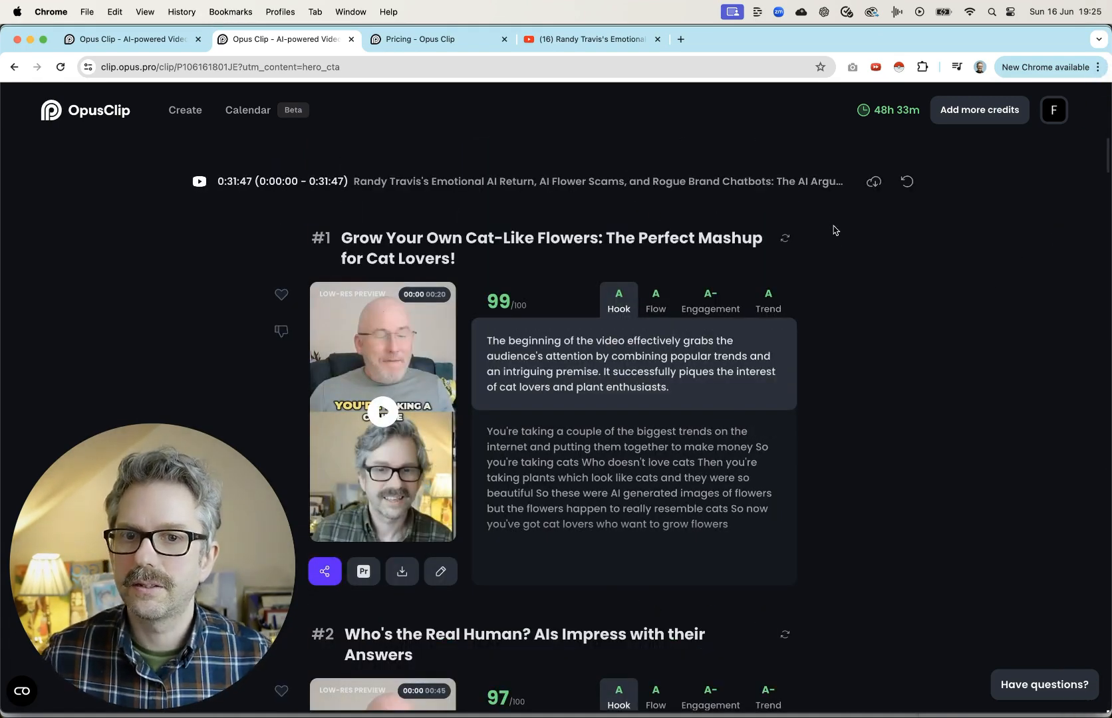
pyautogui.moveTo(505, 301)
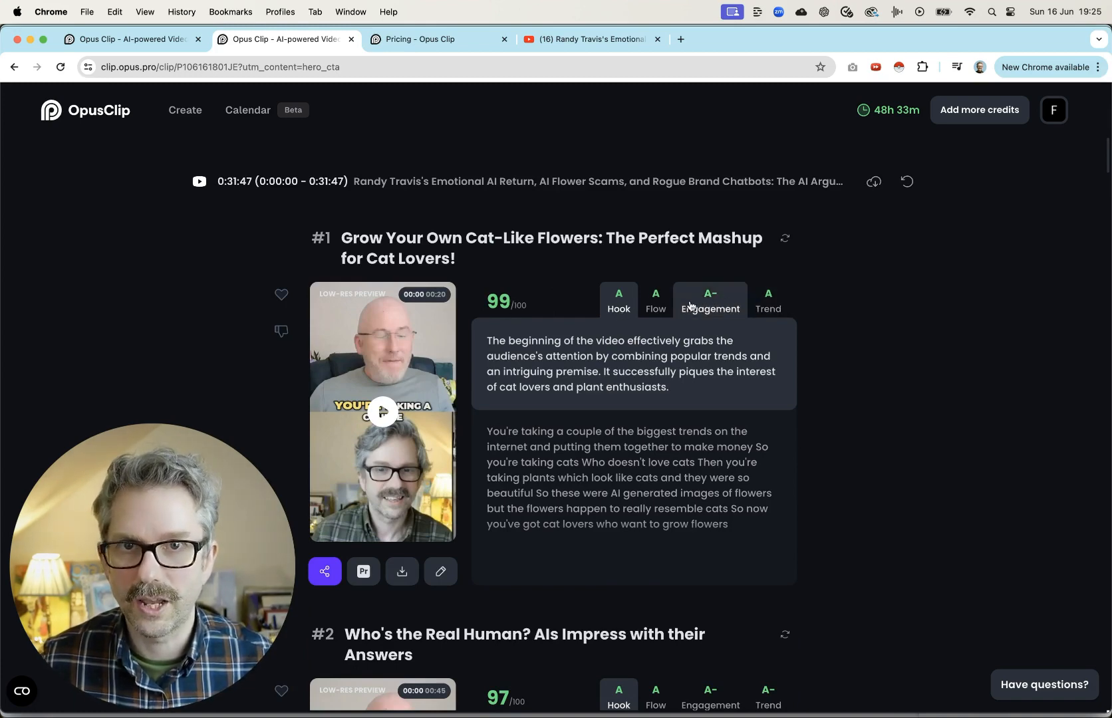
pyautogui.moveTo(1107, 165); pyautogui.dragTo(1101, 708)
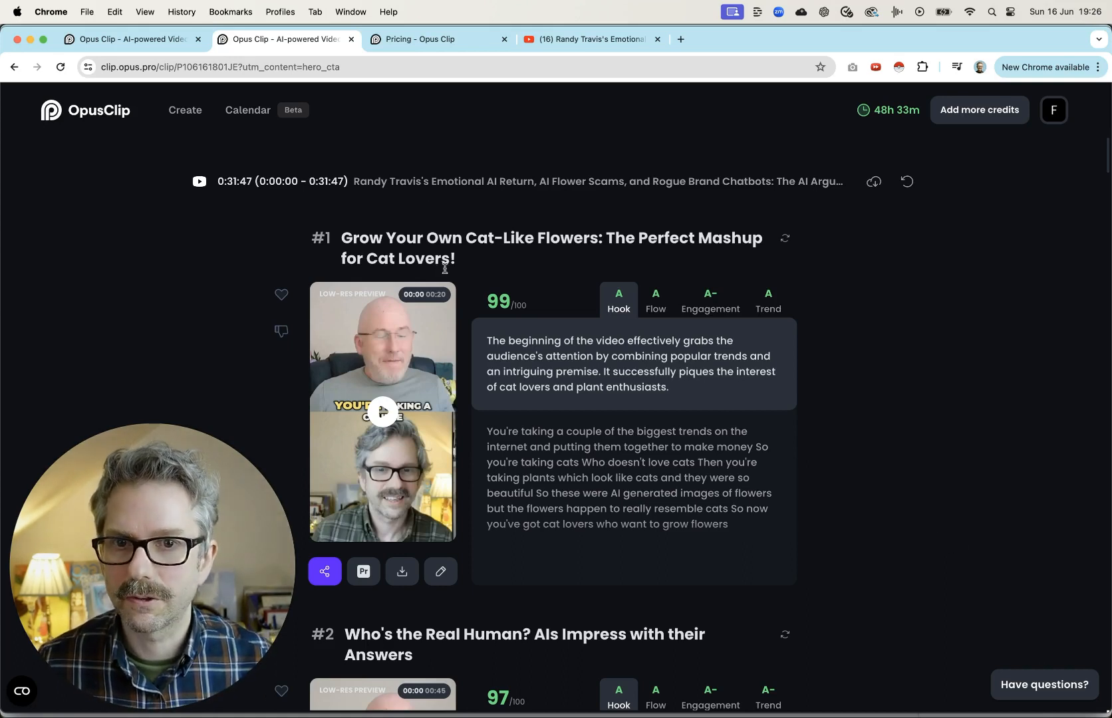
pyautogui.moveTo(565, 409); pyautogui.dragTo(698, 392)
pyautogui.click(497, 333)
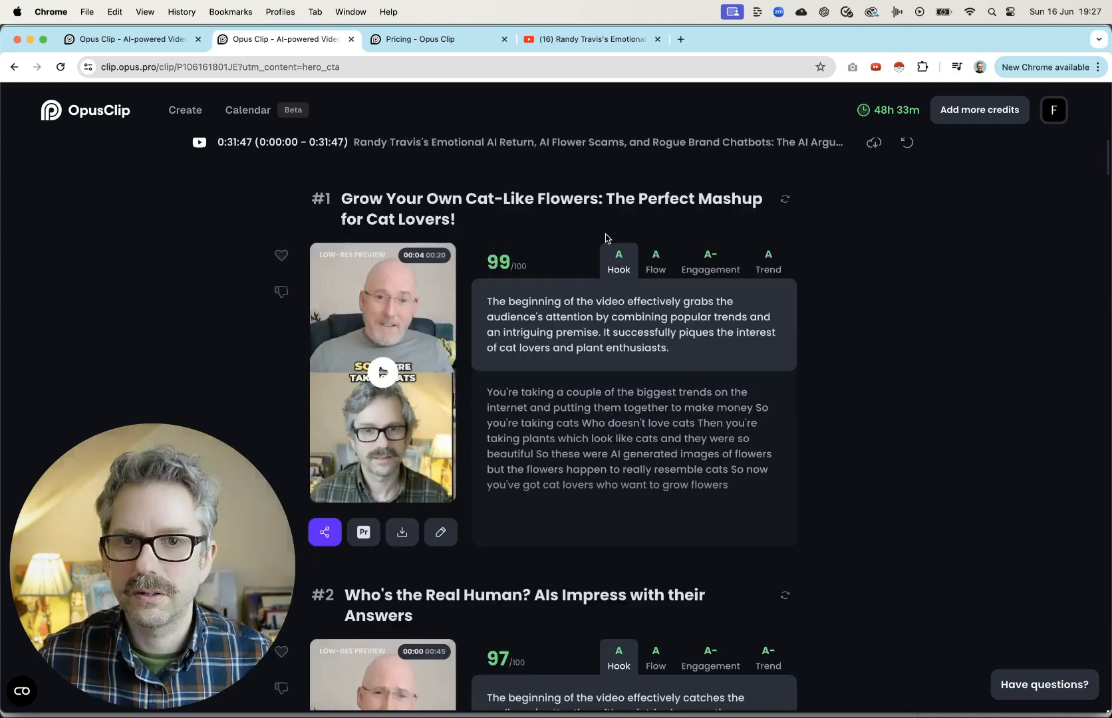
# View the title regeneration styles offered for the top-ranked clip
pyautogui.click(787, 240)
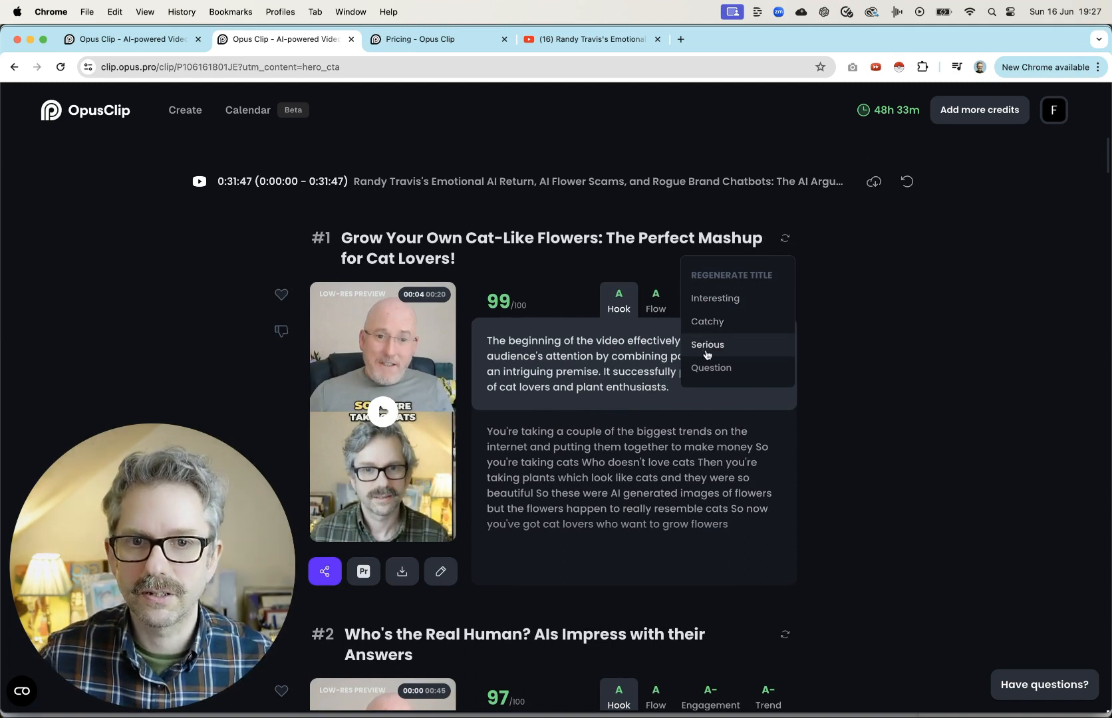
pyautogui.click(867, 386)
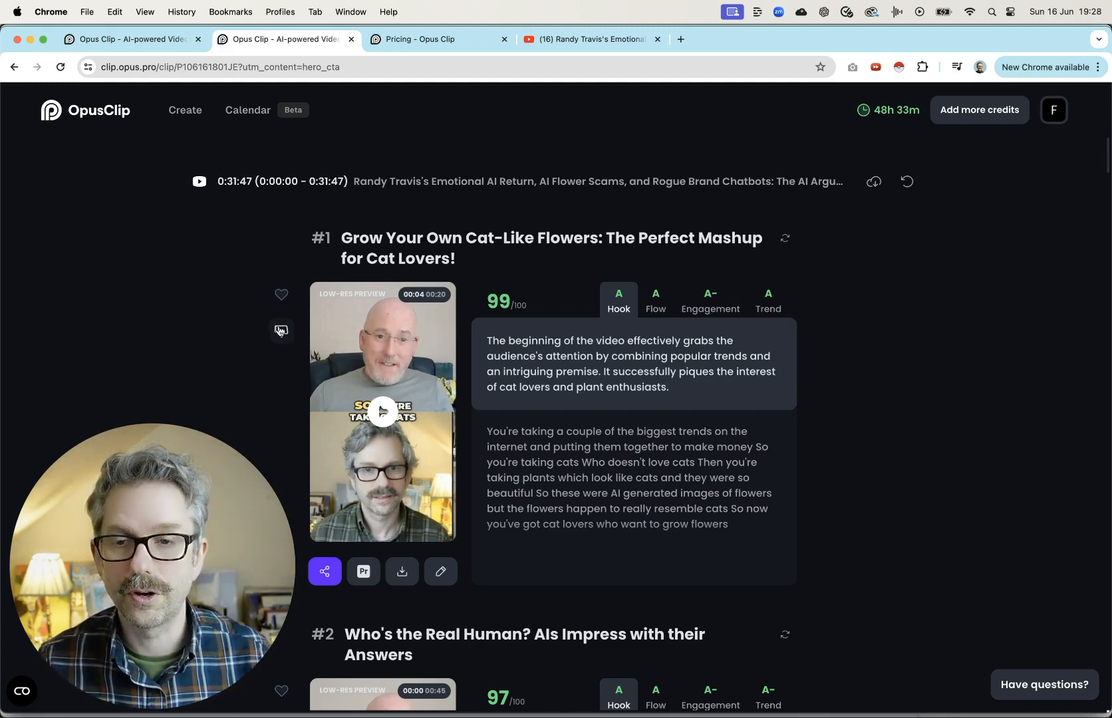
# Mark the top-ranked clip as disliked and restore it to the clip list
pyautogui.click(281, 331)
pyautogui.click(424, 504)
pyautogui.click(691, 582)
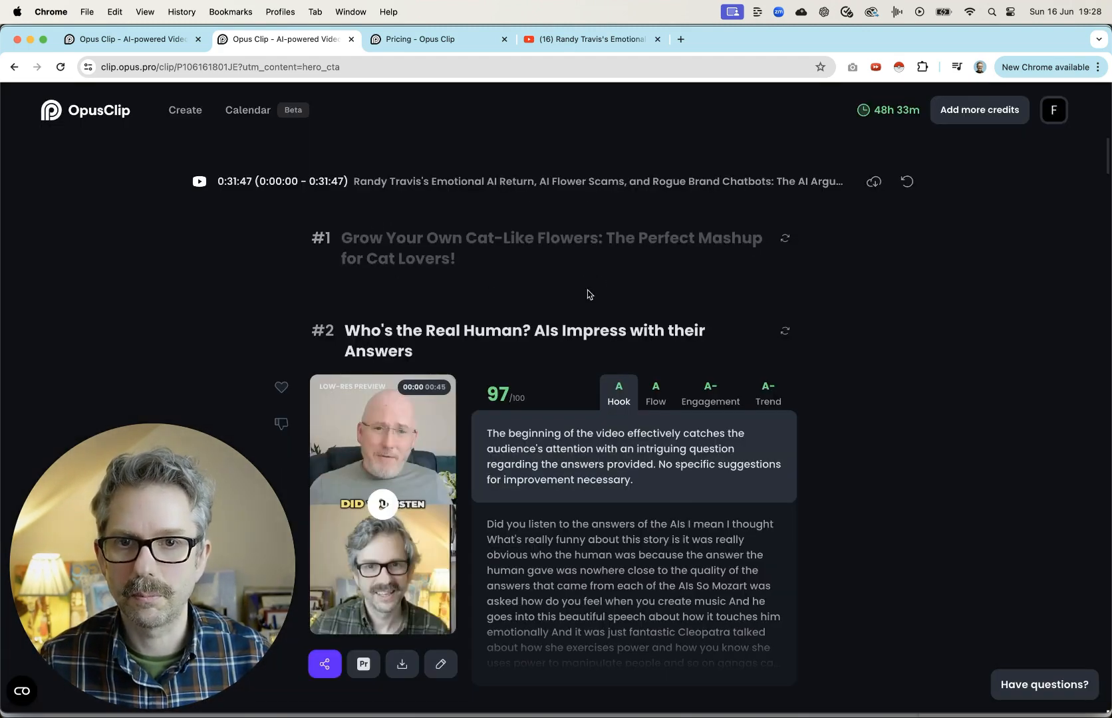
pyautogui.click(441, 259)
pyautogui.click(282, 294)
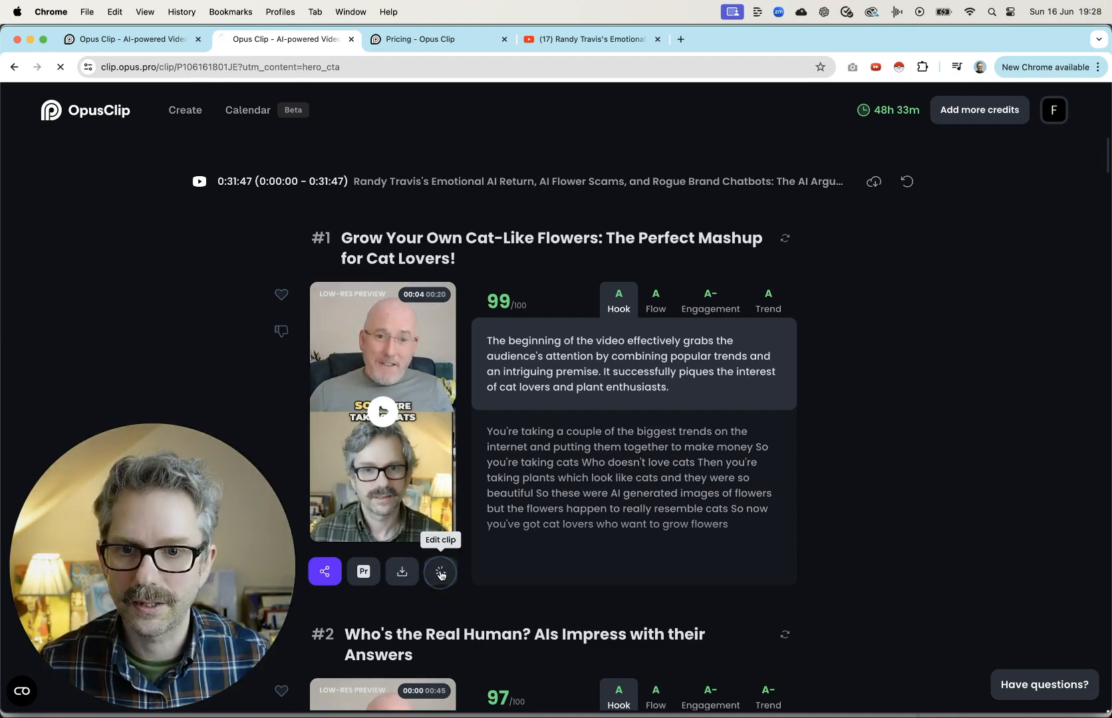
# Open the top-ranked clip, "Grow Your Own Cat-Like Flowers", for editing
pyautogui.click(440, 573)
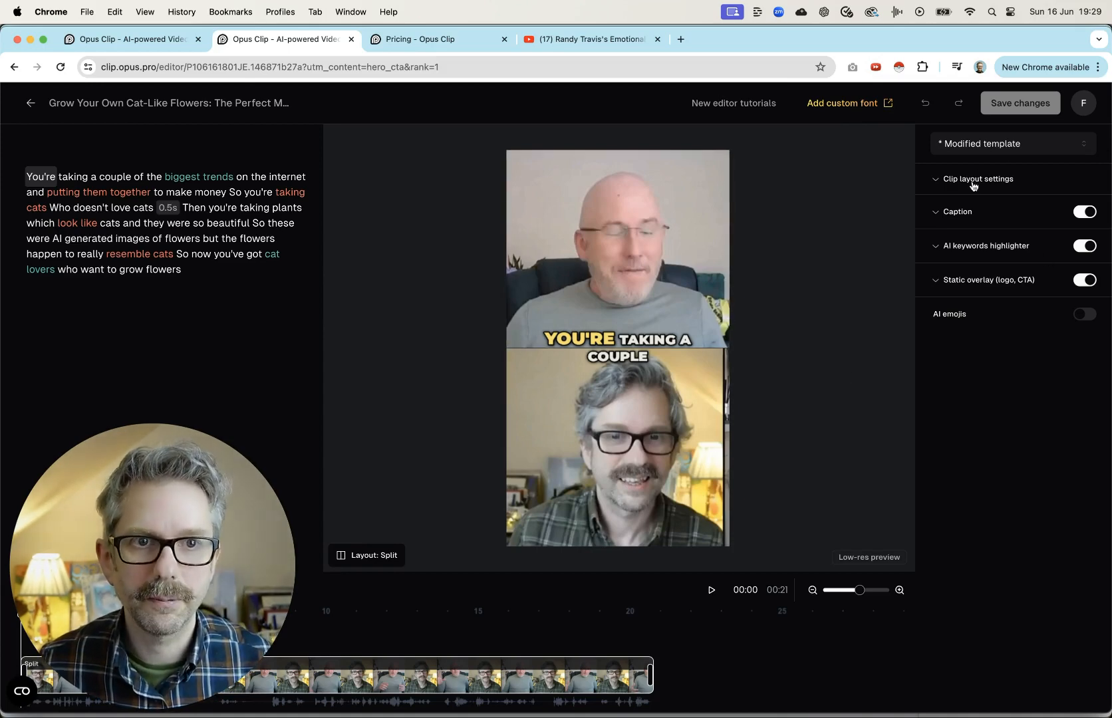
# Try the Fill and Fit screen layouts on the clip and return it to the Split layout
pyautogui.click(335, 565)
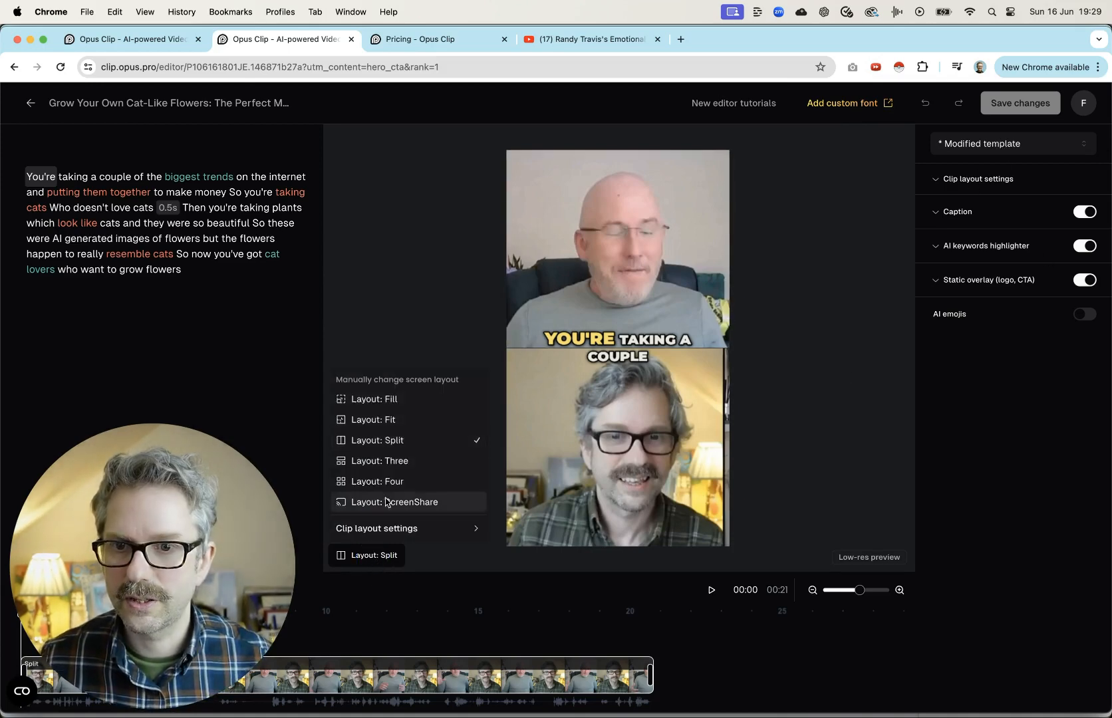
pyautogui.click(384, 398)
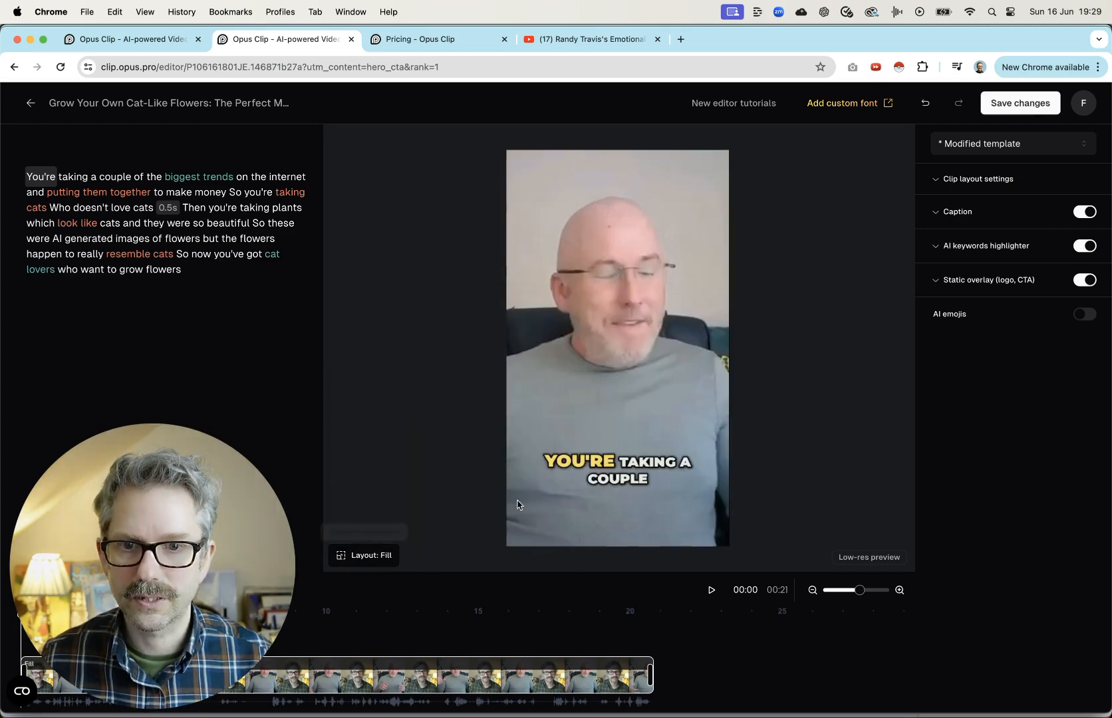
pyautogui.click(378, 565)
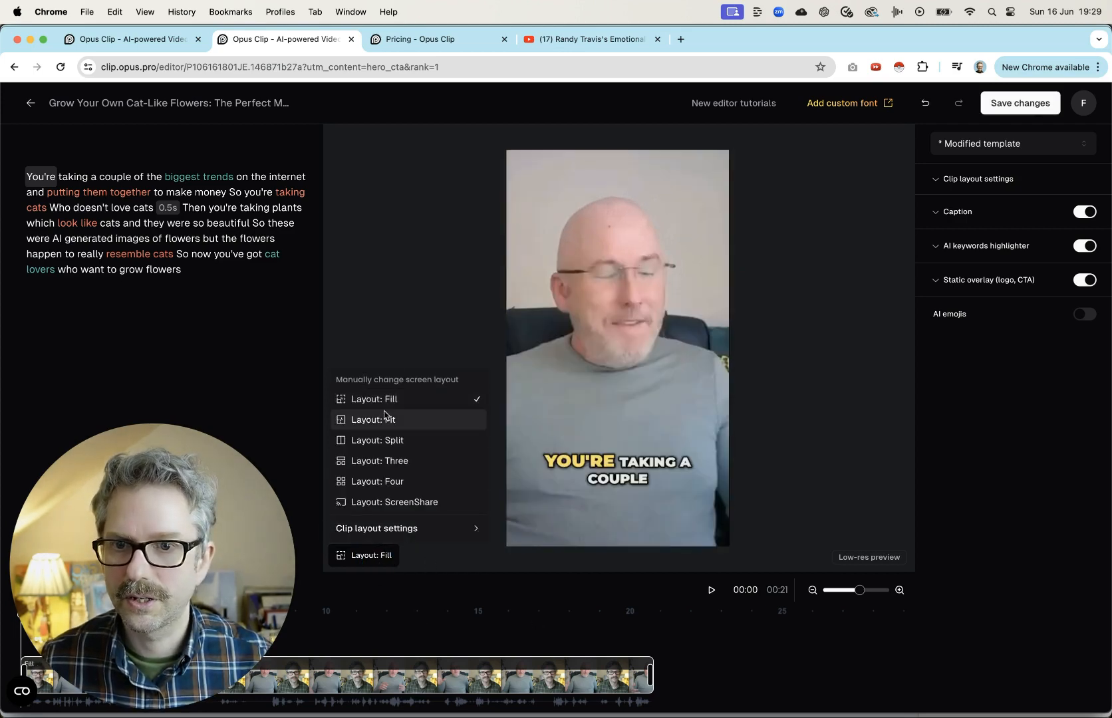
pyautogui.click(385, 419)
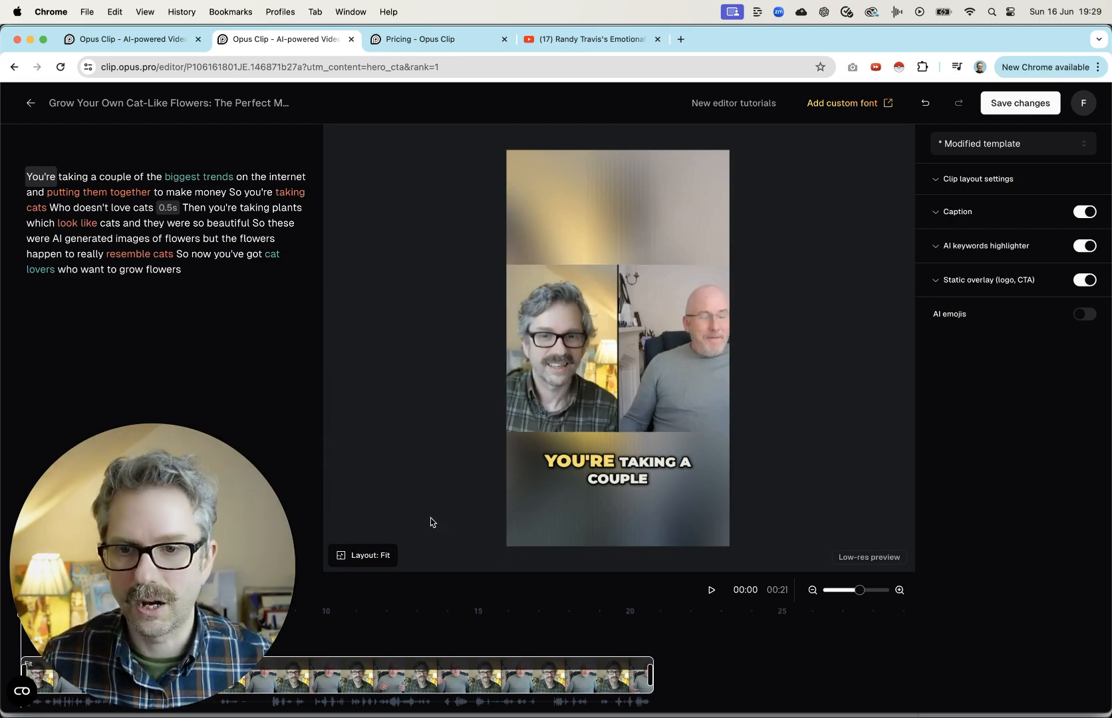
pyautogui.click(367, 555)
pyautogui.click(385, 439)
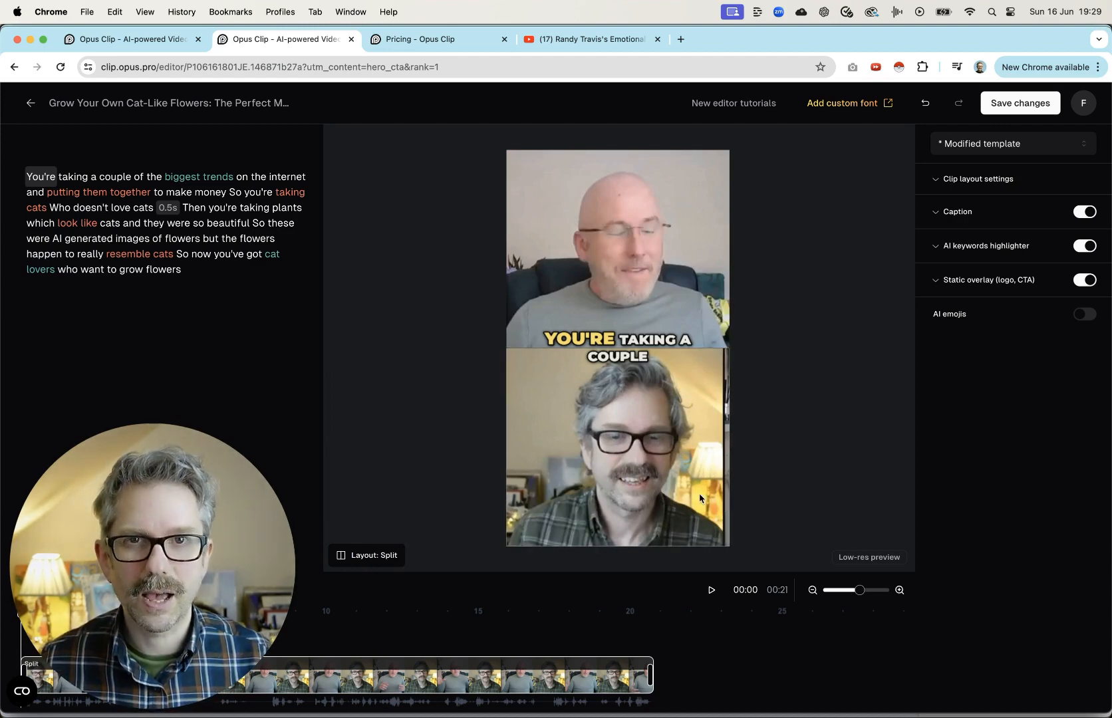
pyautogui.click(658, 481)
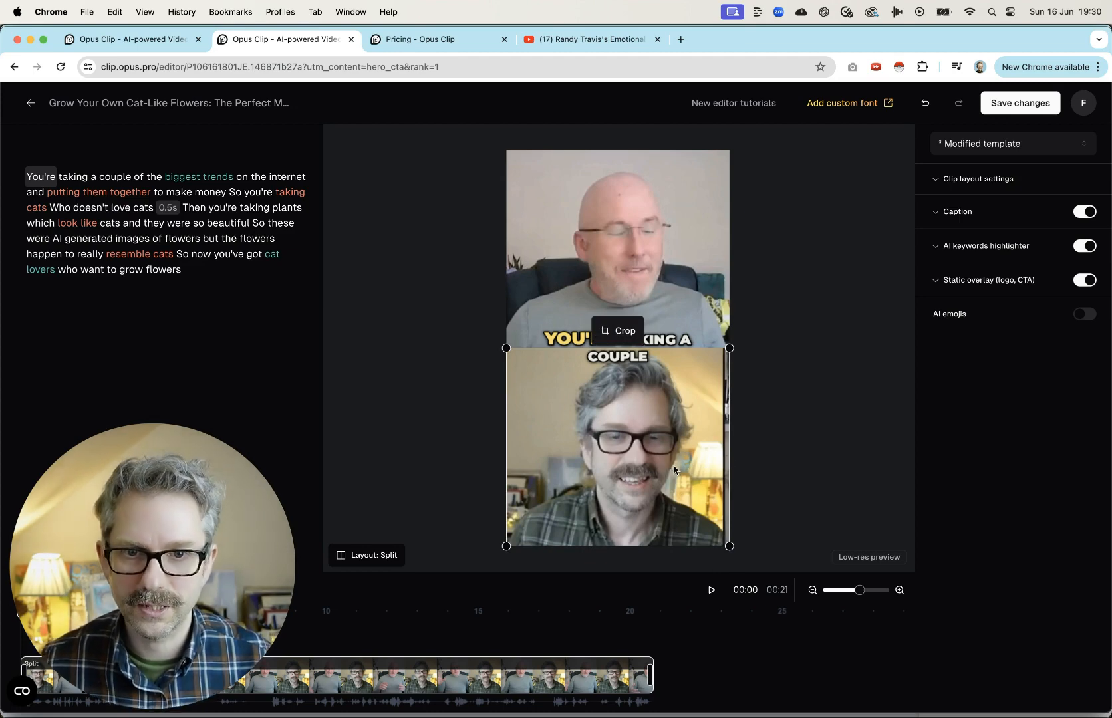
pyautogui.click(620, 331)
pyautogui.click(760, 242)
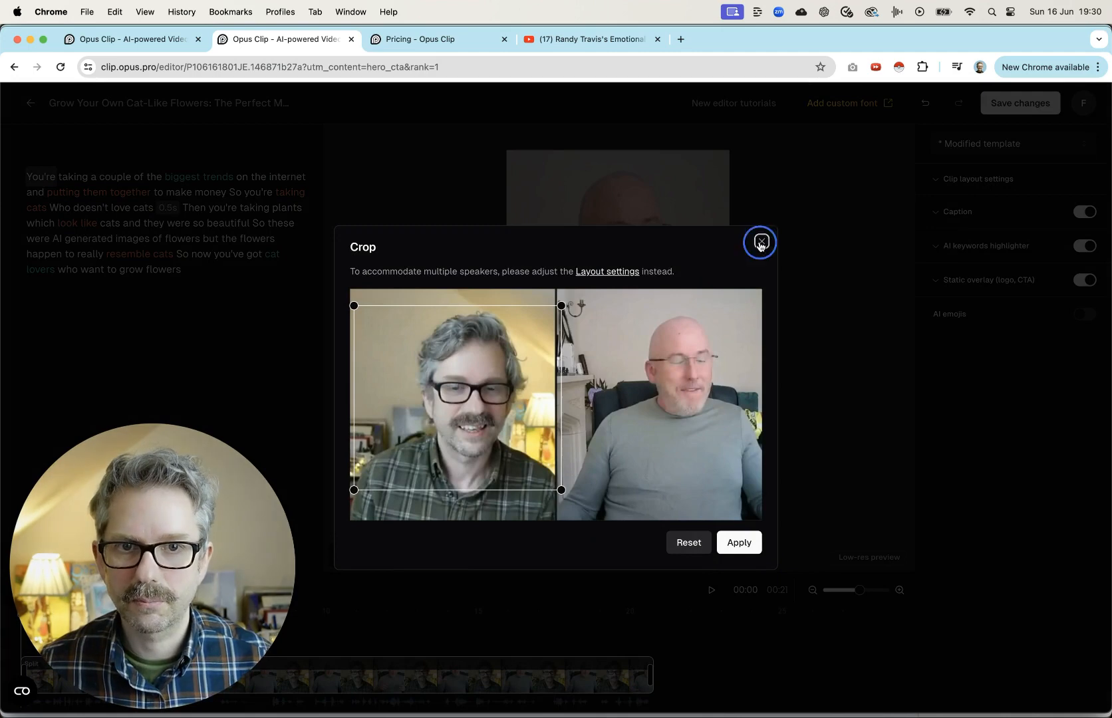
# Crop the lower speaker's frame slightly tighter to cut off the dividing edge beside him, and apply the crop
pyautogui.click(614, 462)
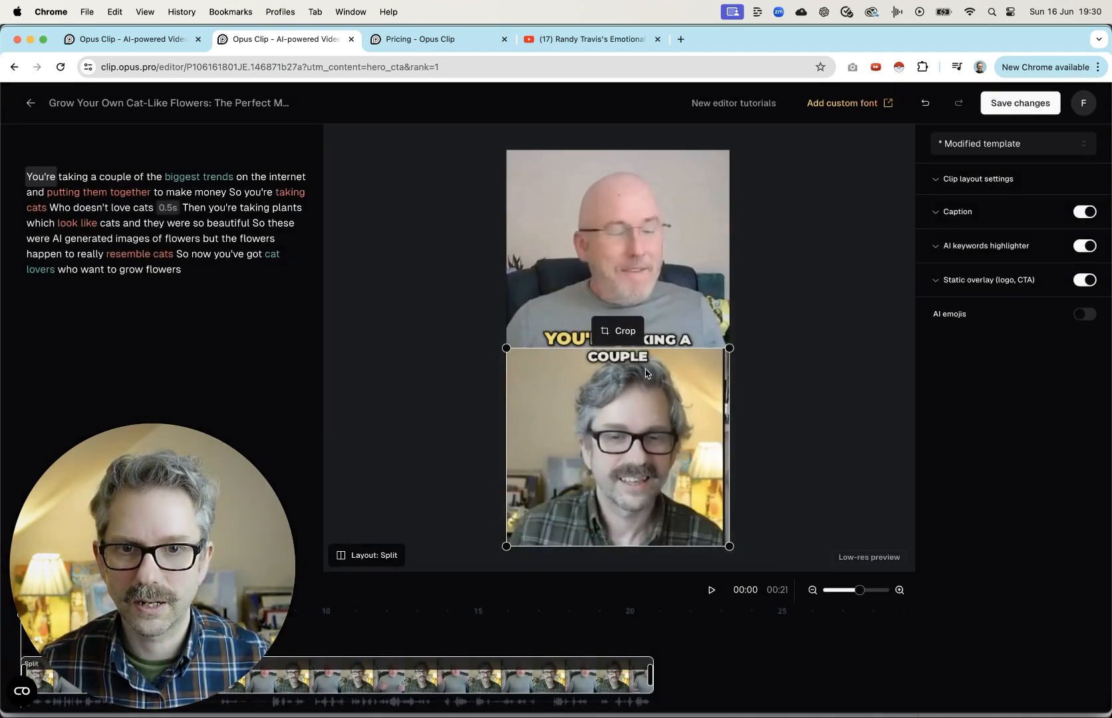
pyautogui.click(620, 331)
pyautogui.moveTo(563, 491); pyautogui.dragTo(551, 482)
pyautogui.moveTo(551, 481); pyautogui.dragTo(551, 481)
pyautogui.click(739, 542)
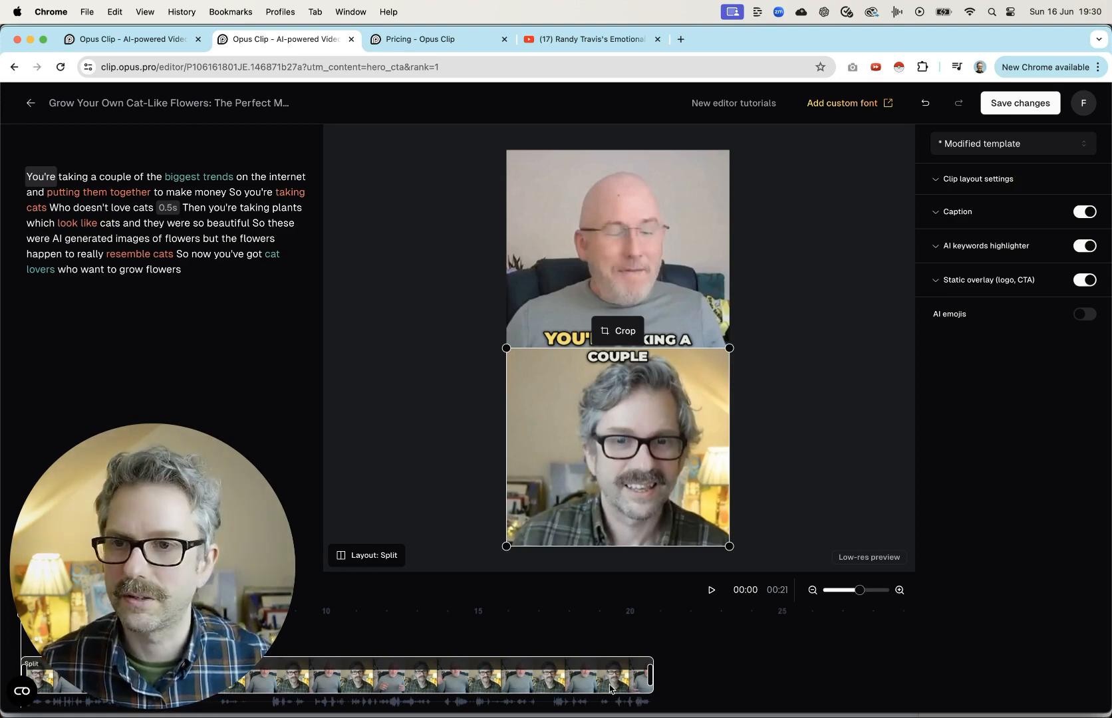
# Examine the clip layout settings and the caption options, including presets, lines per page, position, animation and font
pyautogui.click(962, 180)
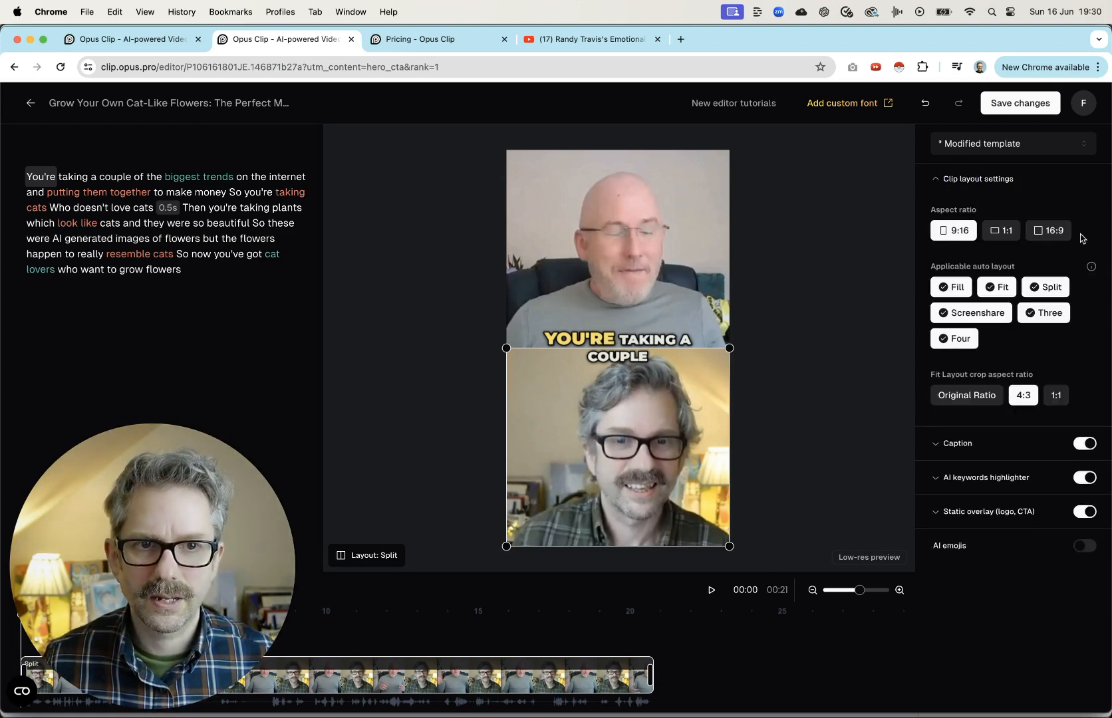
pyautogui.click(362, 557)
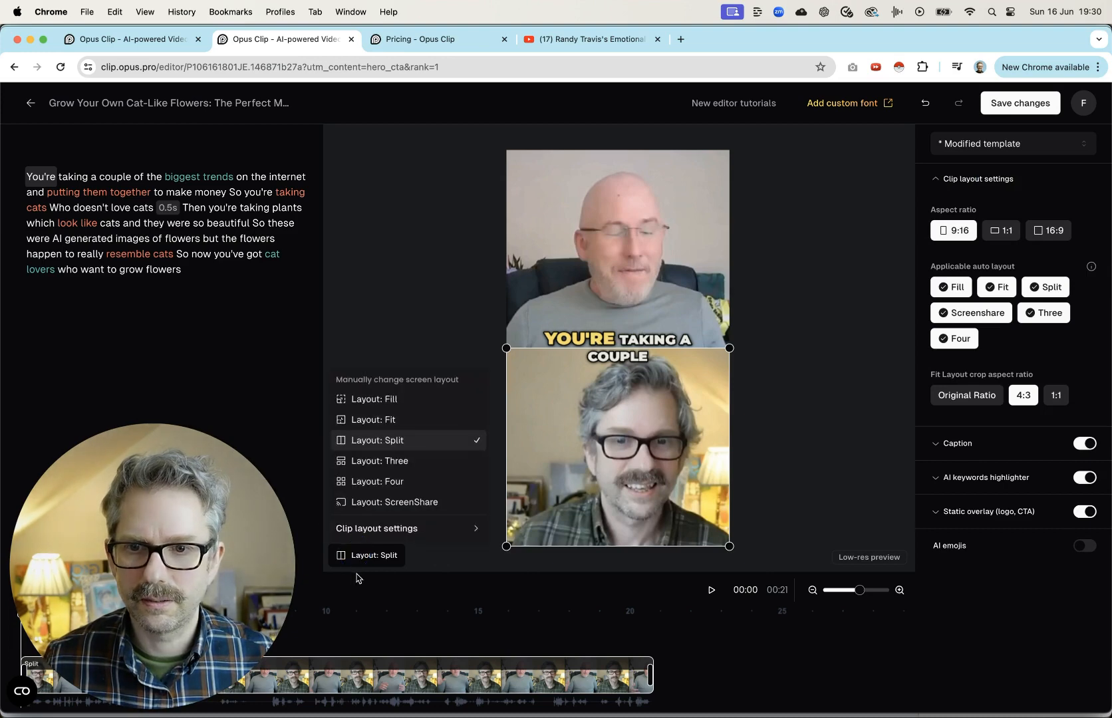
pyautogui.click(955, 444)
pyautogui.scroll(-3, 971, 432)
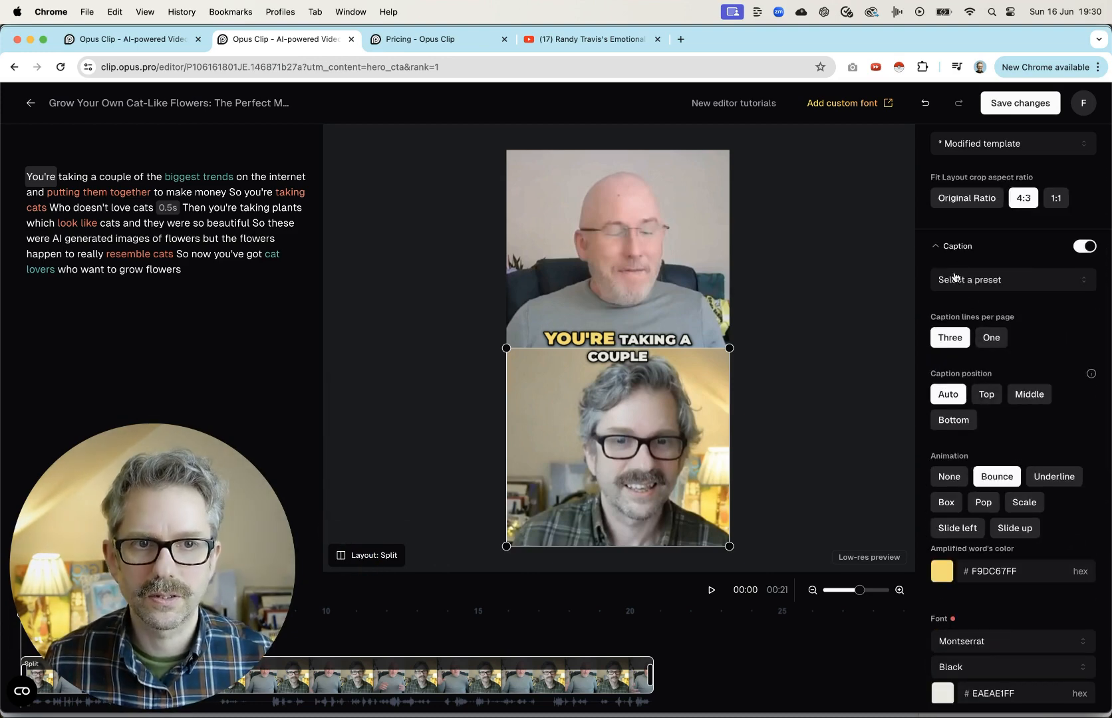
pyautogui.click(969, 284)
pyautogui.click(959, 247)
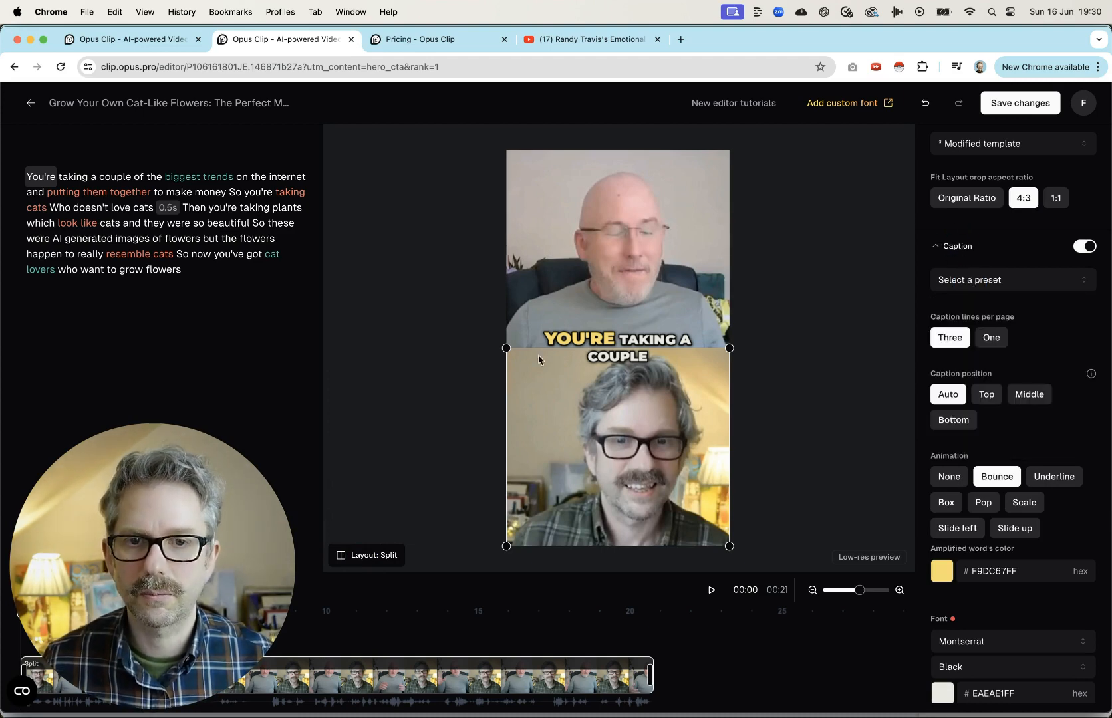
pyautogui.scroll(-3, 1001, 520)
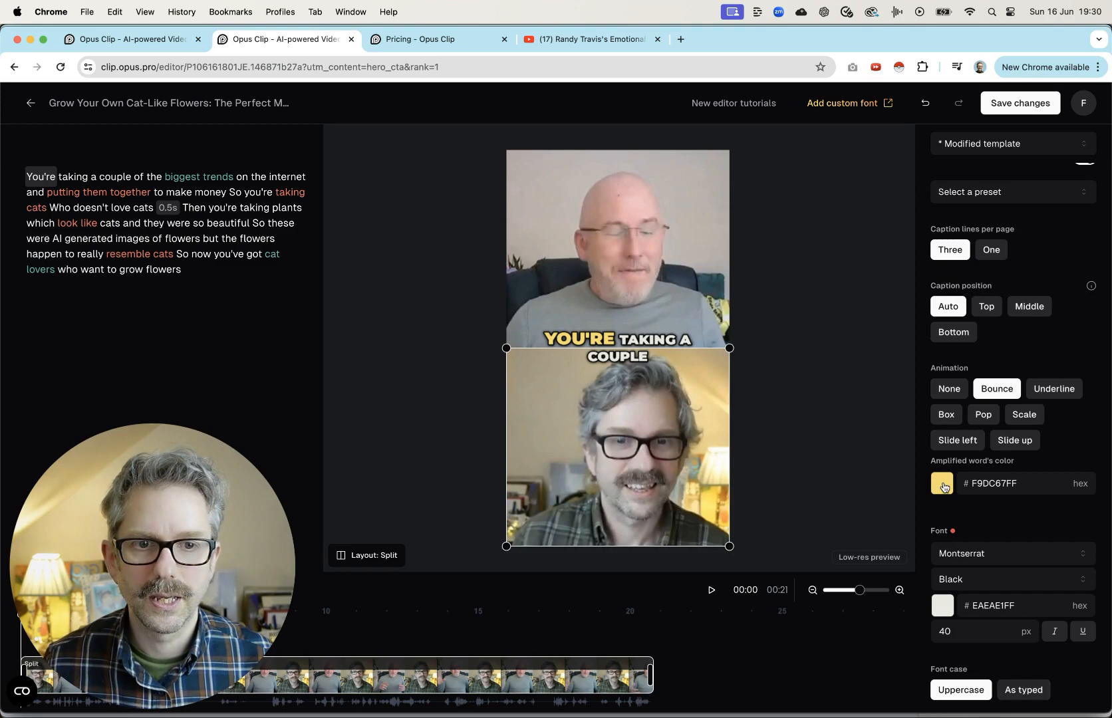
pyautogui.scroll(-6, 945, 489)
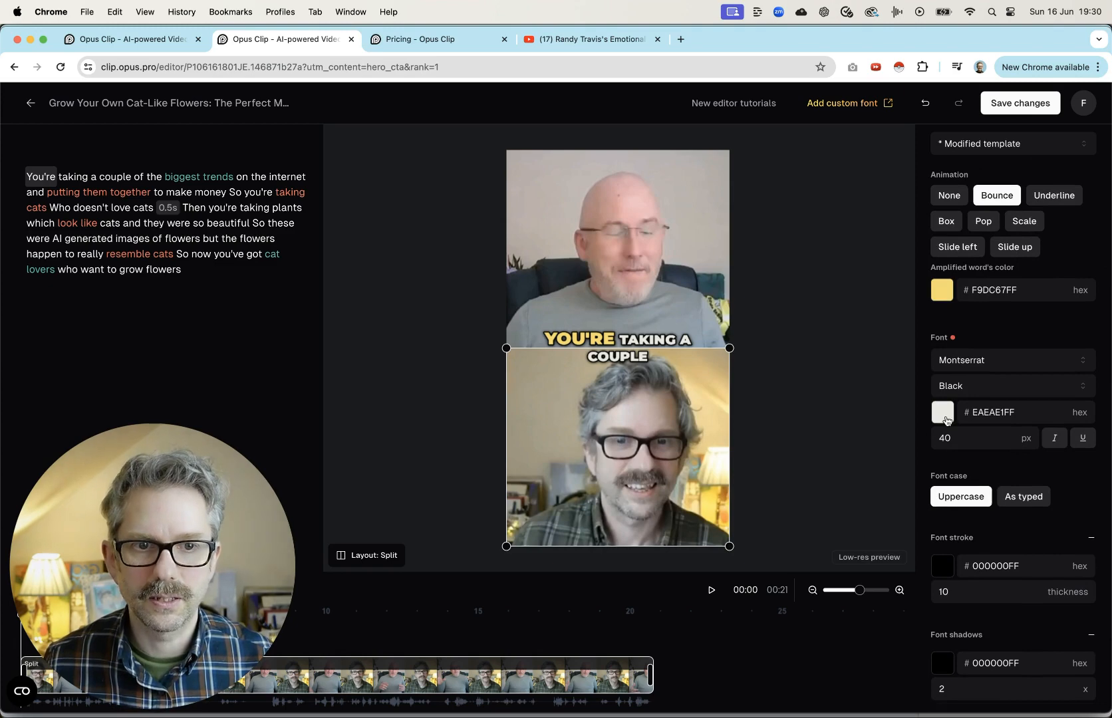
pyautogui.scroll(-5, 951, 419)
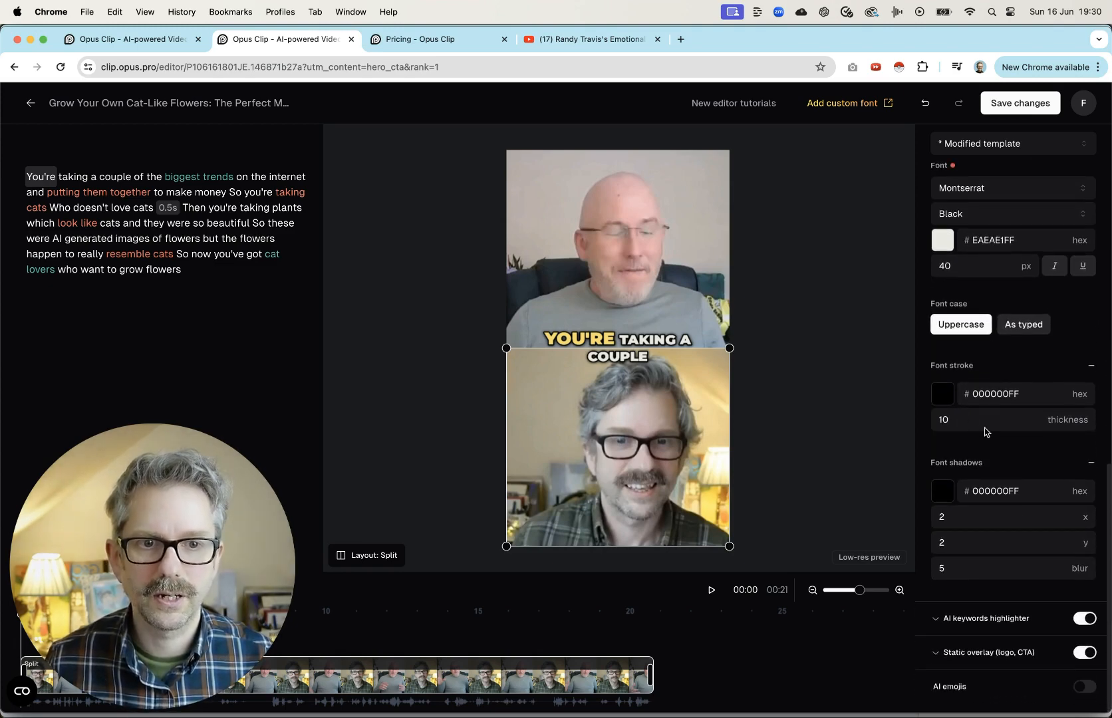
# Examine the AI keywords highlighter colours and review the caption font, case, stroke and shadow settings
pyautogui.click(935, 619)
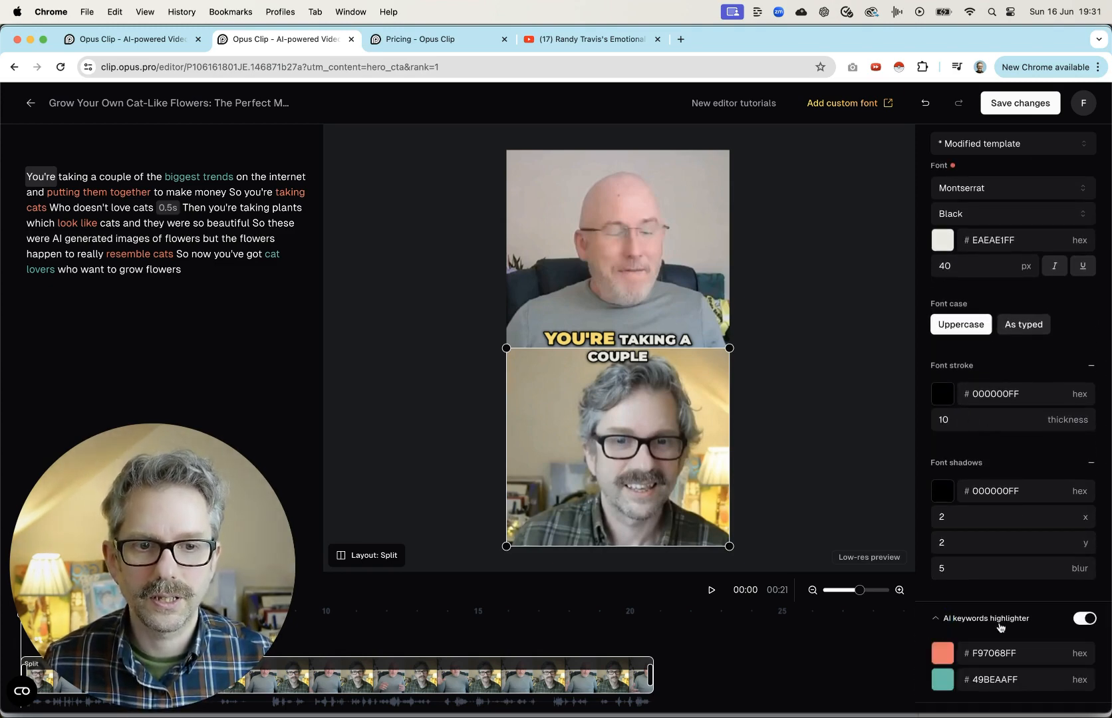
pyautogui.scroll(-1, 1007, 591)
pyautogui.scroll(-1, 1004, 580)
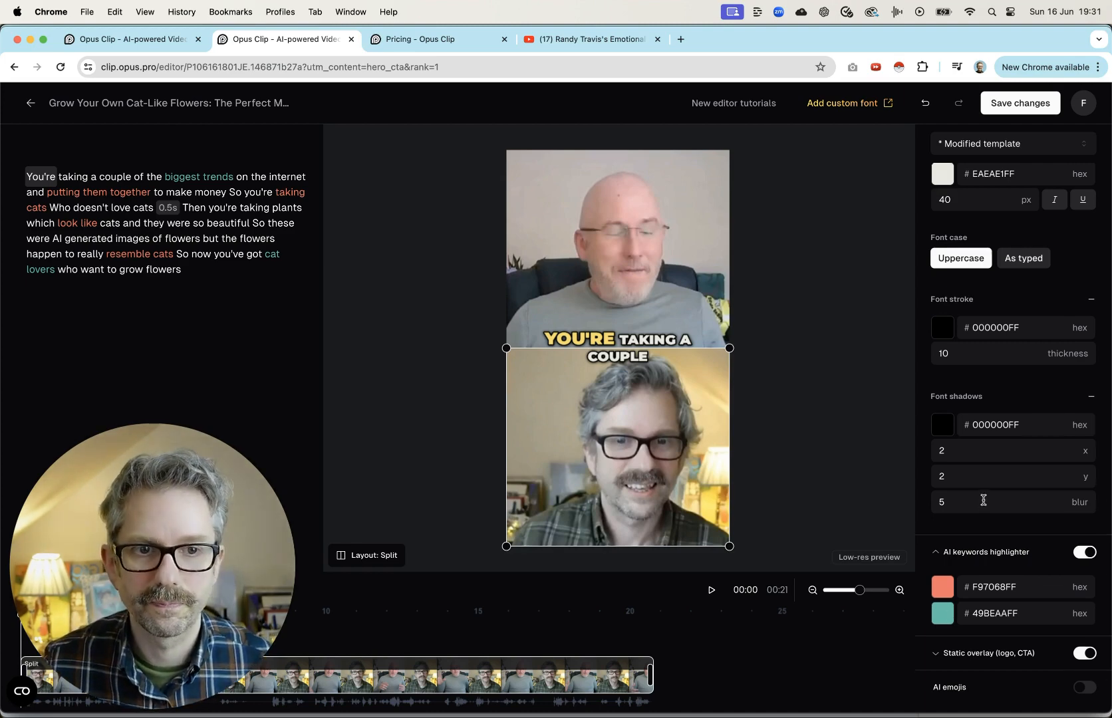
pyautogui.scroll(4, 983, 500)
pyautogui.scroll(3, 984, 512)
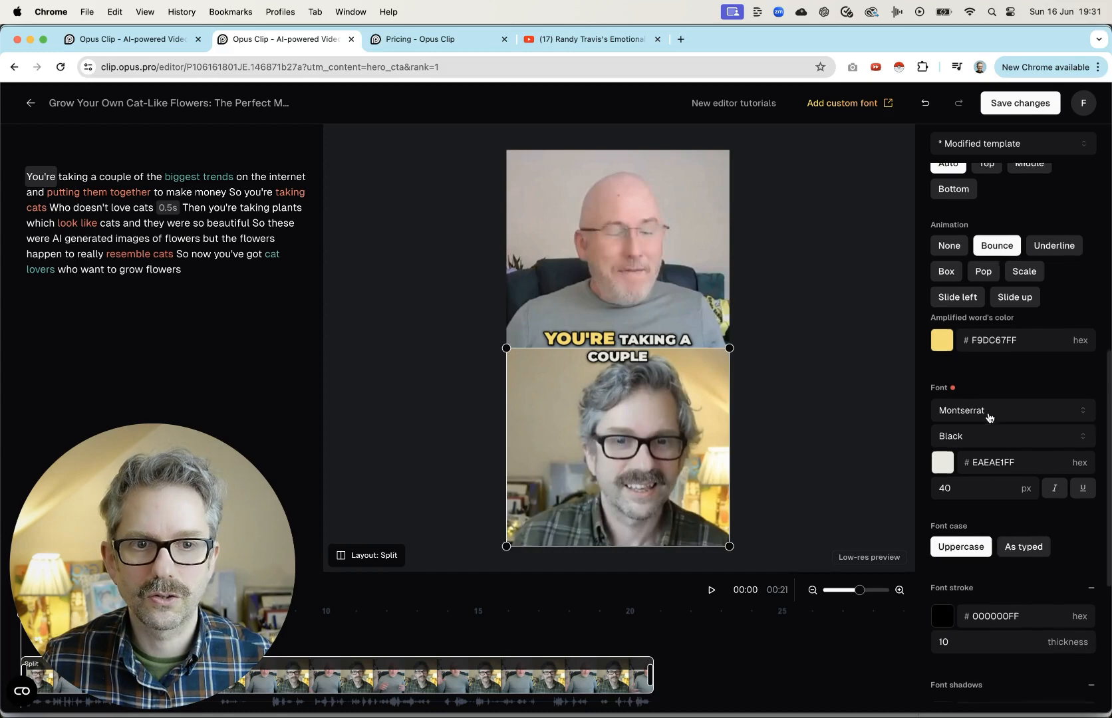
pyautogui.scroll(-3, 978, 458)
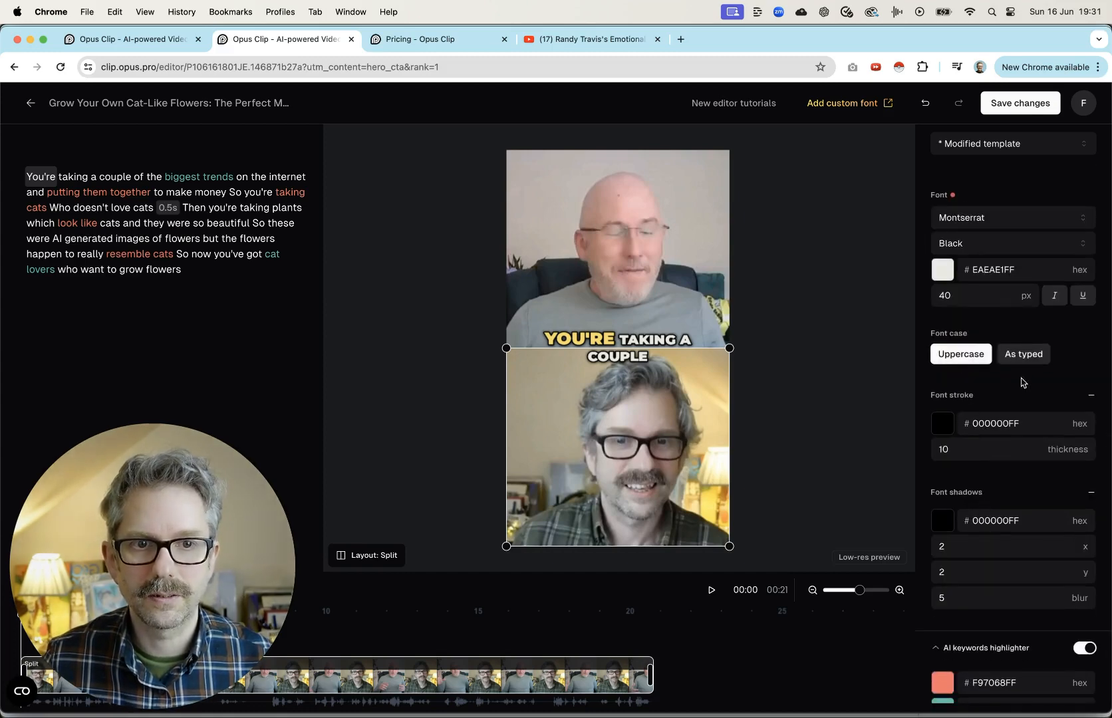
pyautogui.scroll(-2, 994, 514)
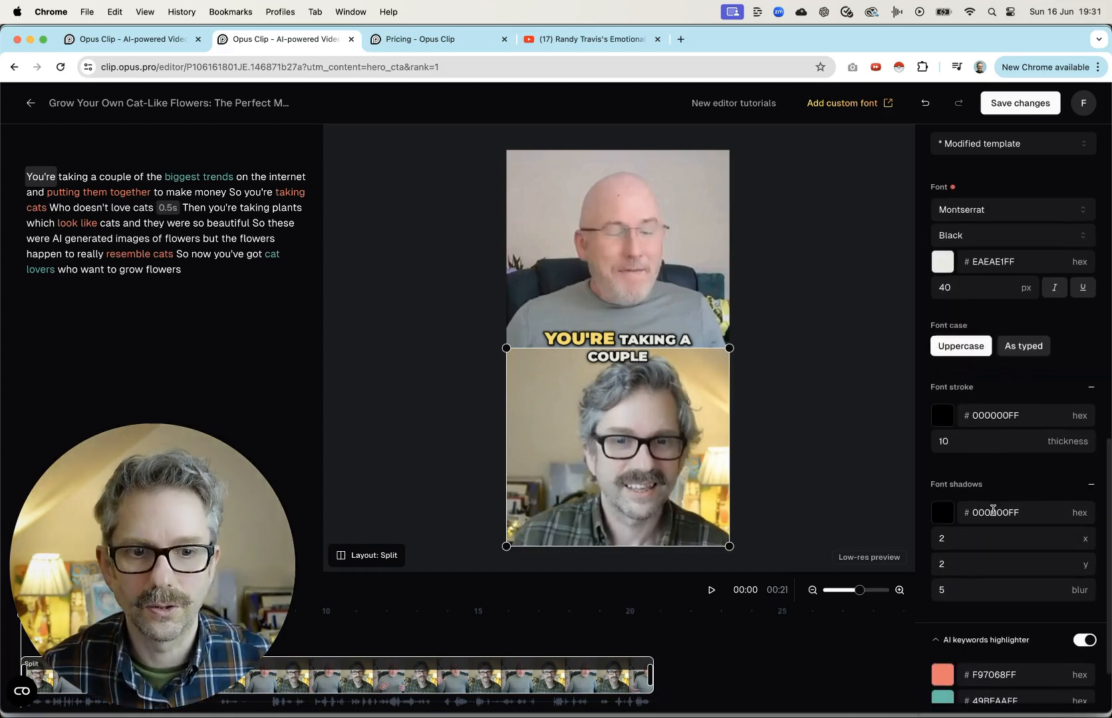
# Try the Top, Middle and Bottom caption positions on the clip
pyautogui.scroll(9, 993, 514)
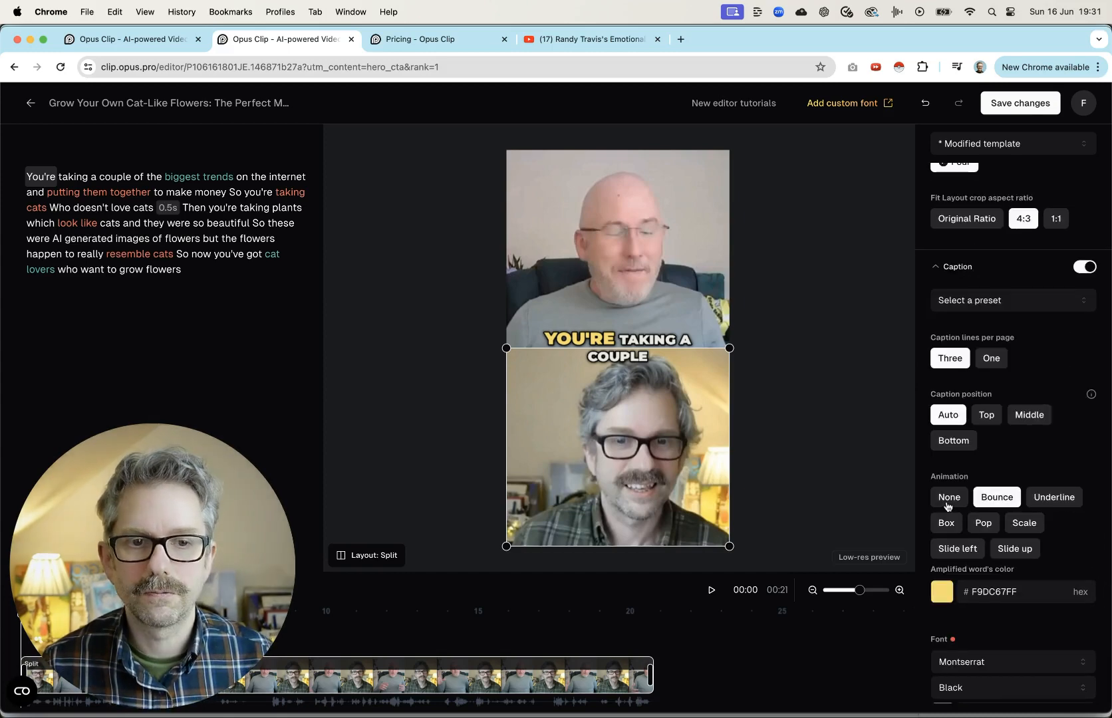
pyautogui.click(986, 504)
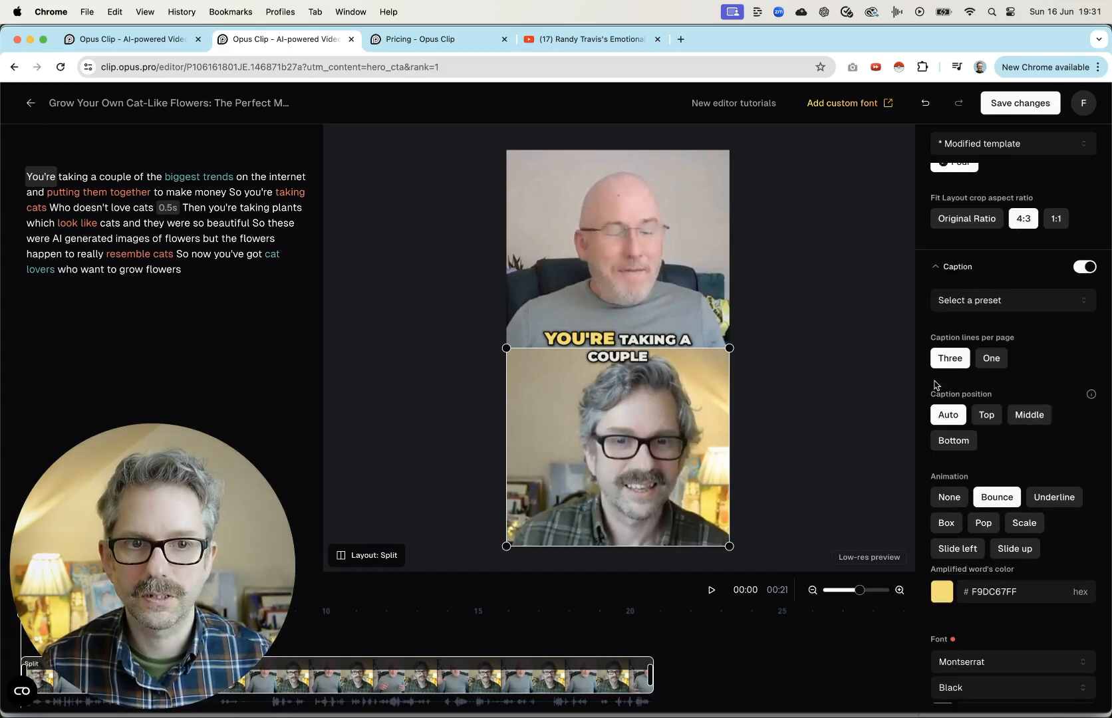
pyautogui.click(987, 417)
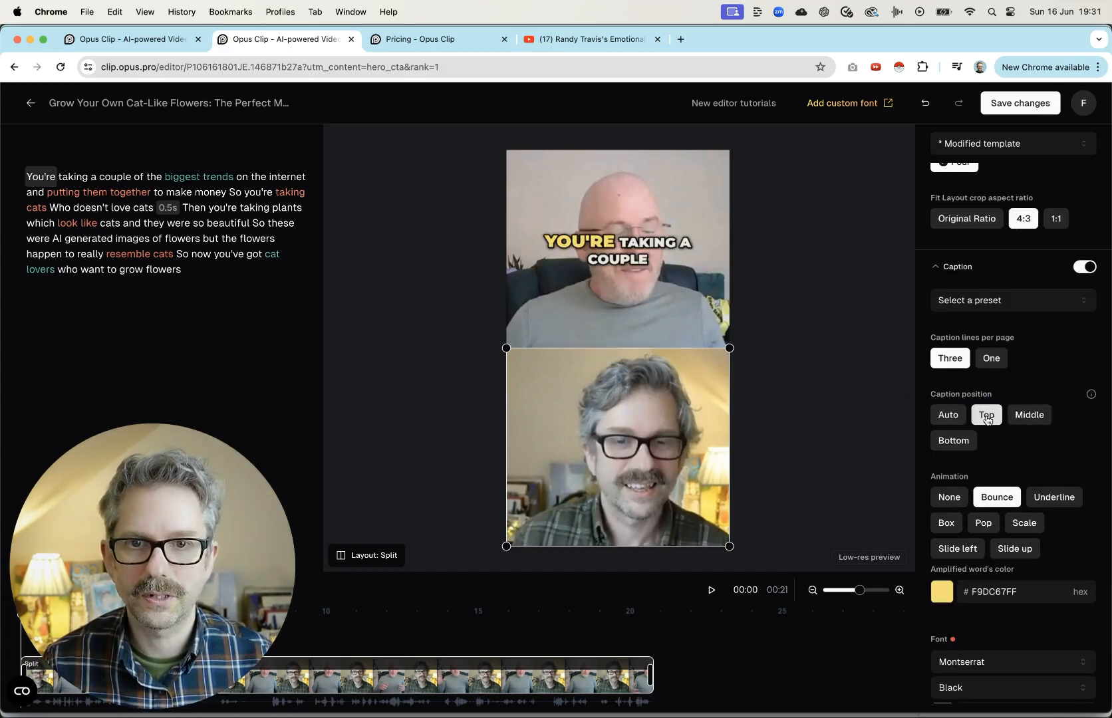
pyautogui.click(1028, 416)
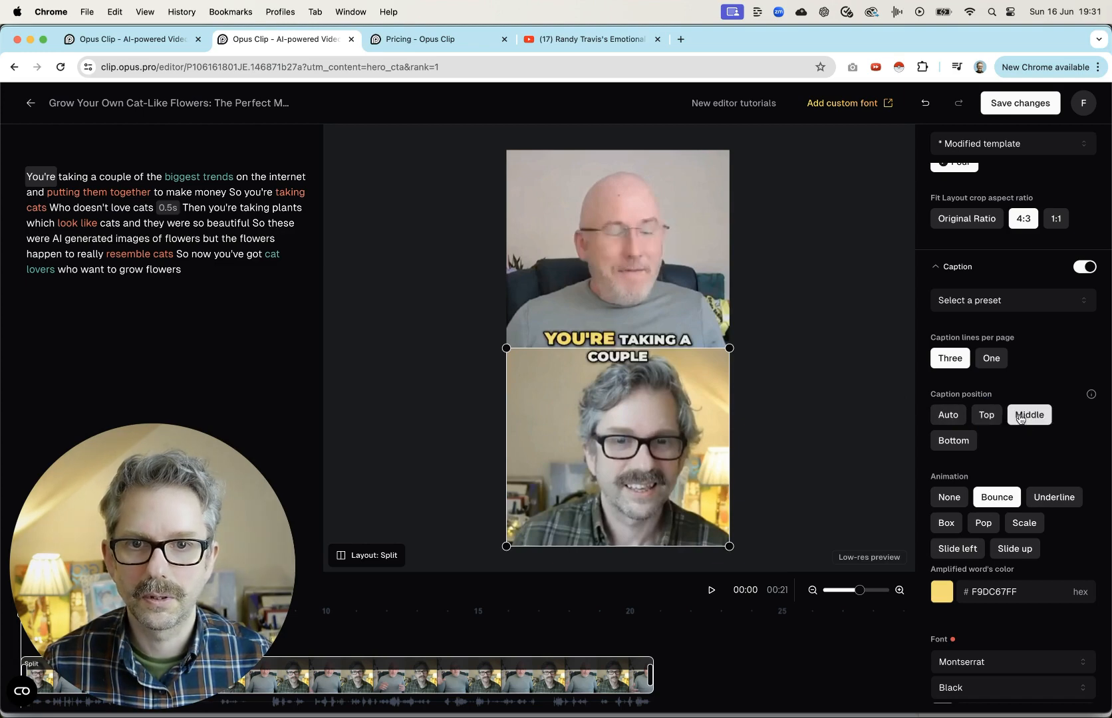
pyautogui.click(951, 443)
pyautogui.click(984, 416)
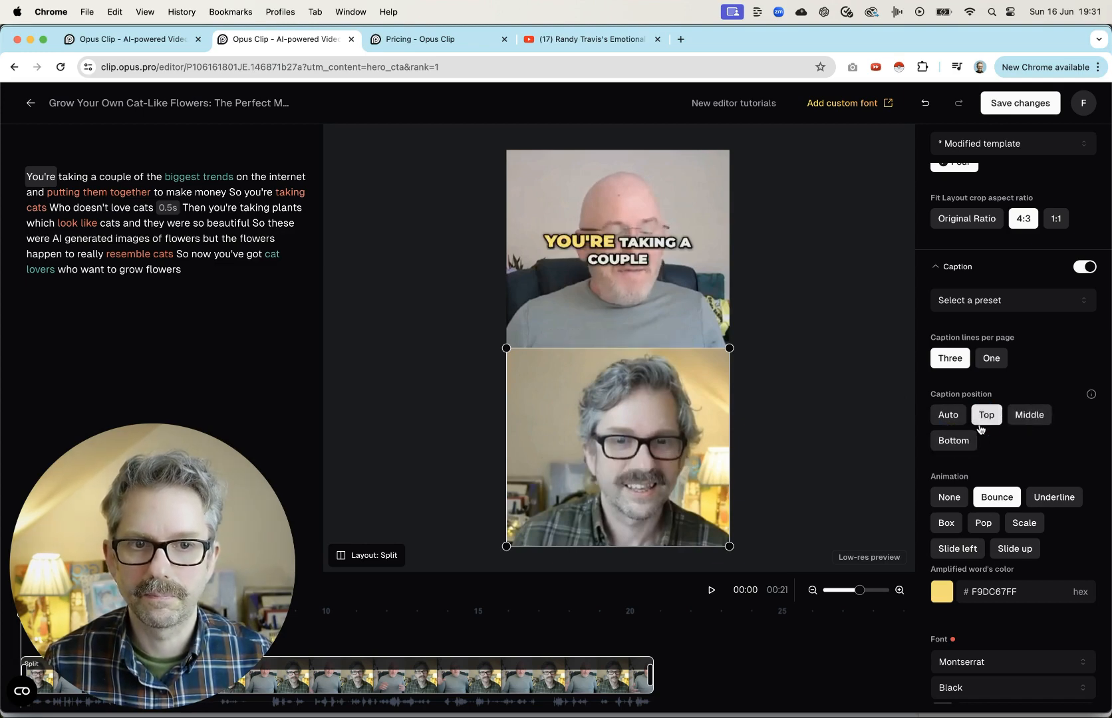
# Collapse the caption settings and view the static overlay options for adding a logo or CTA
pyautogui.click(939, 272)
pyautogui.click(939, 281)
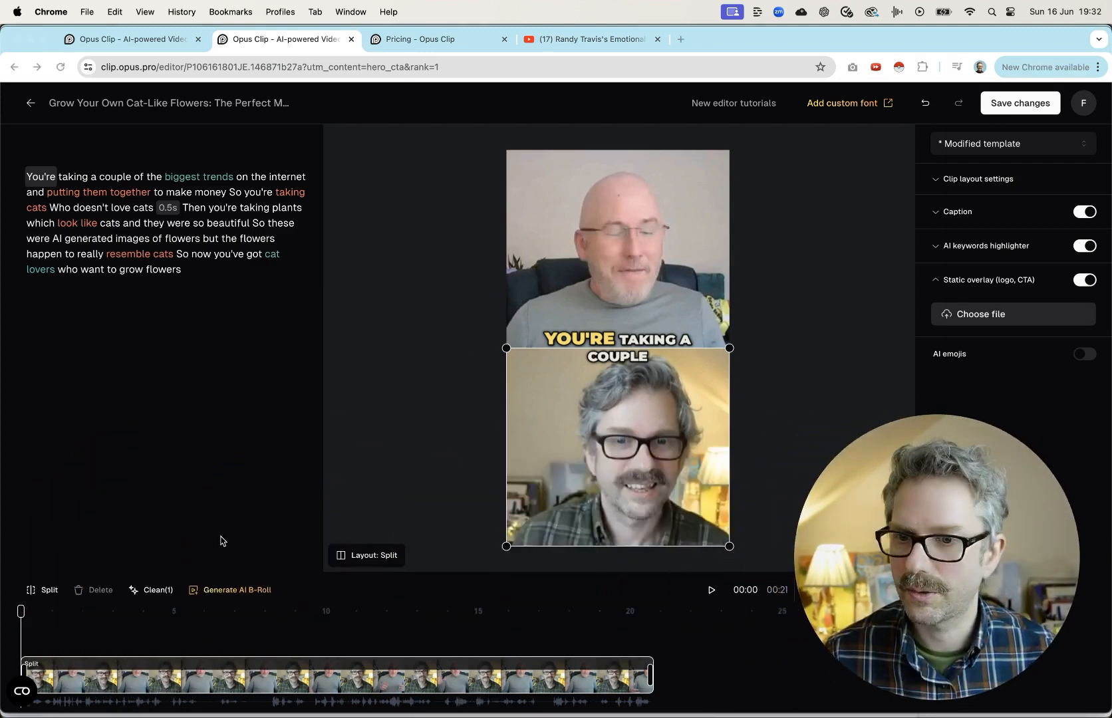
# Remove the detected pause from the clip with the filler removal tool
pyautogui.click(152, 590)
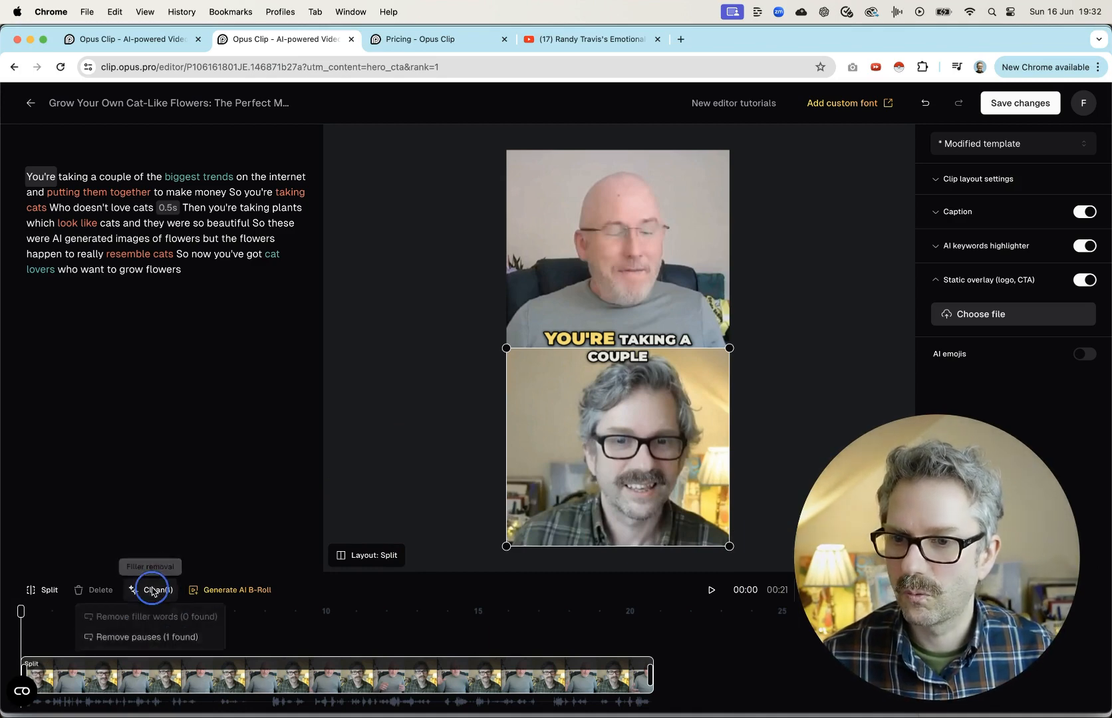
pyautogui.click(147, 638)
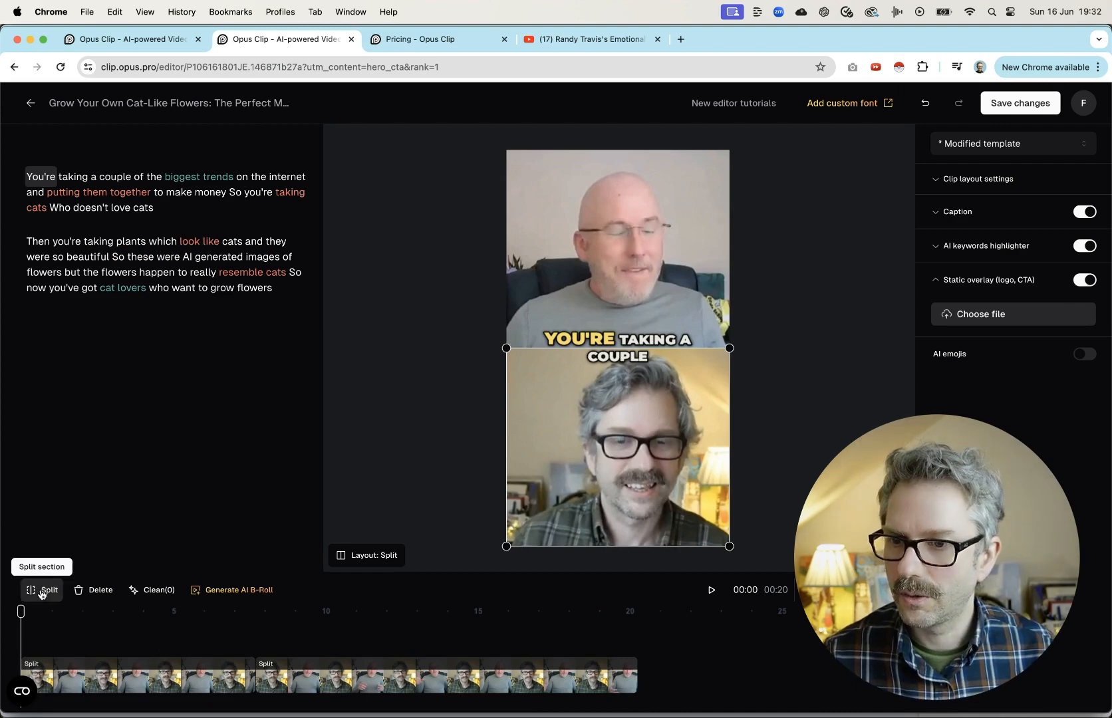
# Try splitting the first section at about the 4-second mark and undo the split
pyautogui.moveTo(21, 611); pyautogui.dragTo(132, 621)
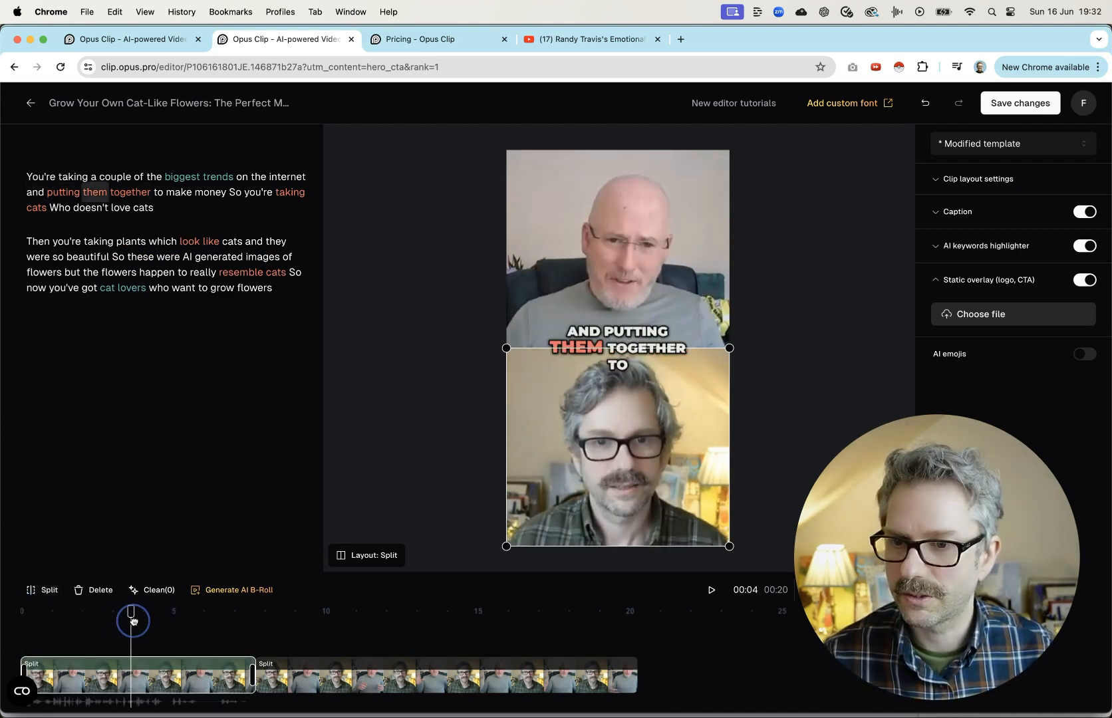
pyautogui.click(42, 590)
pyautogui.click(161, 675)
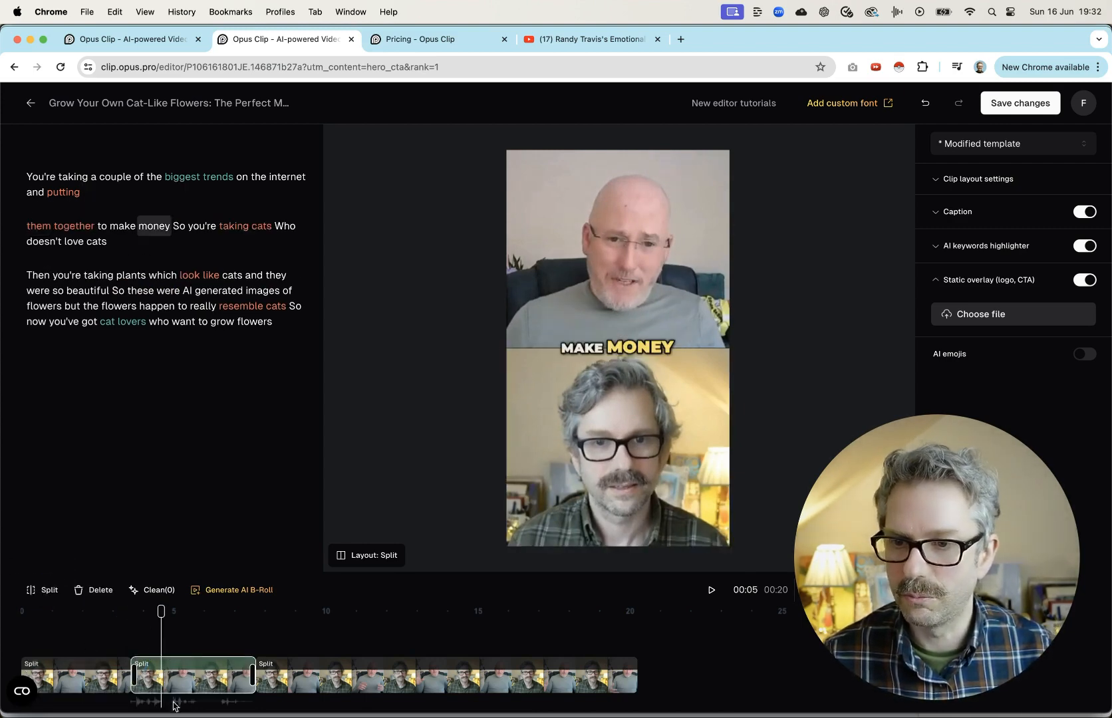
pyautogui.press('super+z')
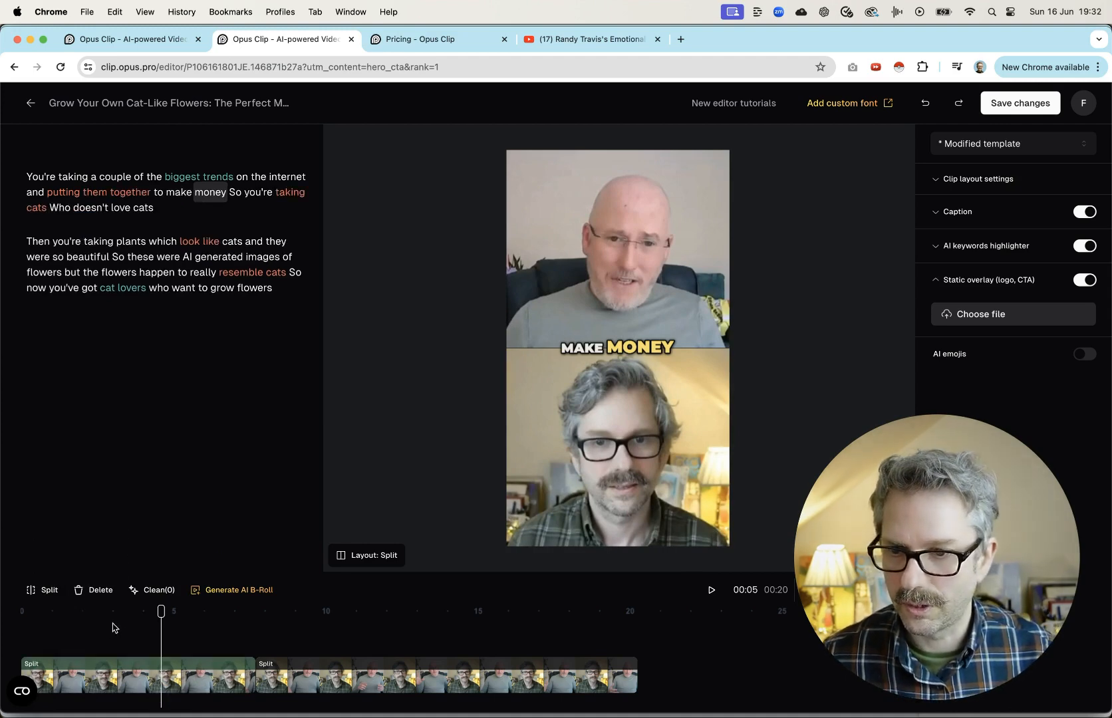
# Generate AI generated B-Roll for the clip and preview the inserted images at several points of the timeline
pyautogui.click(241, 592)
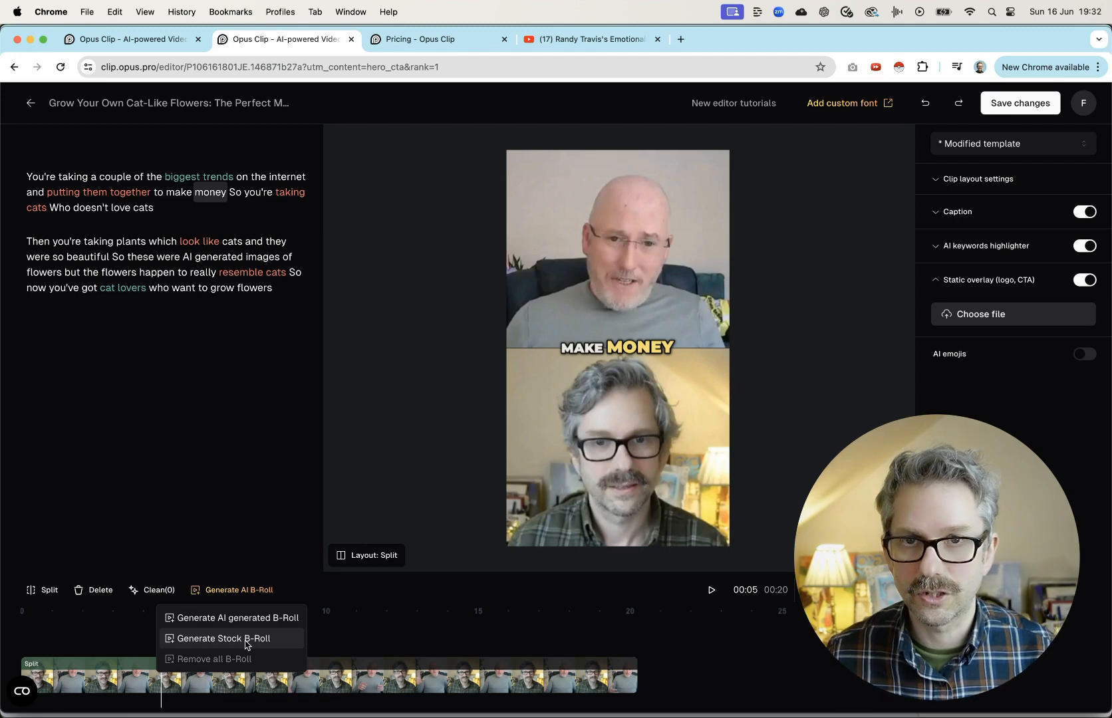
pyautogui.click(231, 617)
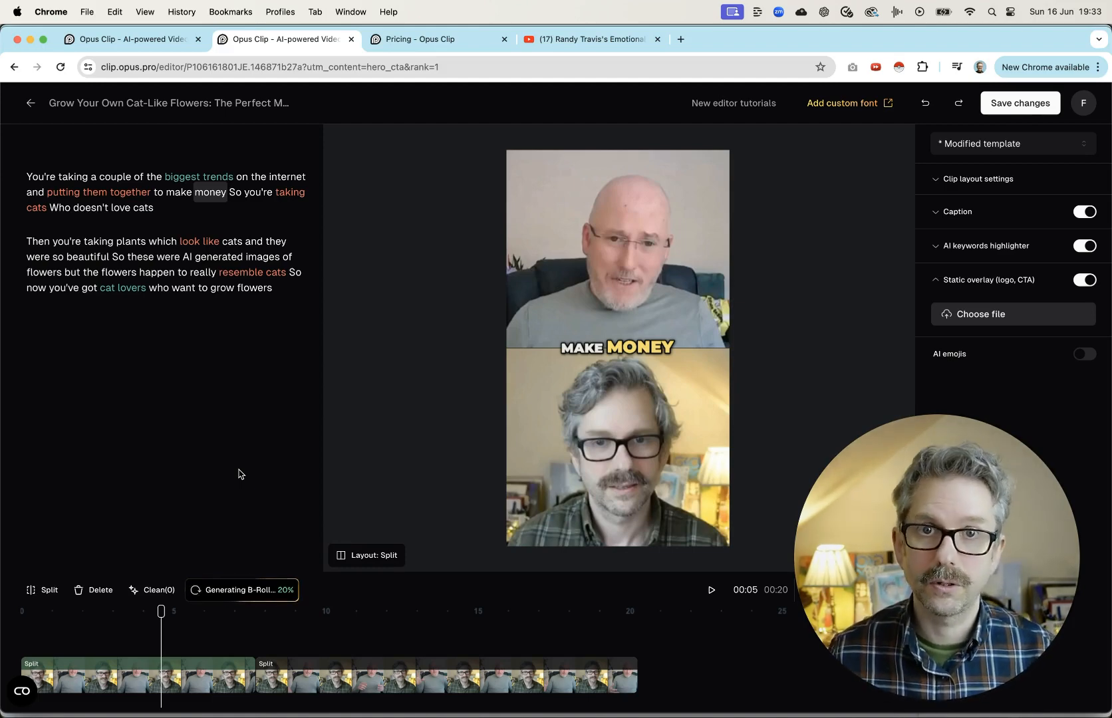
pyautogui.click(161, 611)
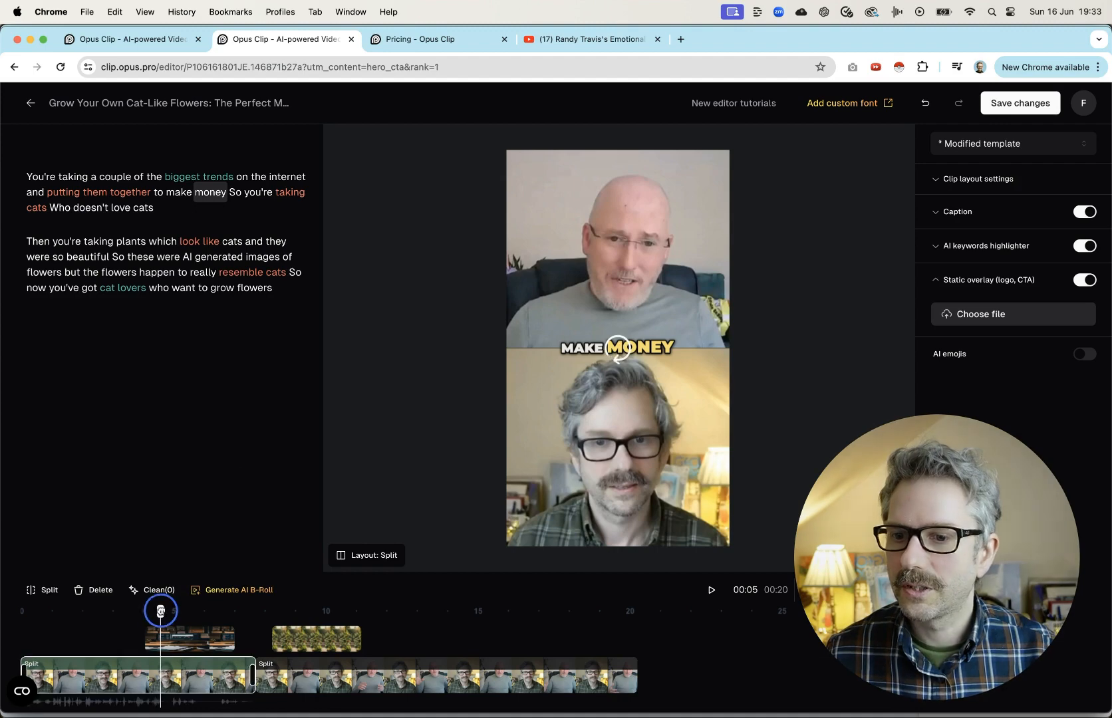
pyautogui.moveTo(160, 611); pyautogui.dragTo(124, 610)
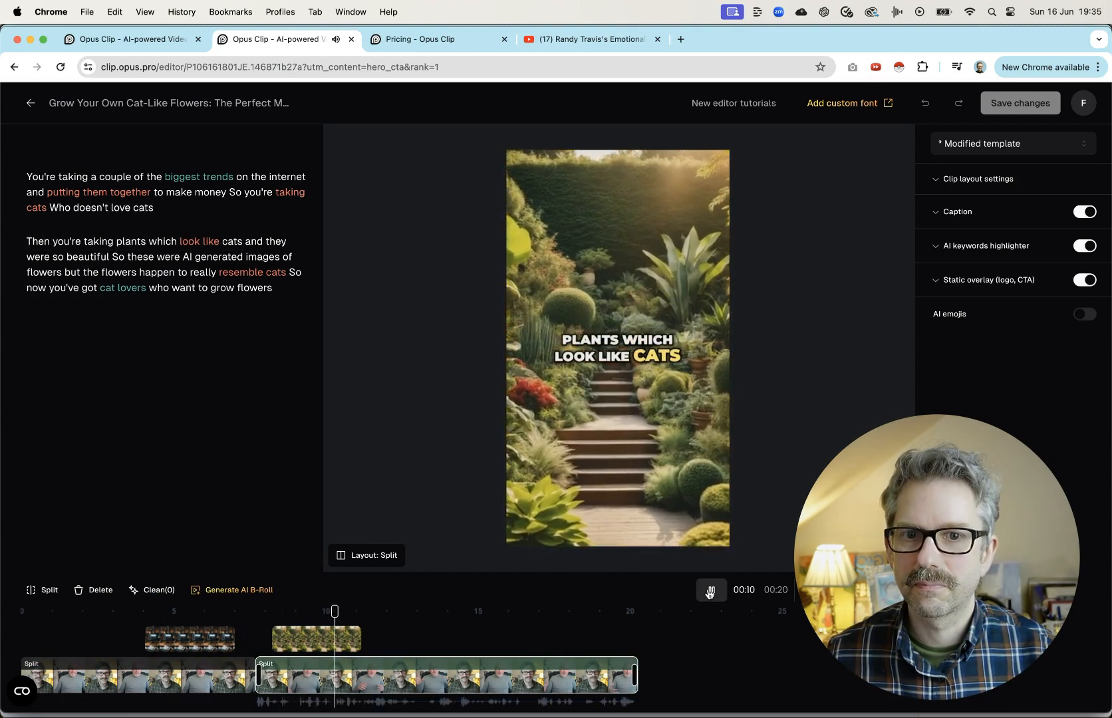
pyautogui.click(709, 591)
pyautogui.click(160, 610)
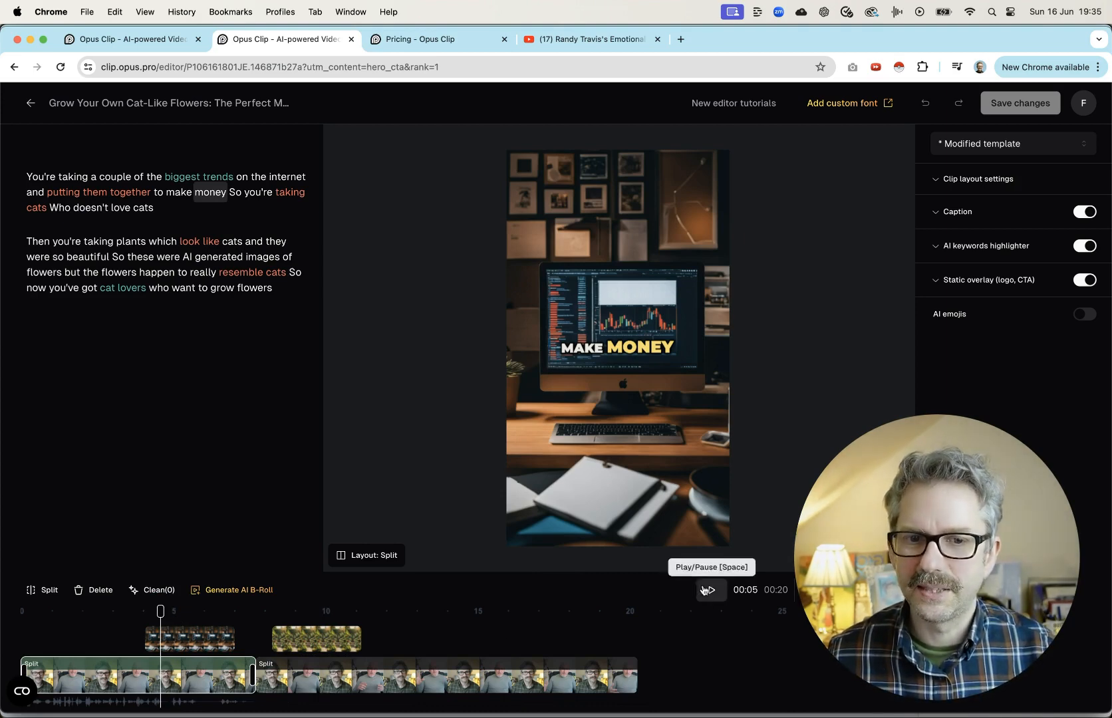
pyautogui.click(302, 610)
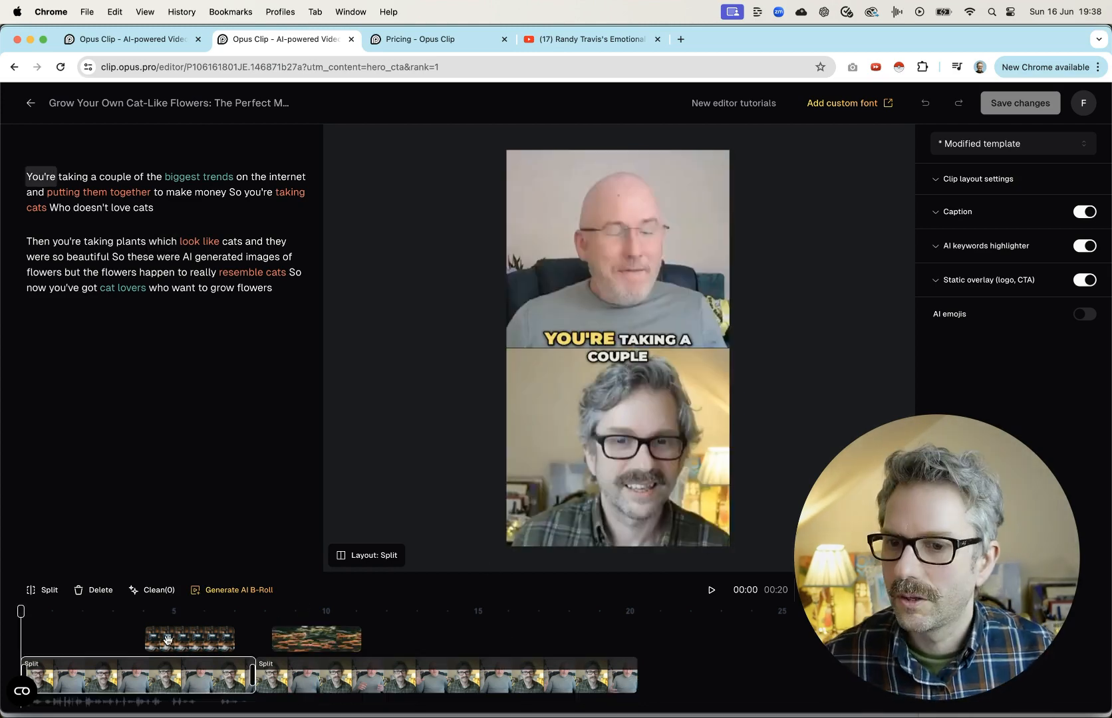
# Regenerate the first B-Roll image with the prompt "cute kitten" and choose the fourth generated picture
pyautogui.click(168, 640)
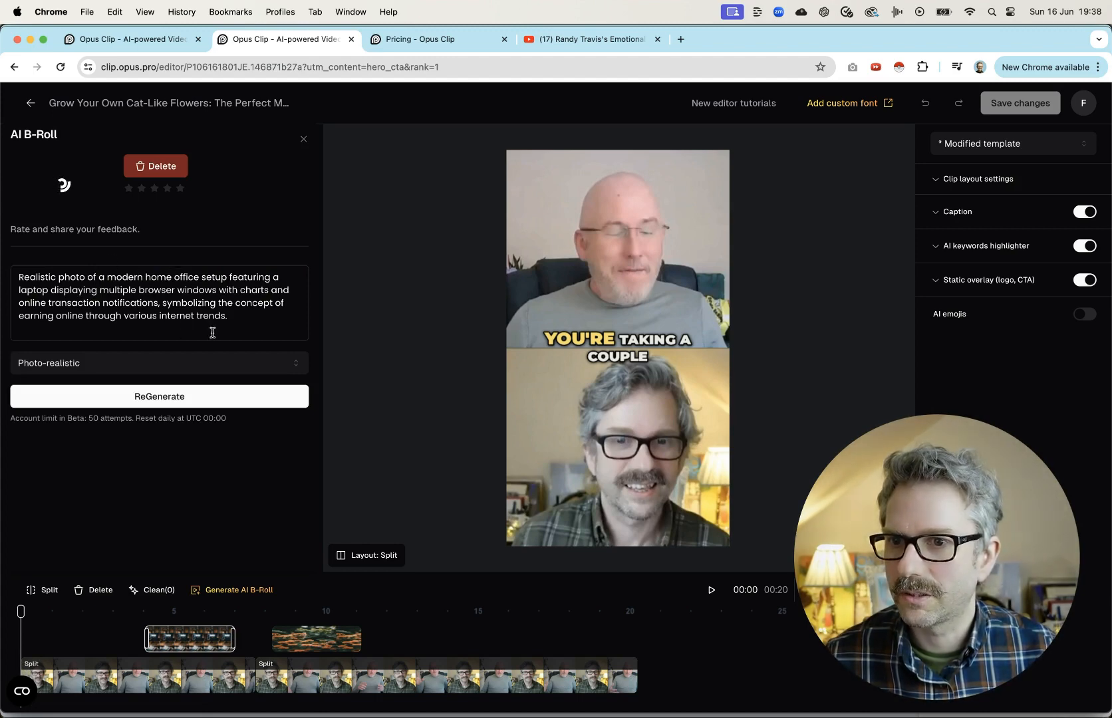
pyautogui.moveTo(246, 316); pyautogui.dragTo(10, 276)
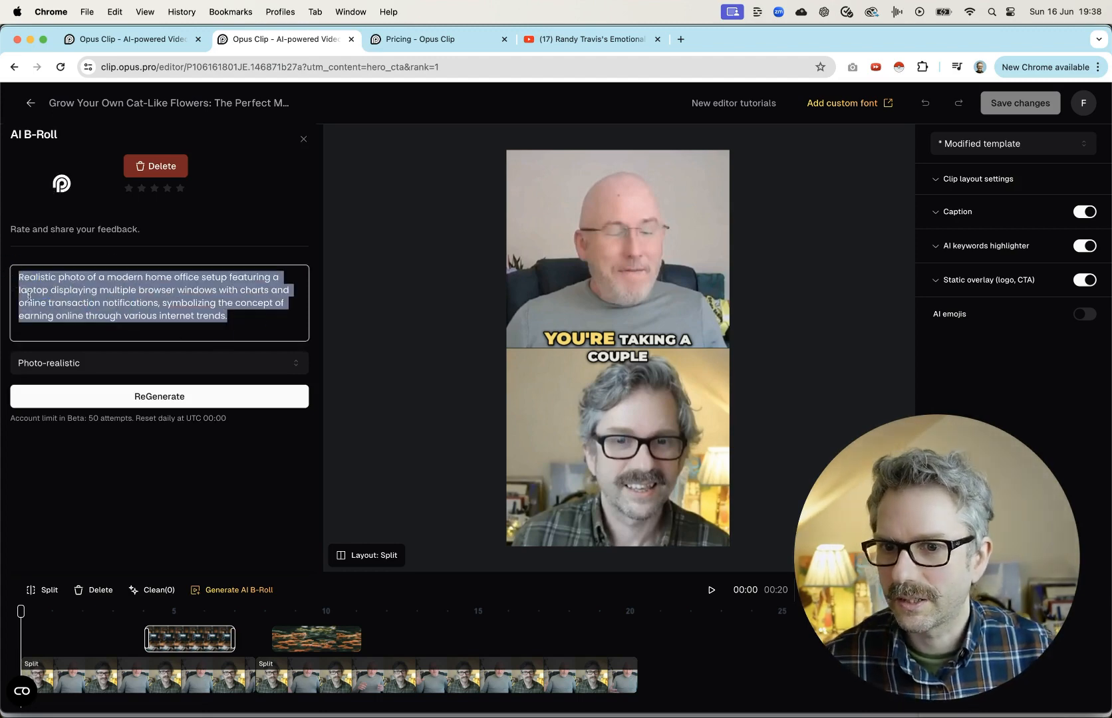
pyautogui.write('cute ')
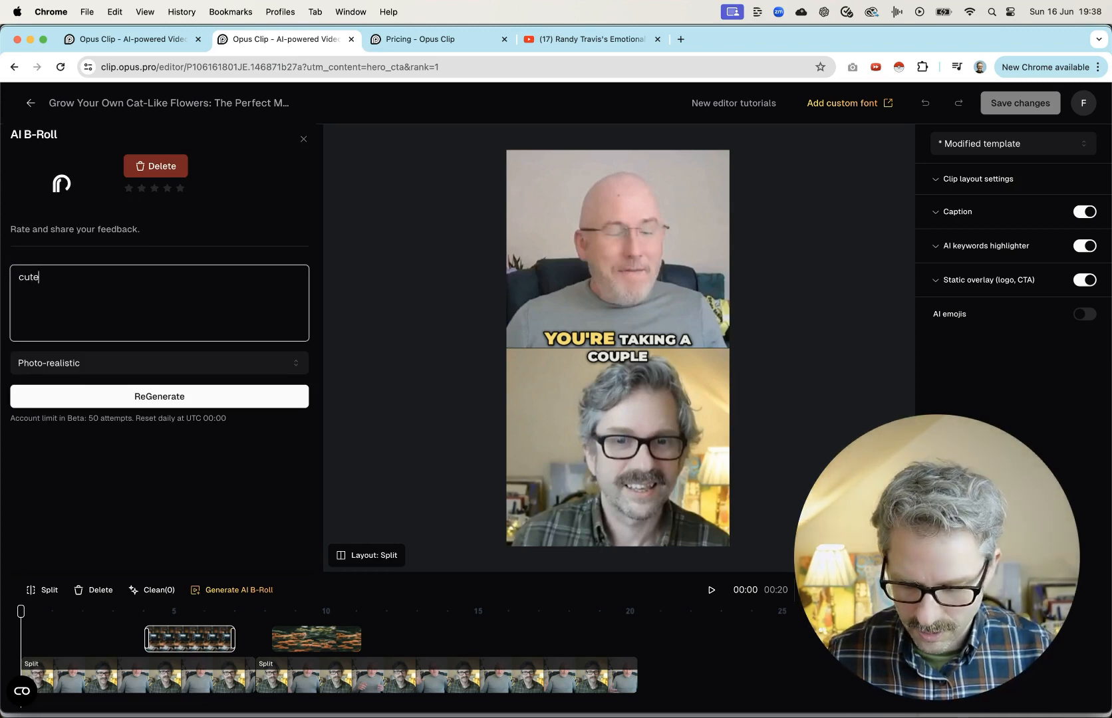
pyautogui.write('kitten')
pyautogui.click(149, 395)
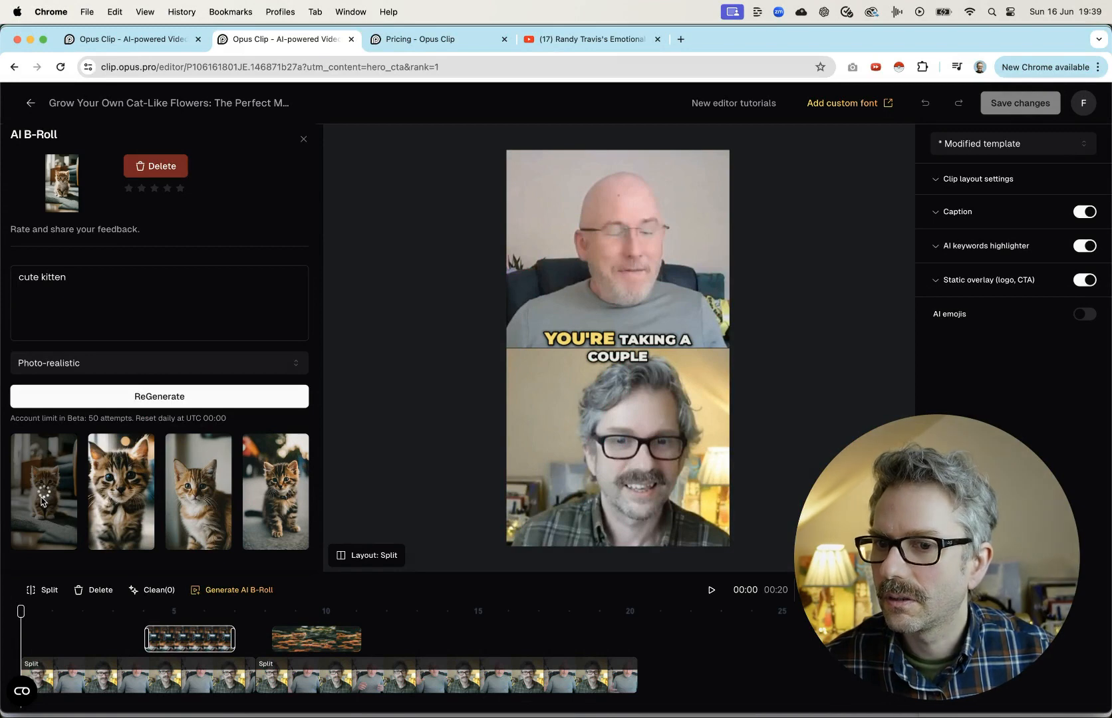
pyautogui.click(275, 492)
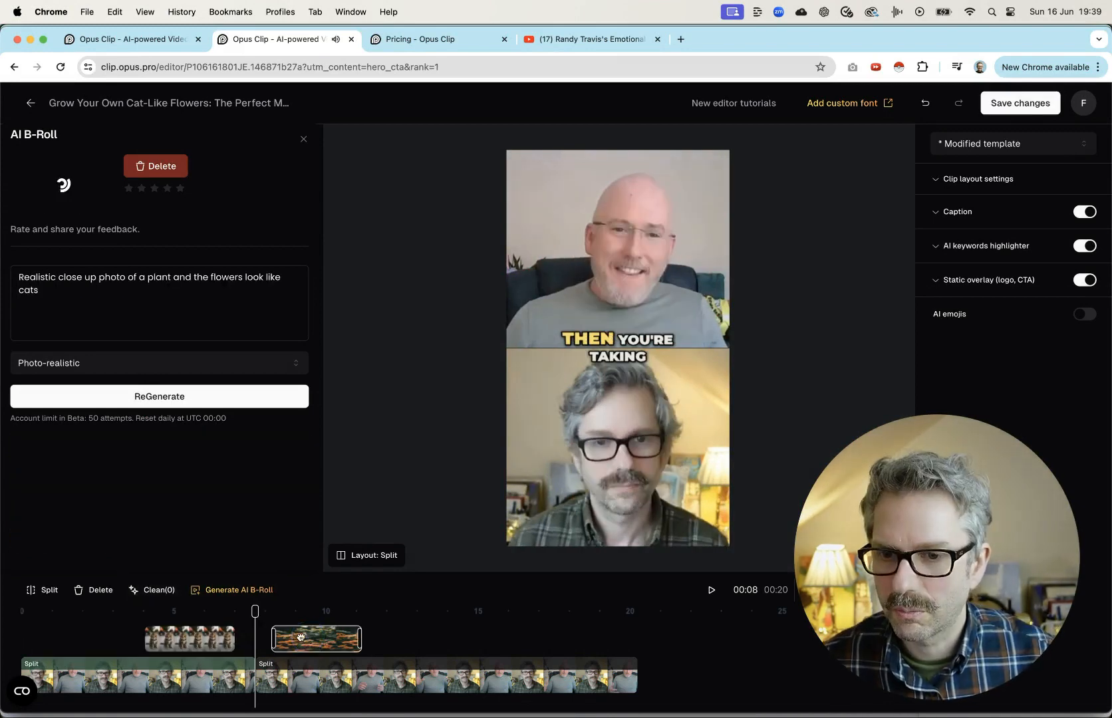
# Move the plant B-Roll to start at about 15 seconds and the kitten B-Roll at about 6 seconds, and play back the result
pyautogui.moveTo(301, 638); pyautogui.dragTo(507, 633)
pyautogui.moveTo(506, 634); pyautogui.dragTo(514, 635)
pyautogui.moveTo(179, 639); pyautogui.dragTo(211, 610)
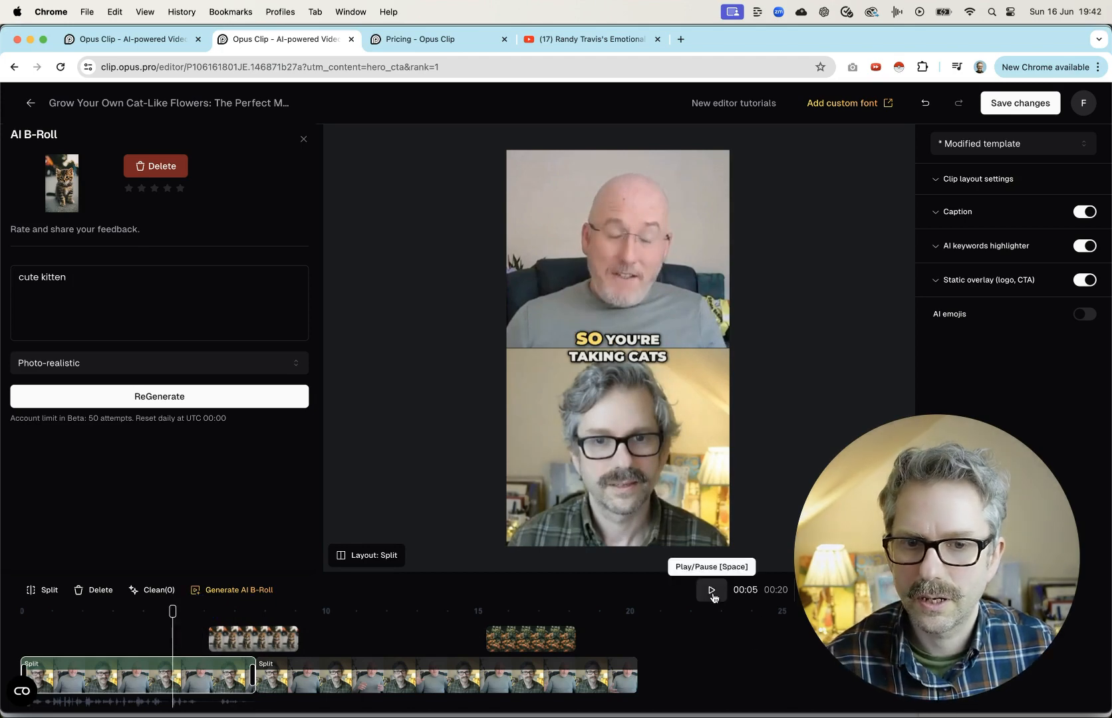
pyautogui.click(712, 594)
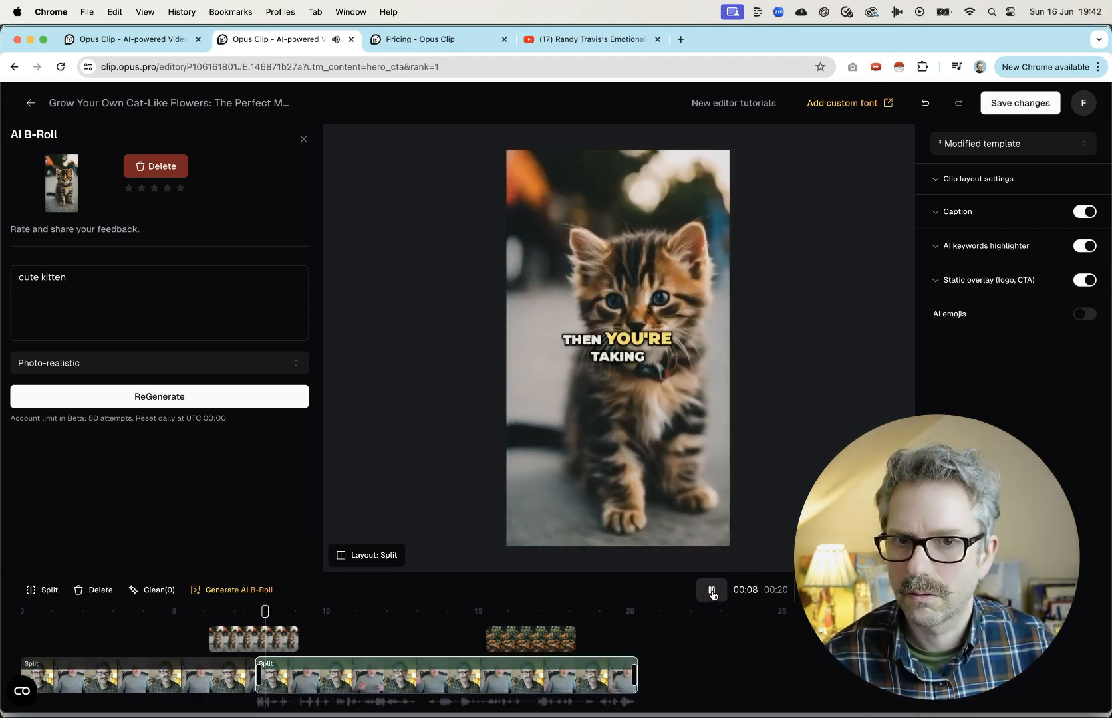
pyautogui.click(712, 594)
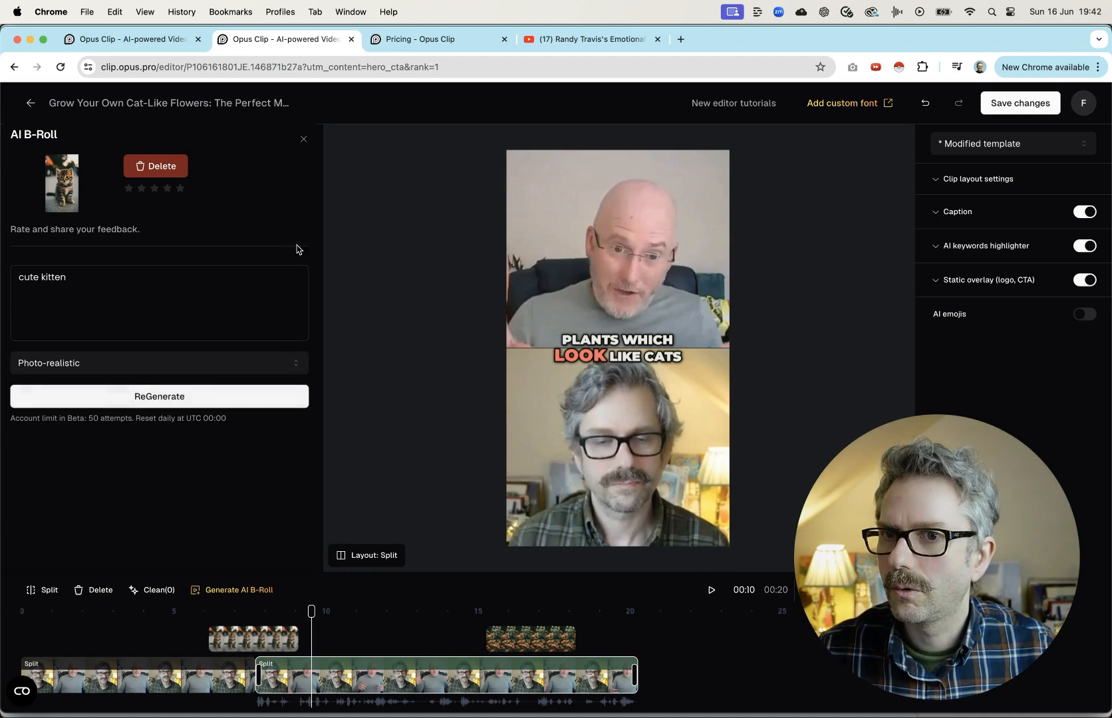
pyautogui.click(303, 139)
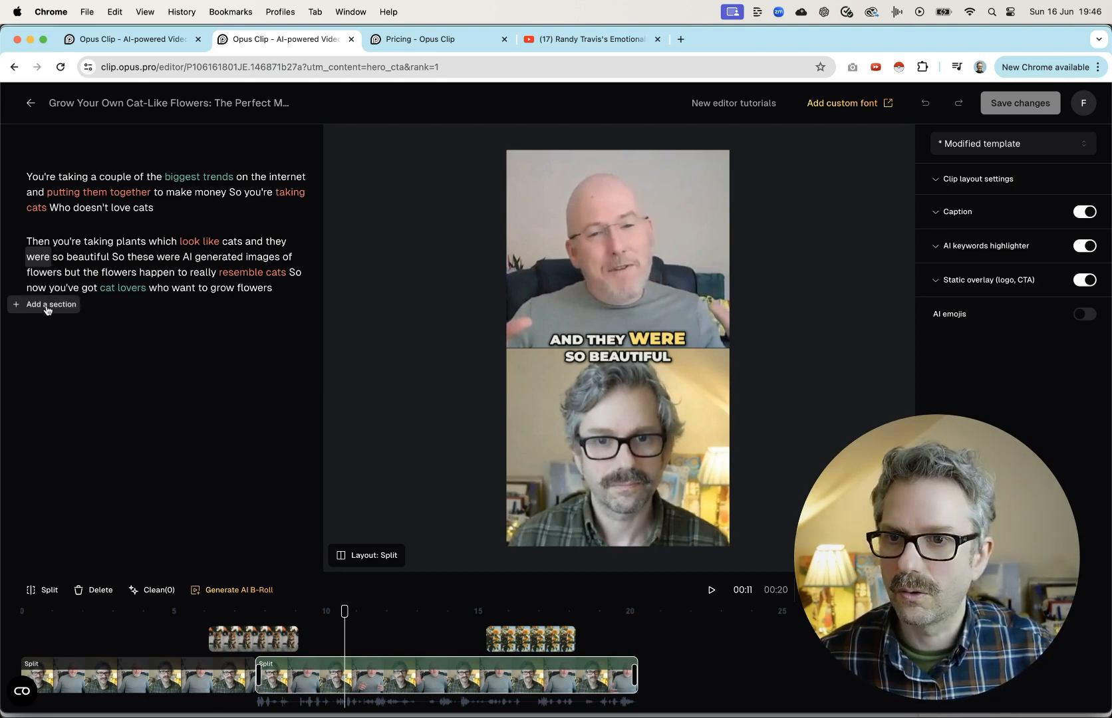
# Add a closing section from the transcript, from "And then they would get redirected" to "when this kicked off"
pyautogui.click(50, 307)
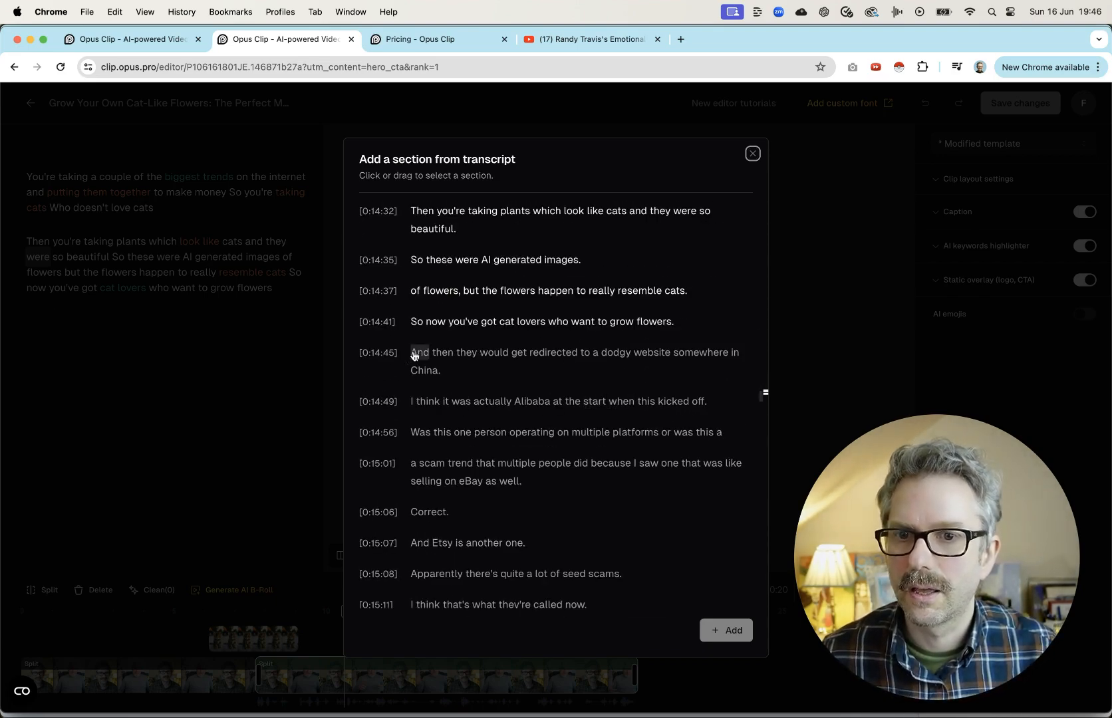
pyautogui.moveTo(416, 356); pyautogui.dragTo(686, 411)
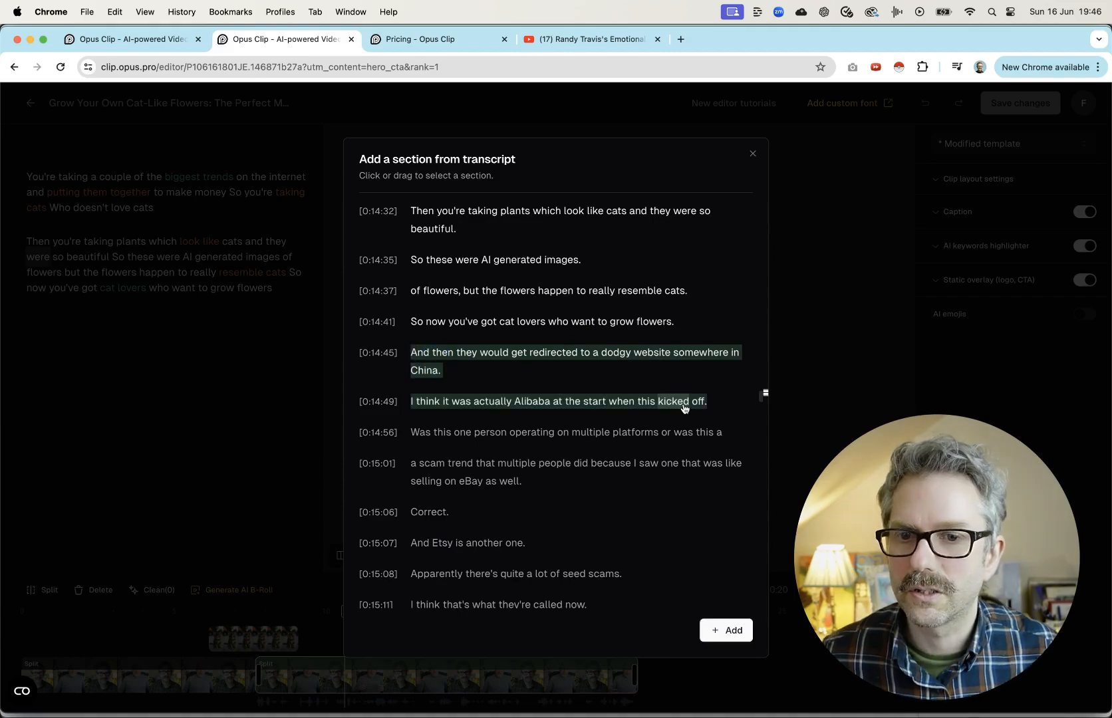
pyautogui.click(726, 631)
# Add an opening section from the transcript, from "I had to laugh when I read it" to the end of the 0:14:15 line
pyautogui.click(46, 164)
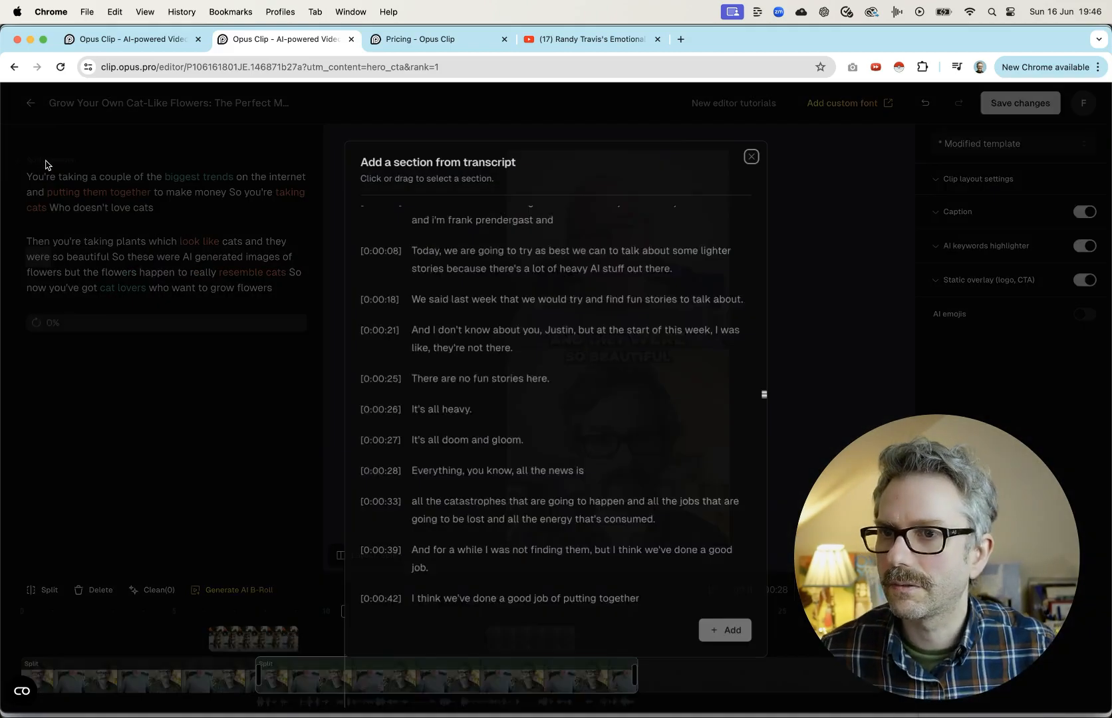
pyautogui.scroll(3, 525, 357)
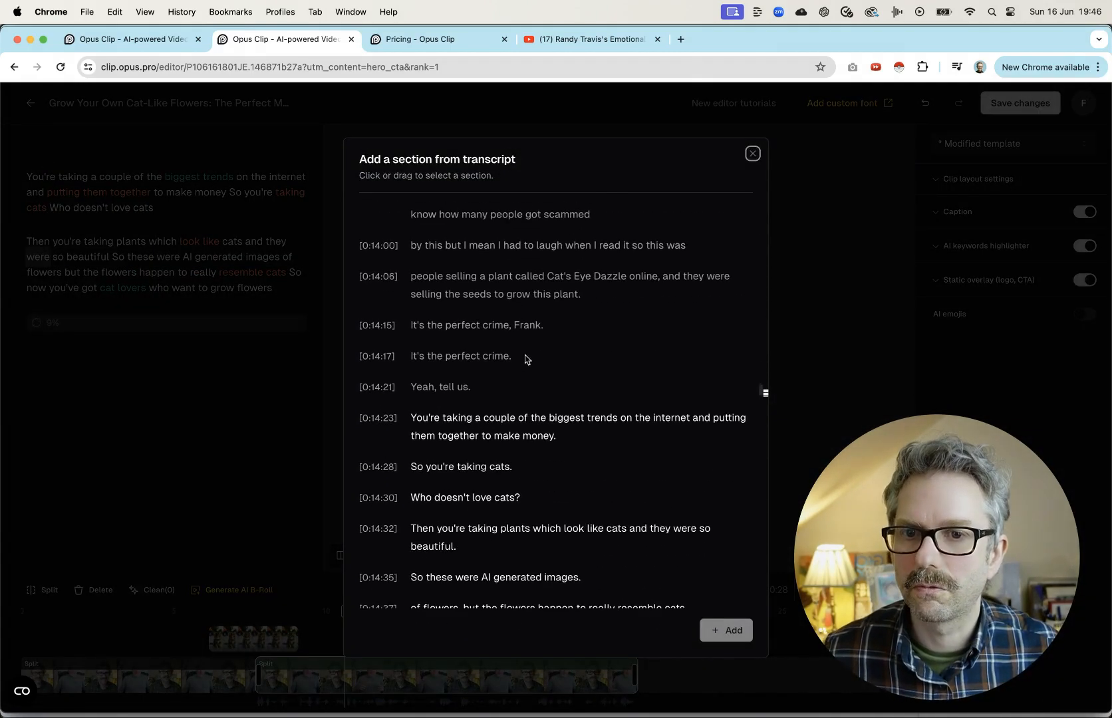
pyautogui.scroll(2, 549, 379)
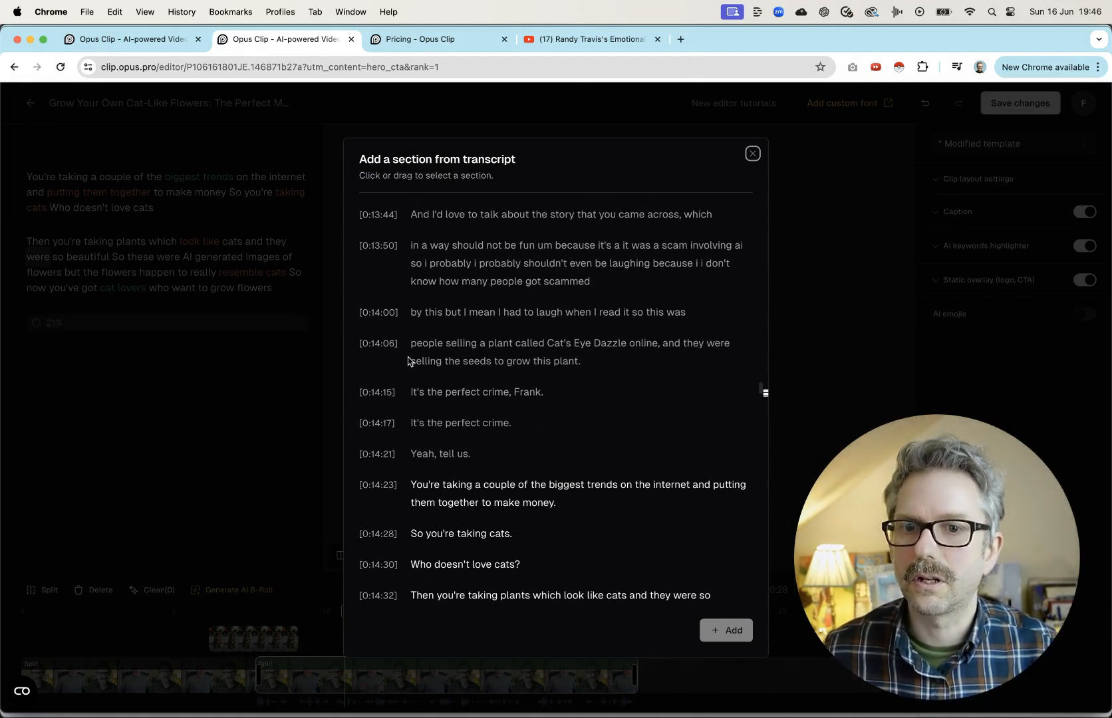
pyautogui.moveTo(500, 313); pyautogui.dragTo(576, 407)
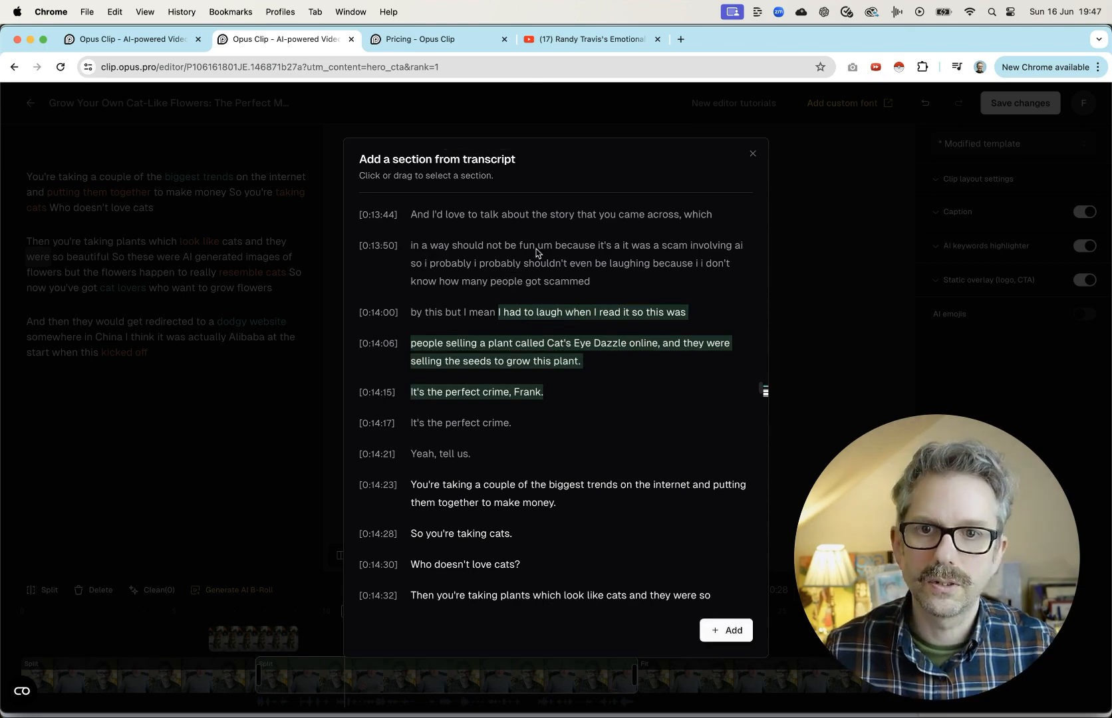
pyautogui.scroll(2, 532, 320)
pyautogui.scroll(2, 536, 334)
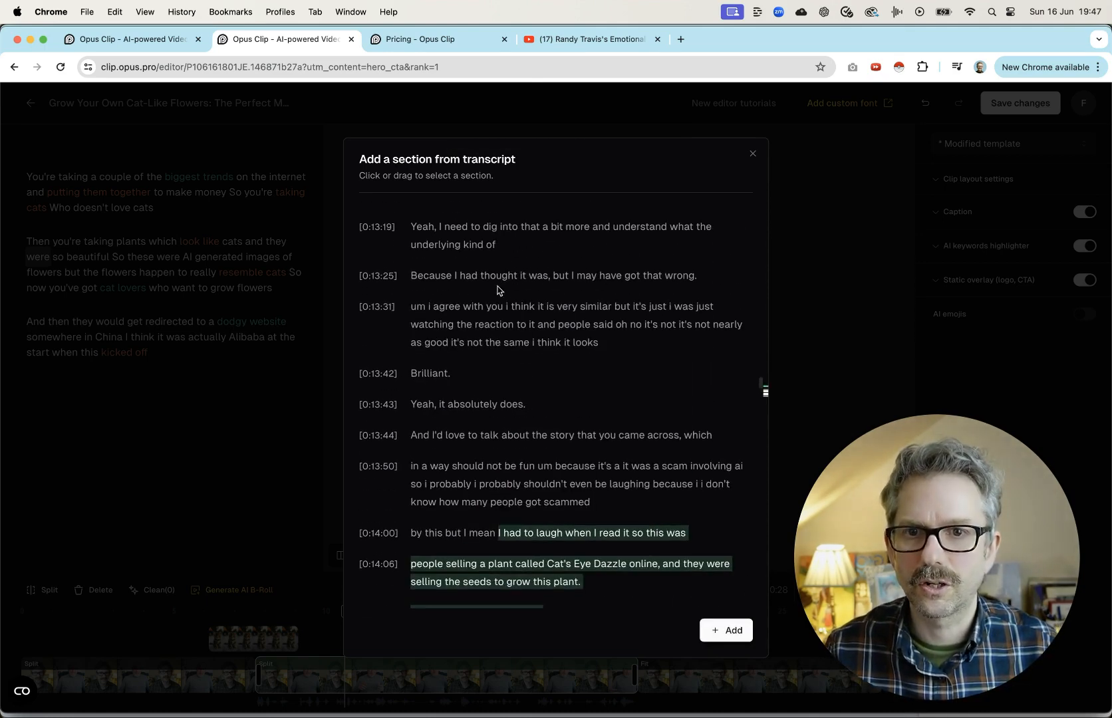
pyautogui.scroll(-3, 534, 355)
pyautogui.scroll(-2, 536, 355)
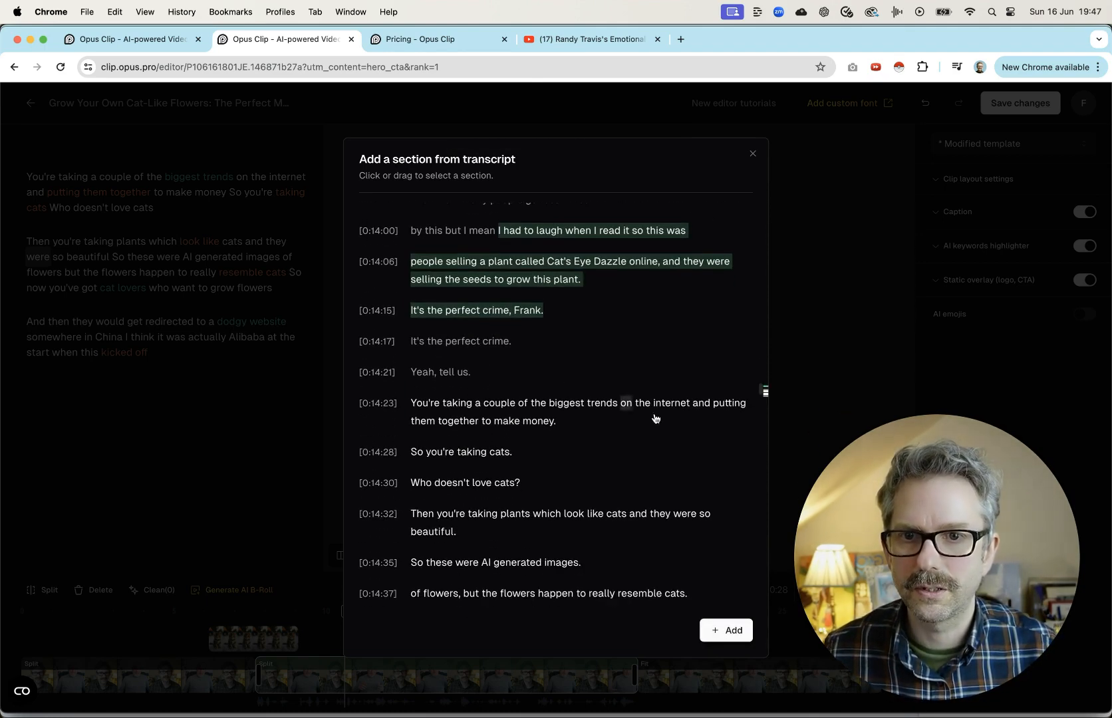
pyautogui.click(726, 630)
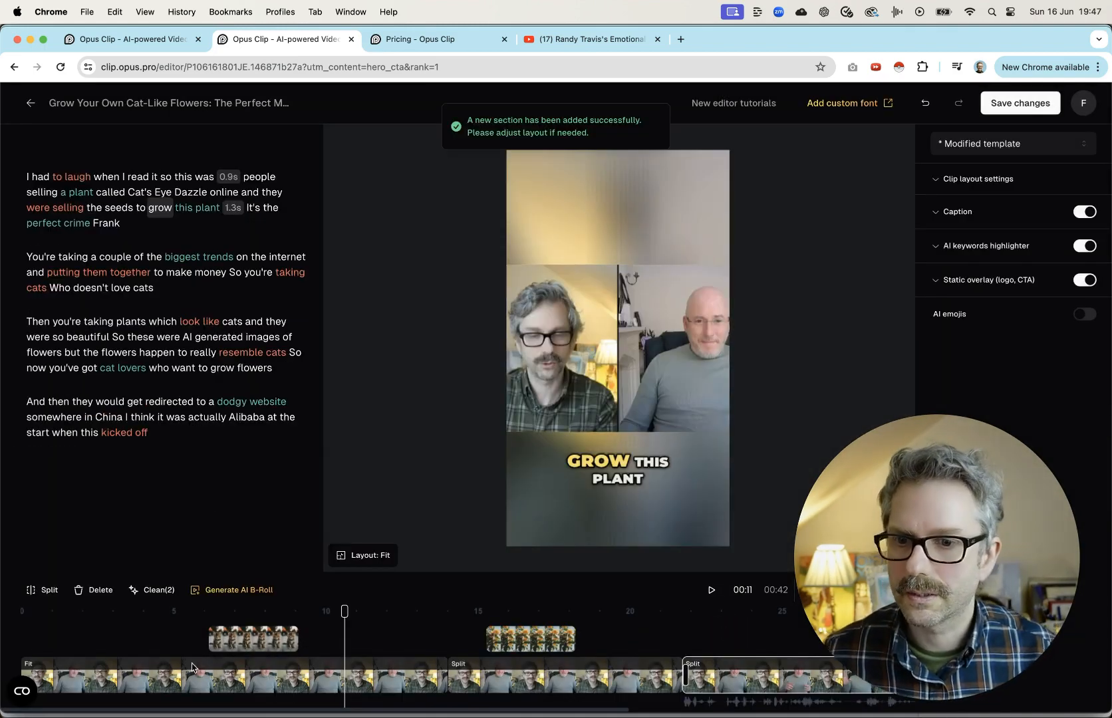
# Change the screen layout of the new opening section to Split
pyautogui.click(124, 692)
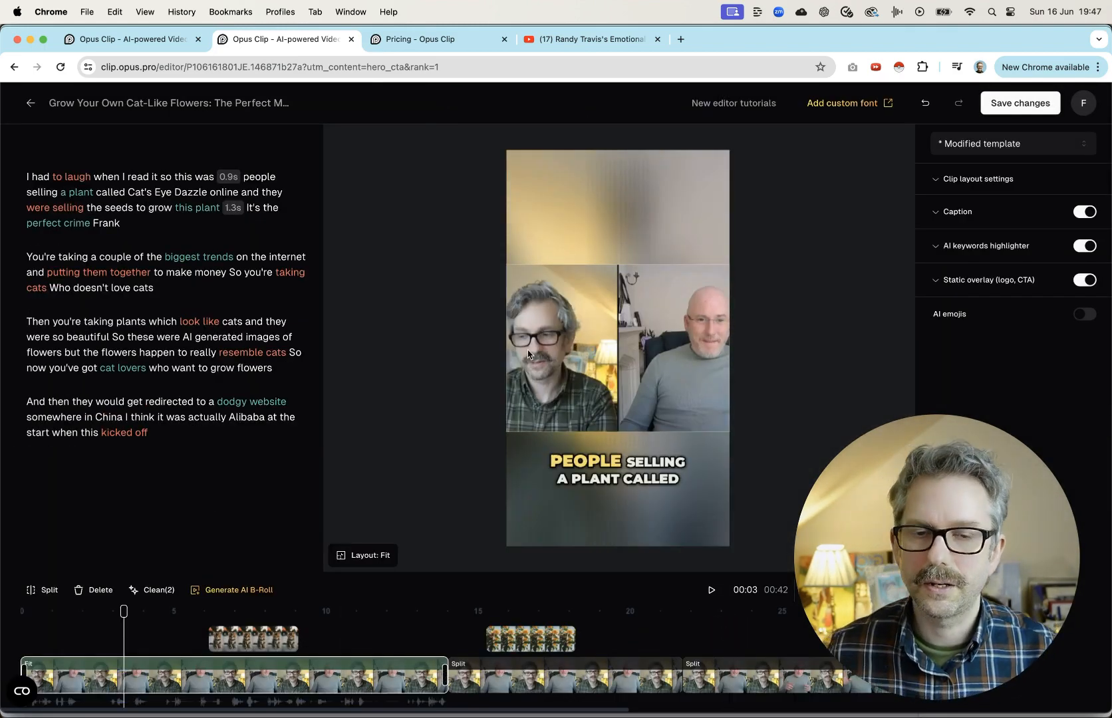
pyautogui.click(371, 559)
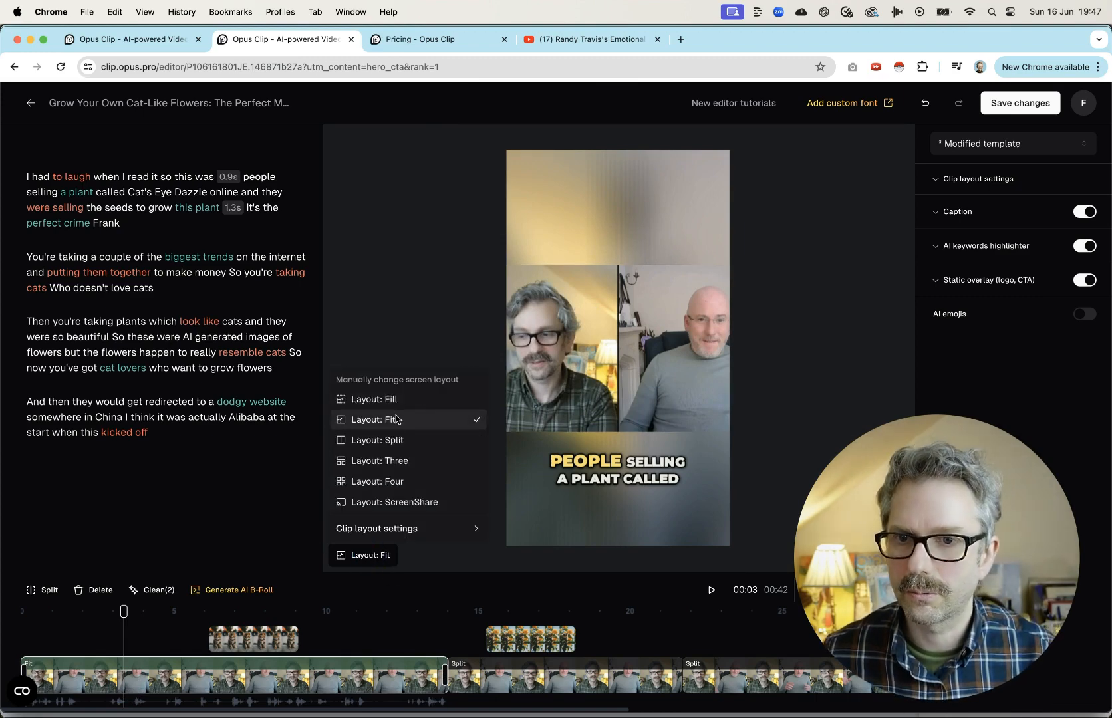
pyautogui.click(389, 441)
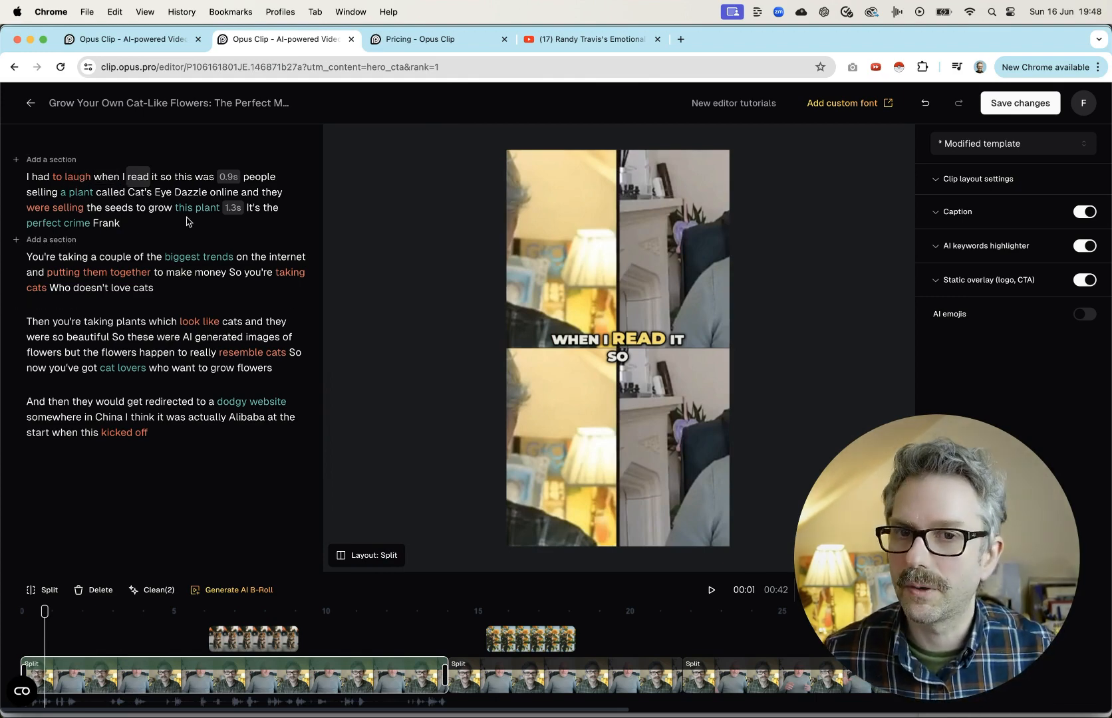
# Crop the upper frame of the opening section around the bald speaker in the grey sweater
pyautogui.click(586, 267)
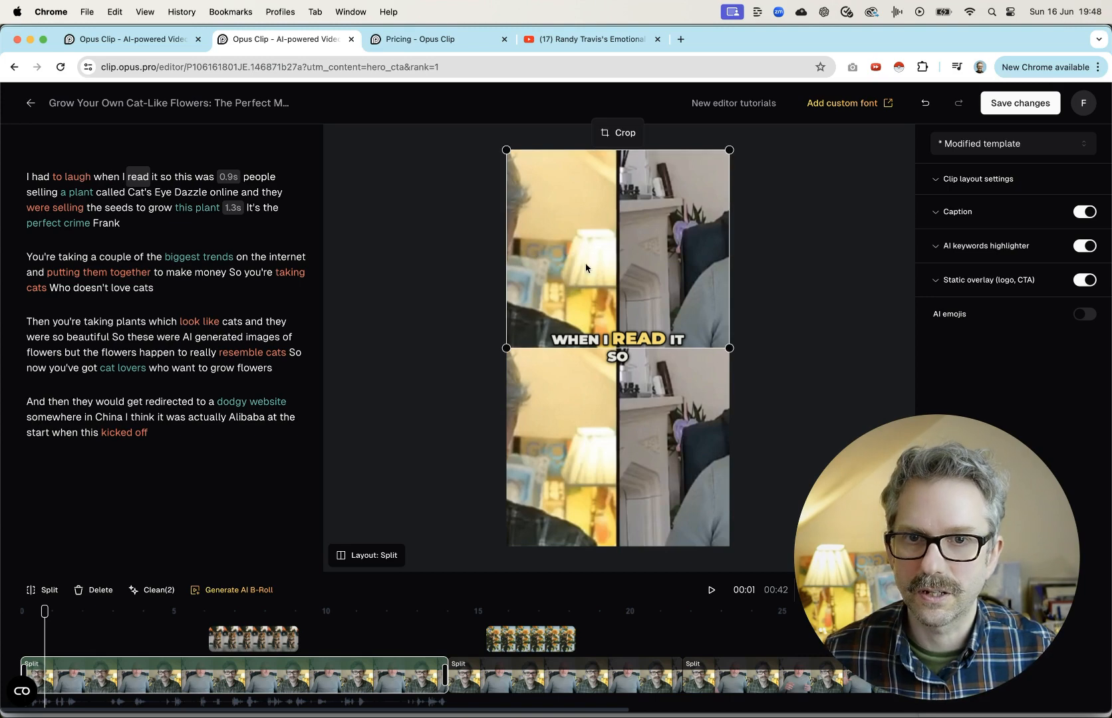
pyautogui.click(628, 135)
pyautogui.moveTo(540, 417); pyautogui.dragTo(658, 393)
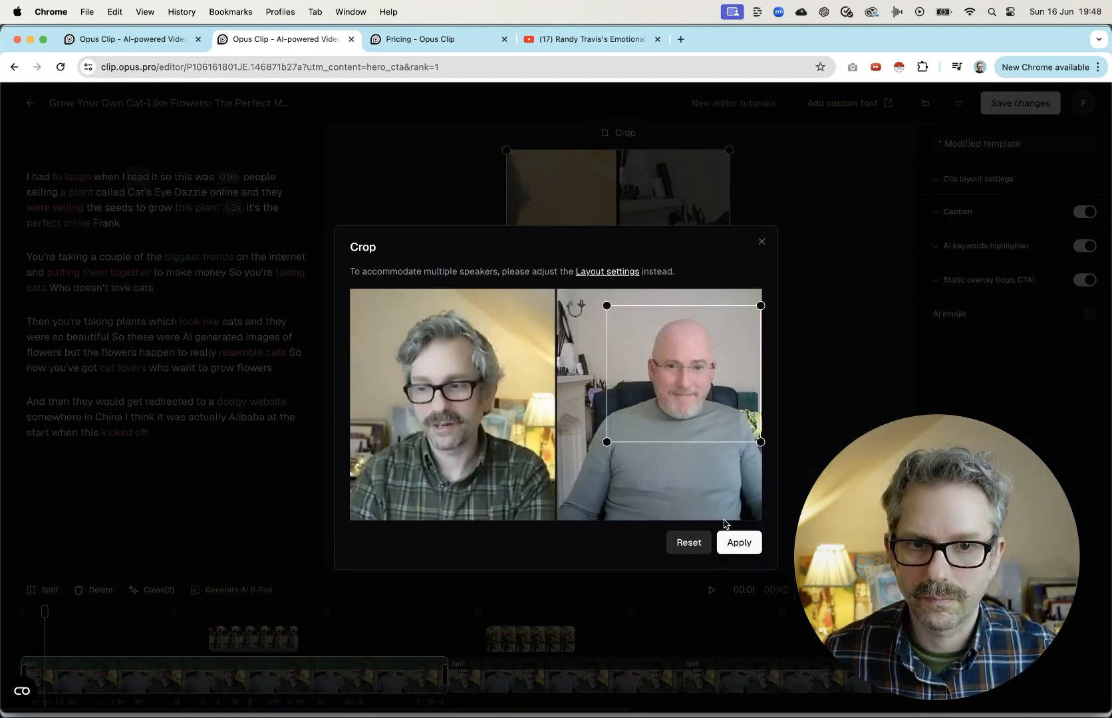
pyautogui.click(739, 542)
# Crop the lower frame of the opening section around the speaker in the plaid shirt and black glasses
pyautogui.click(638, 461)
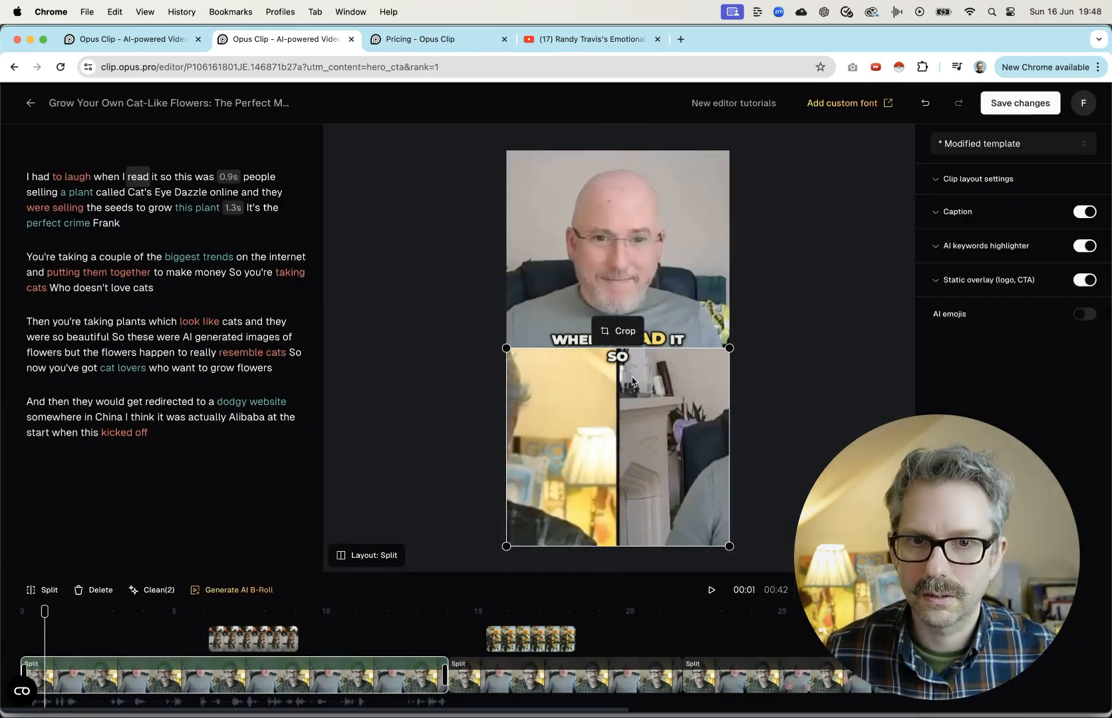
pyautogui.click(625, 331)
pyautogui.moveTo(551, 429); pyautogui.dragTo(481, 418)
pyautogui.moveTo(420, 336); pyautogui.dragTo(318, 318)
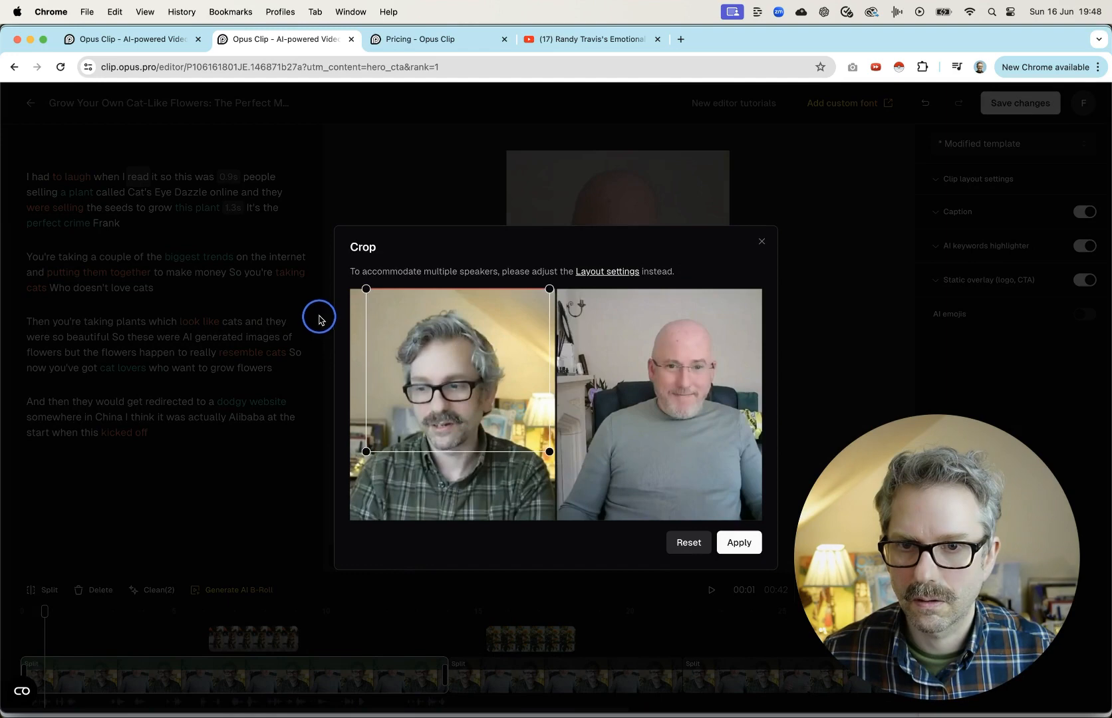
pyautogui.moveTo(417, 379); pyautogui.dragTo(397, 373)
pyautogui.moveTo(534, 460); pyautogui.dragTo(552, 477)
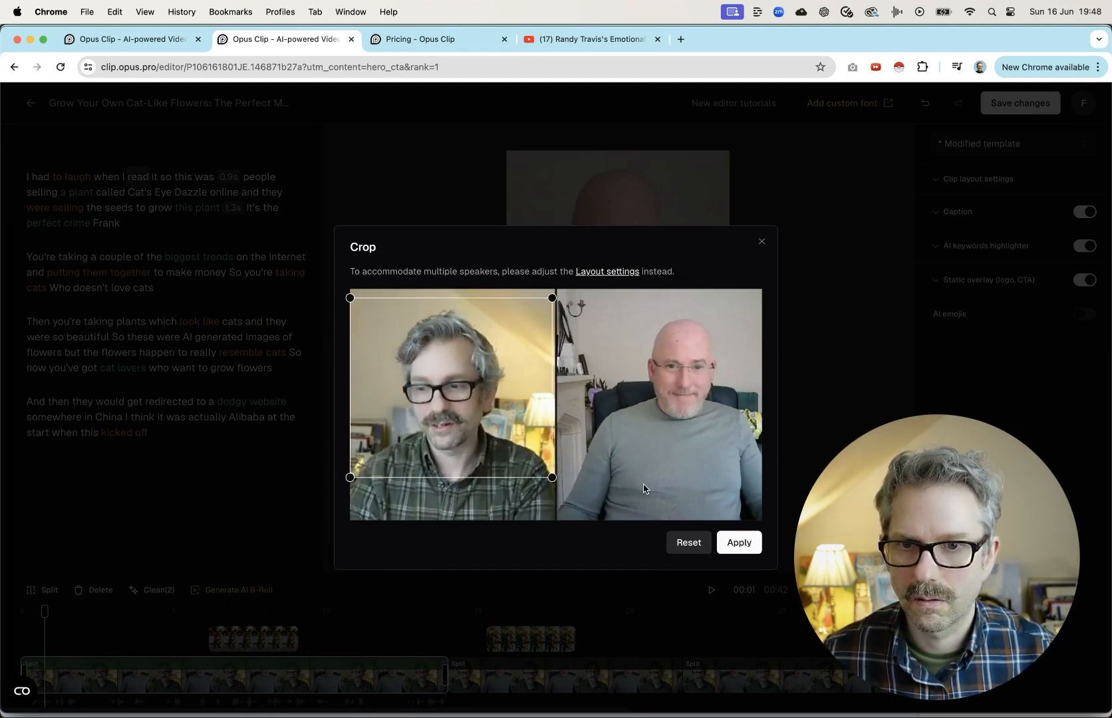
pyautogui.click(738, 543)
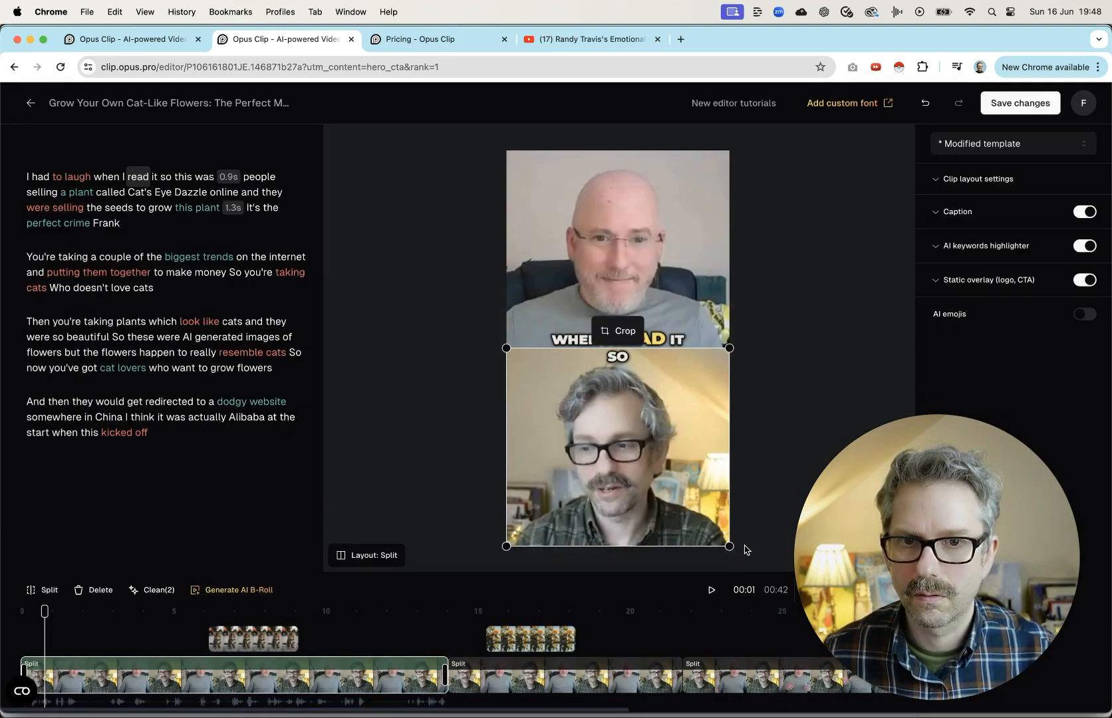
# Check the framing of each transcript section and change the closing section's screen layout to Split
pyautogui.click(110, 192)
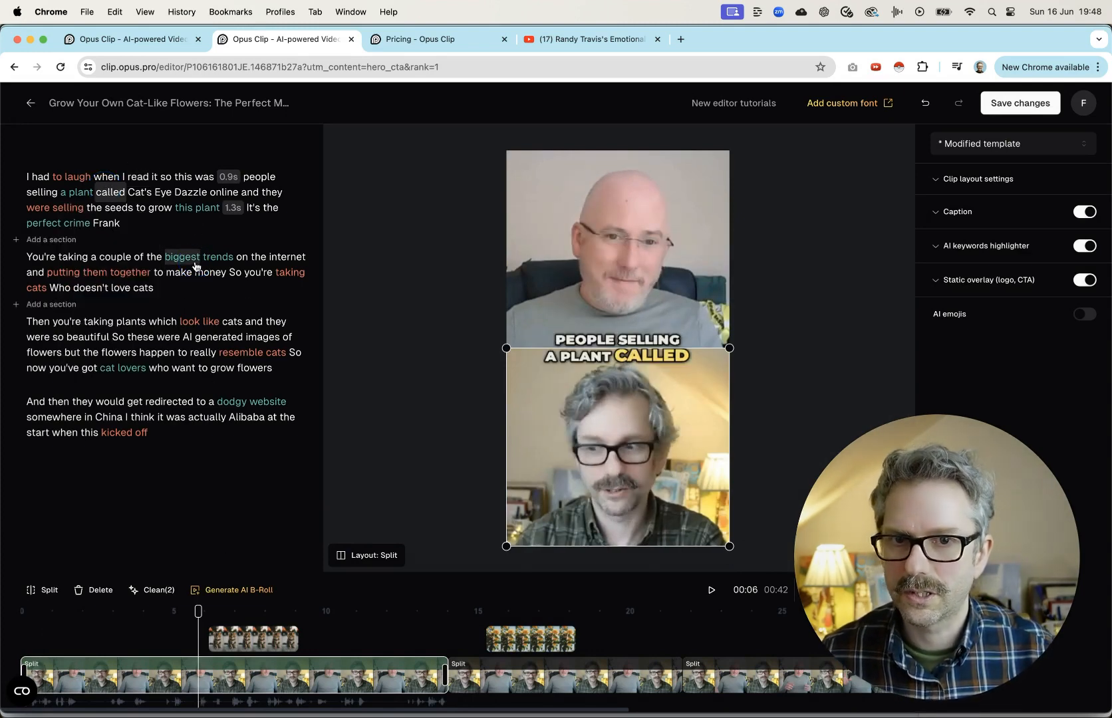
pyautogui.click(286, 258)
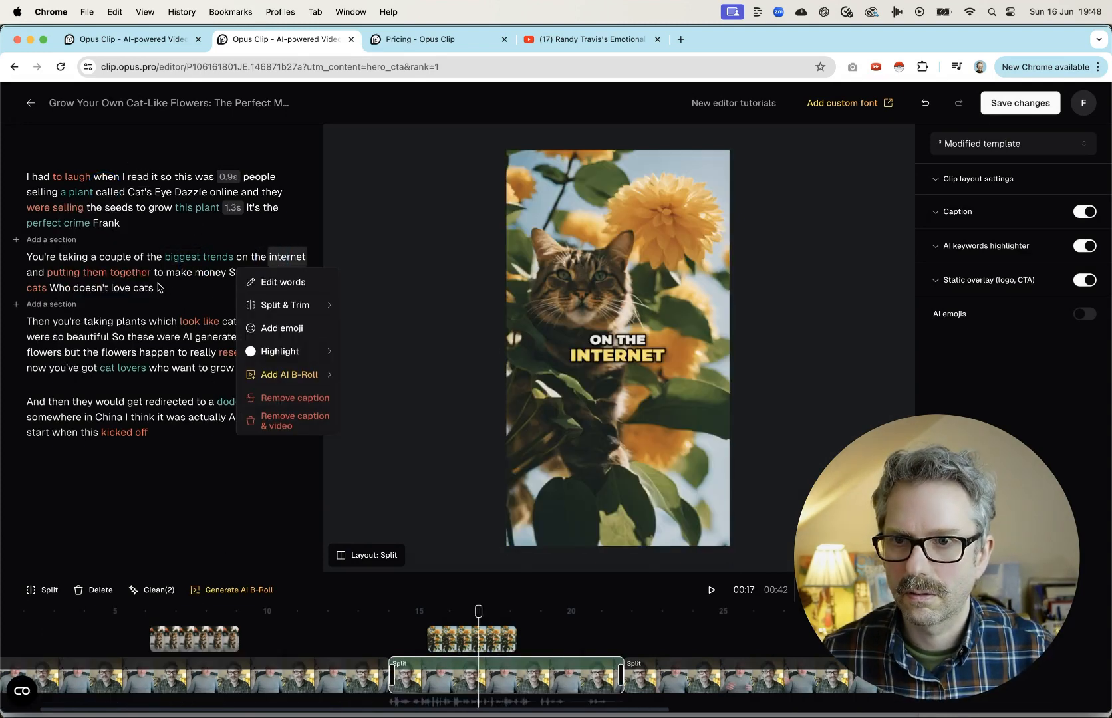
pyautogui.click(153, 352)
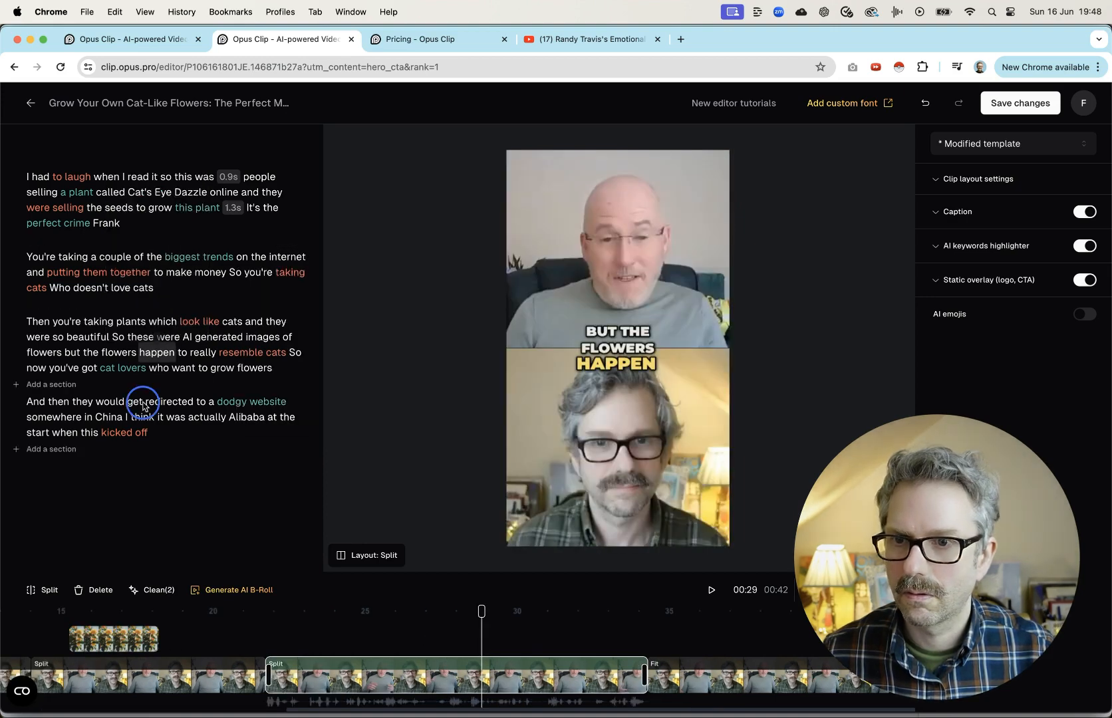
pyautogui.click(175, 417)
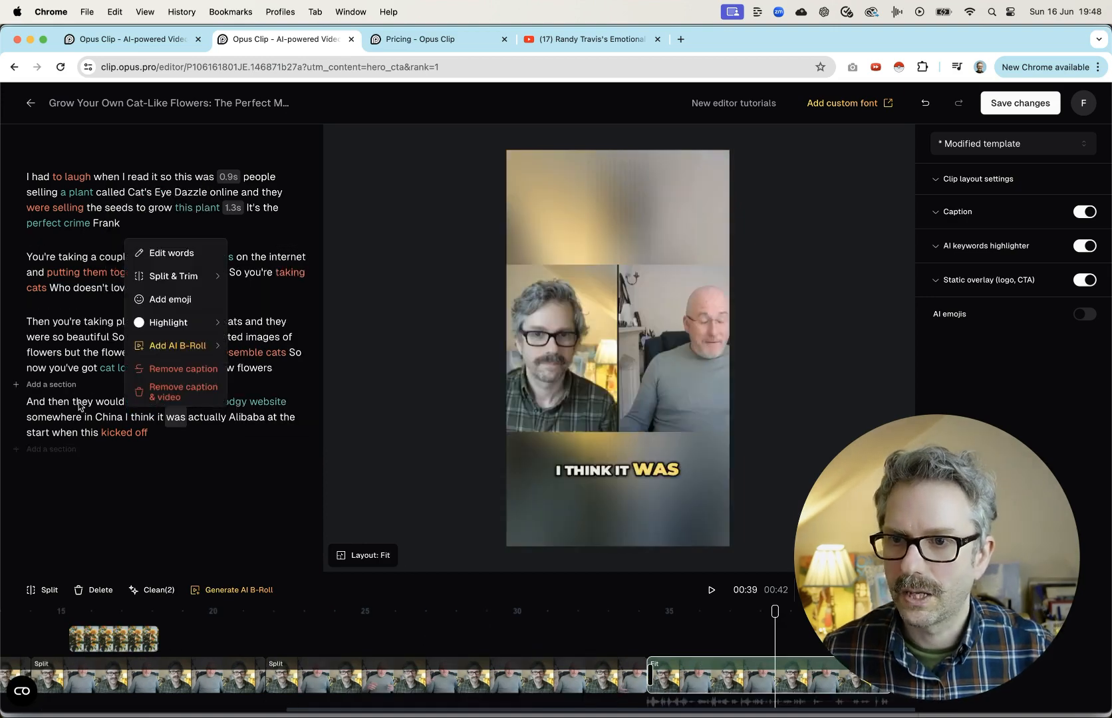
pyautogui.click(371, 556)
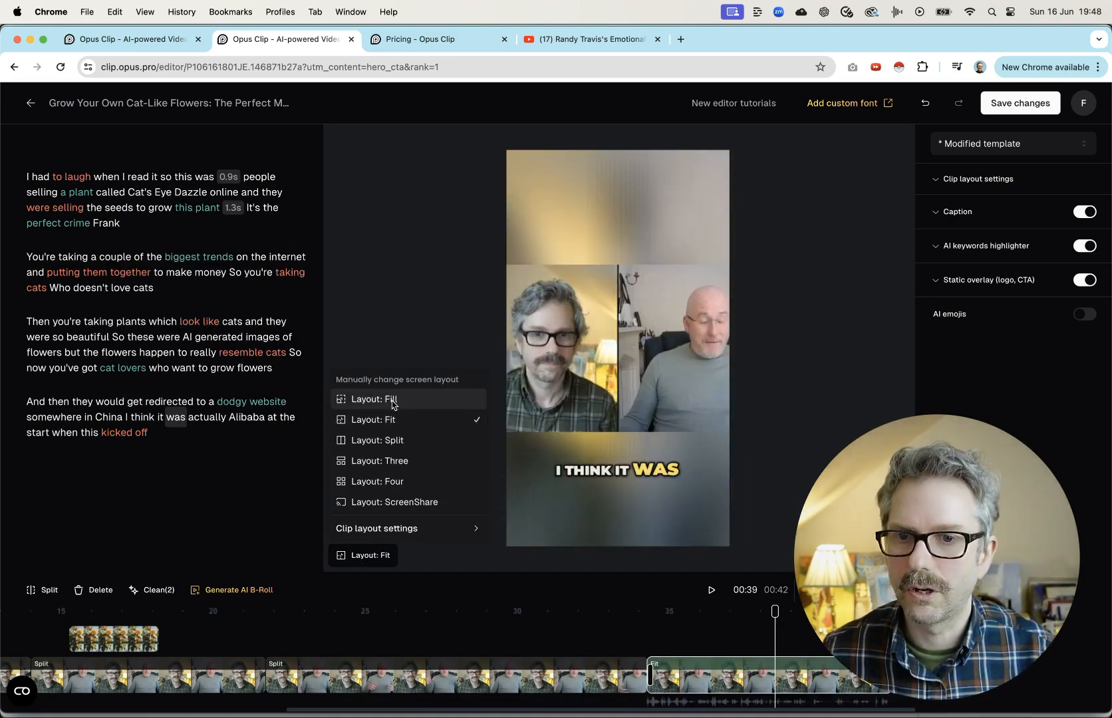
pyautogui.click(384, 440)
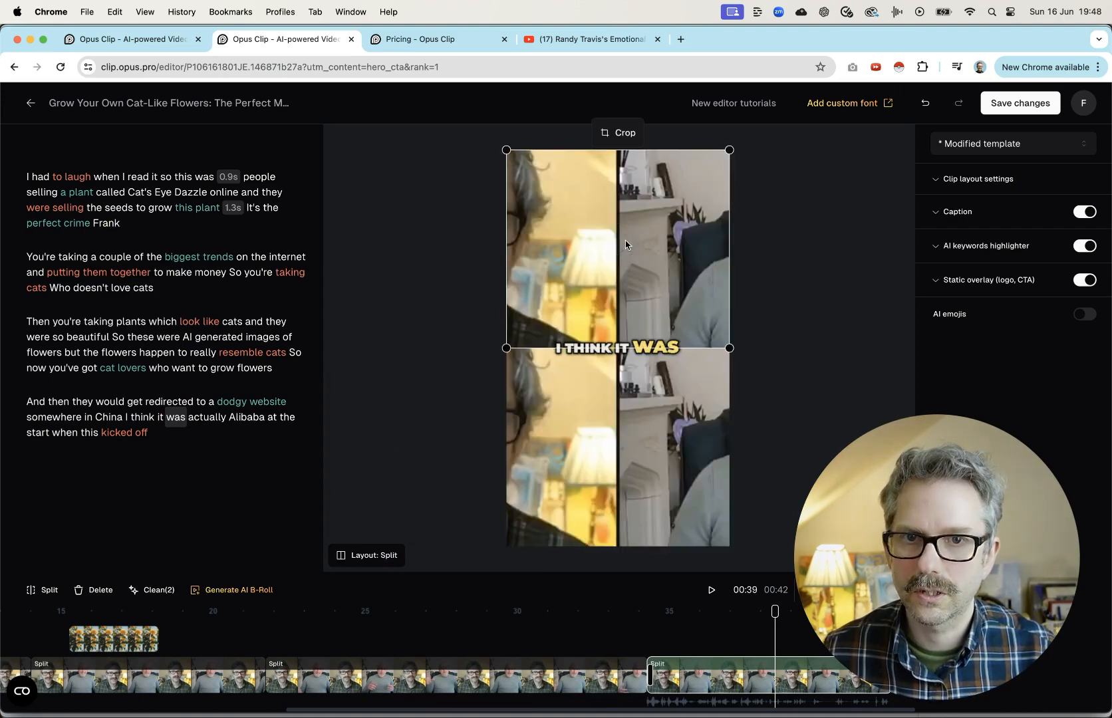
# Crop the upper frame of the closing section around the bald speaker in the grey sweater
pyautogui.click(615, 132)
pyautogui.moveTo(577, 399); pyautogui.dragTo(711, 407)
pyautogui.click(738, 540)
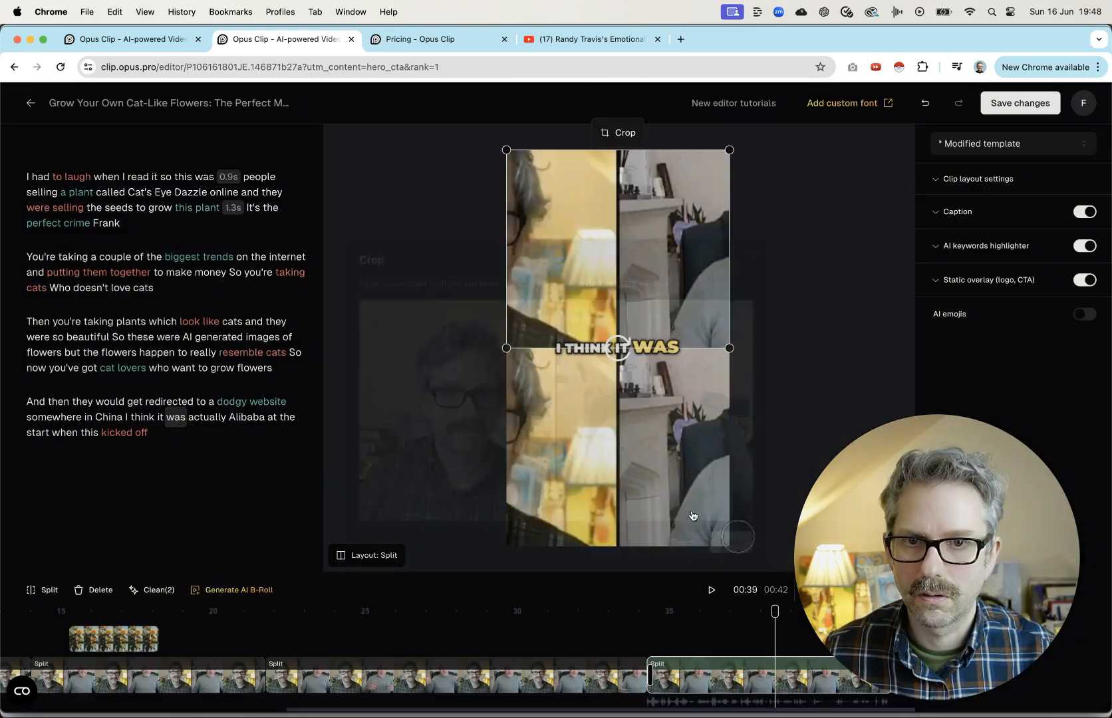
# Crop the lower frame of the closing section around the speaker in the plaid shirt and save the clip's changes
pyautogui.click(596, 454)
pyautogui.click(615, 328)
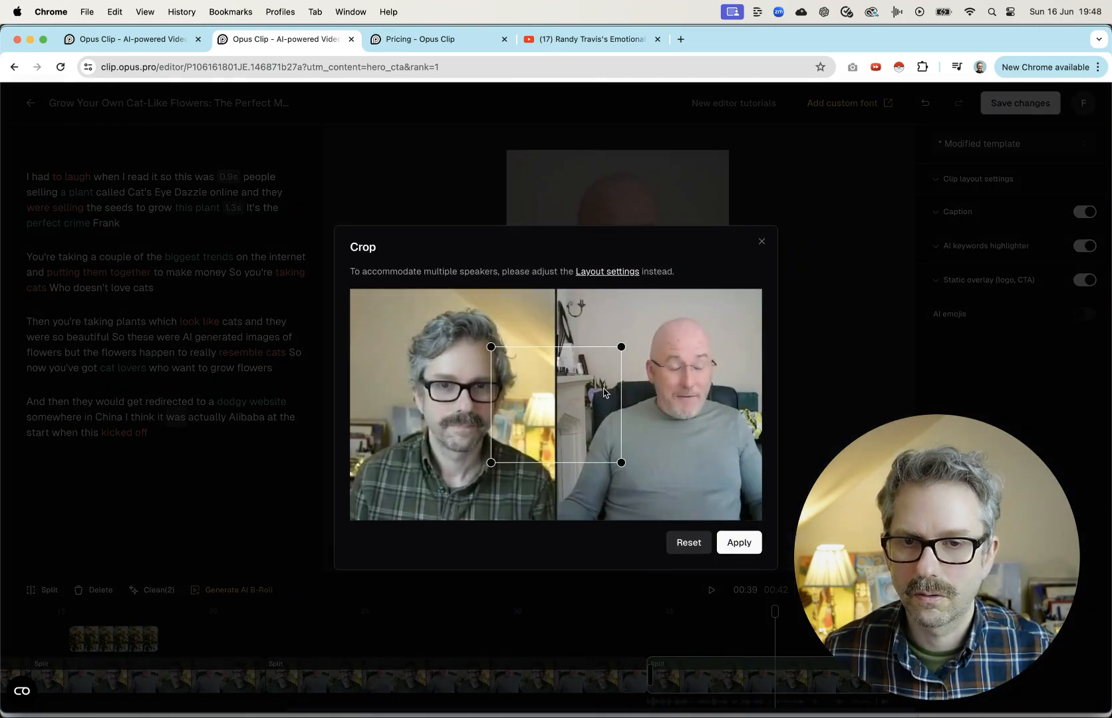
pyautogui.moveTo(537, 459); pyautogui.dragTo(555, 474)
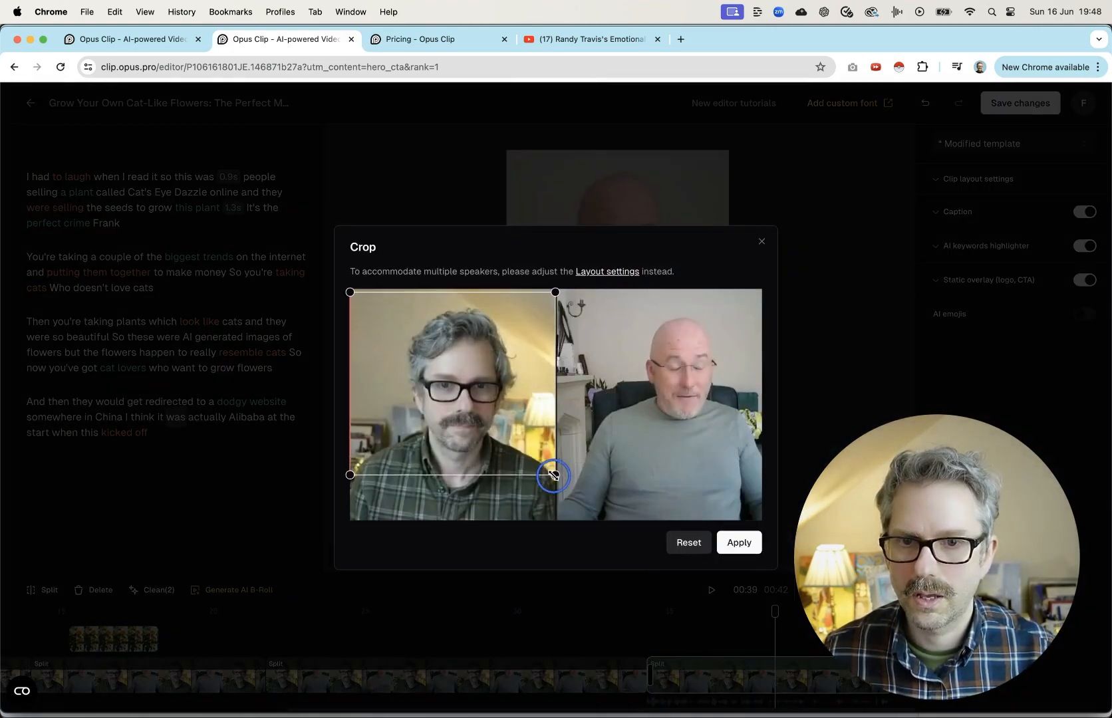
pyautogui.moveTo(502, 430); pyautogui.dragTo(502, 430)
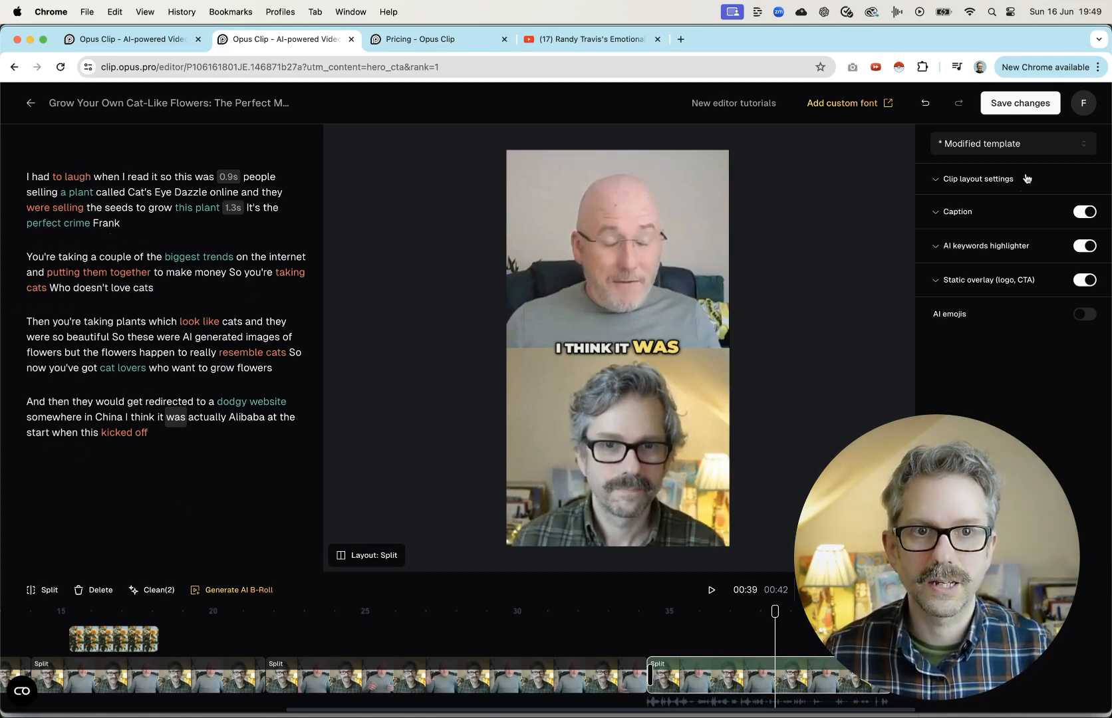
pyautogui.click(1011, 106)
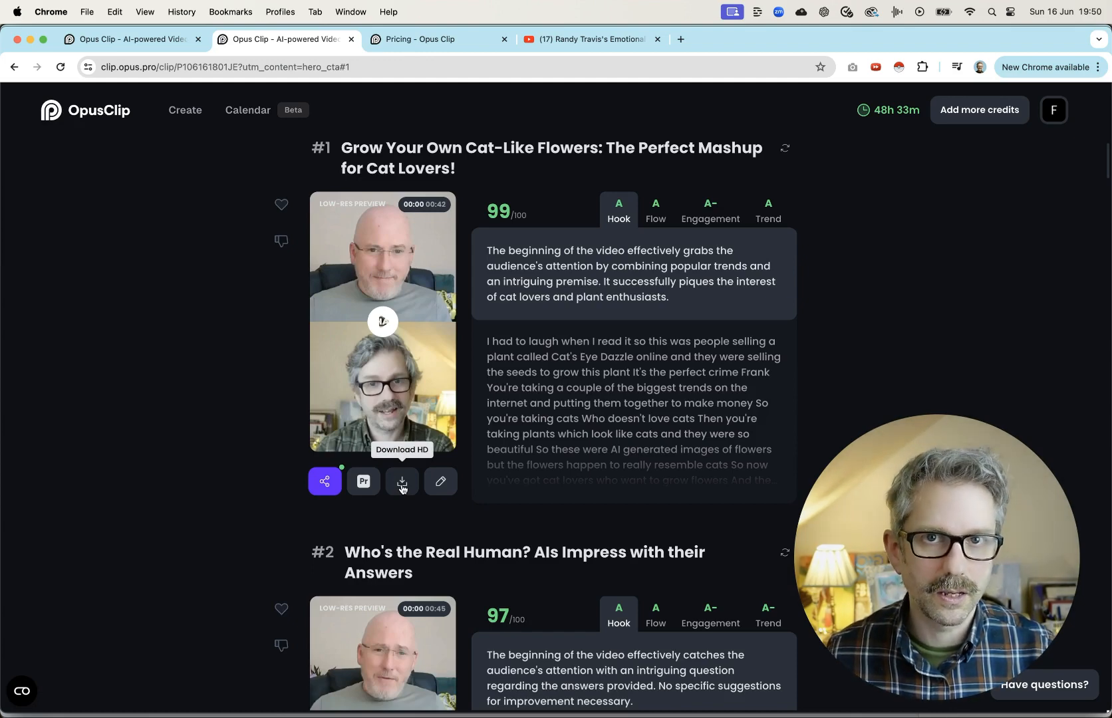
# Open the social post scheduler for the top-ranked clip and select the LinkedIn account
pyautogui.click(323, 483)
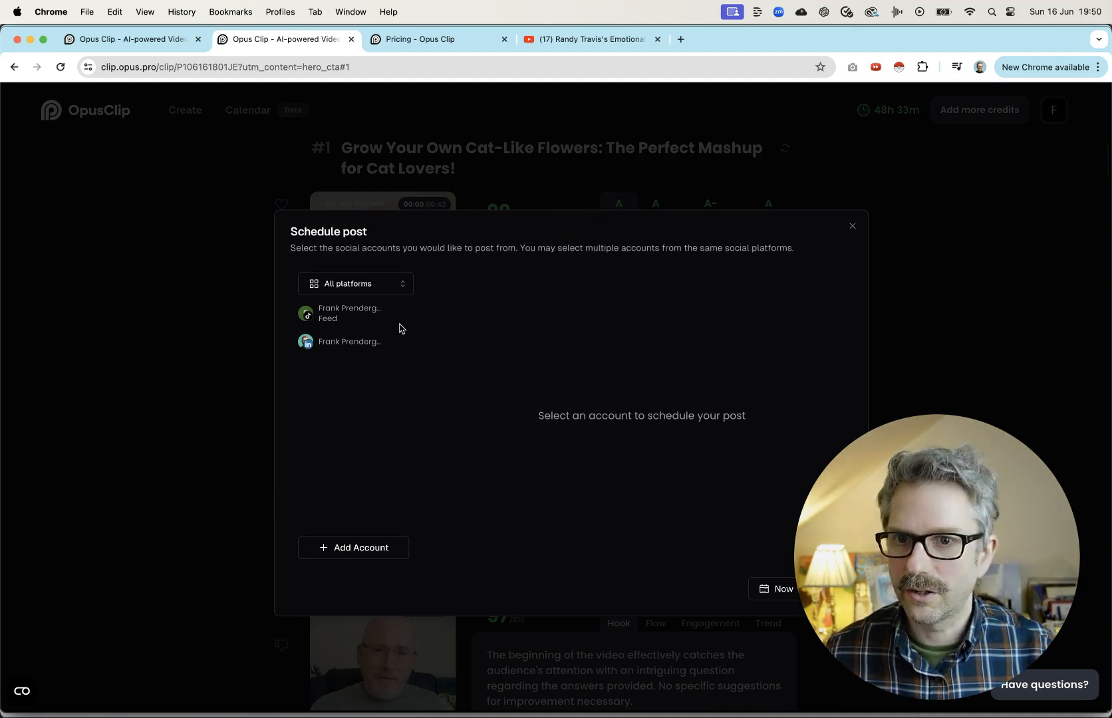
pyautogui.click(338, 345)
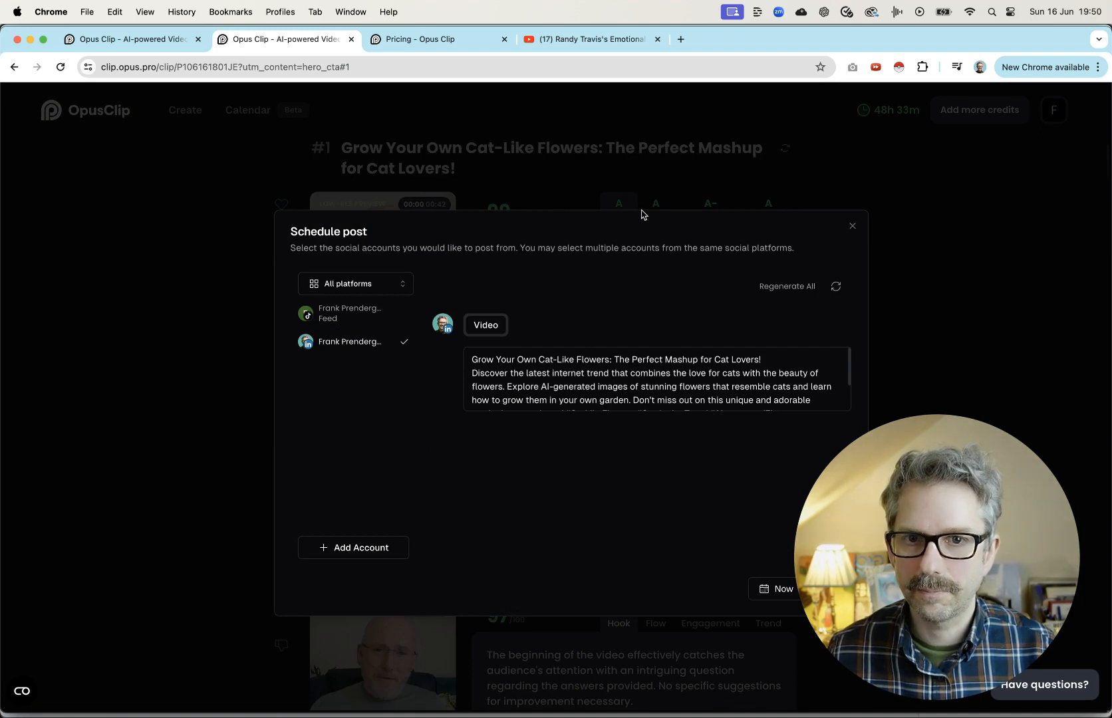
pyautogui.click(607, 229)
pyautogui.moveTo(1000, 502); pyautogui.dragTo(227, 501)
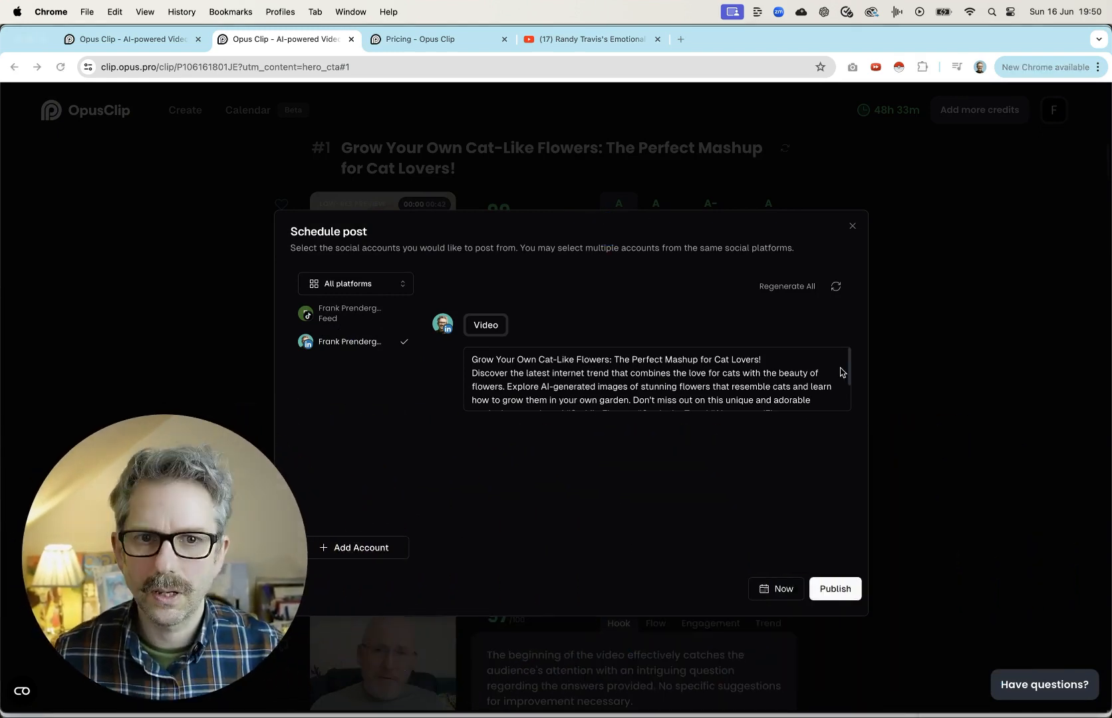
# Review the full generated caption and hashtags of the LinkedIn post
pyautogui.scroll(-3, 745, 379)
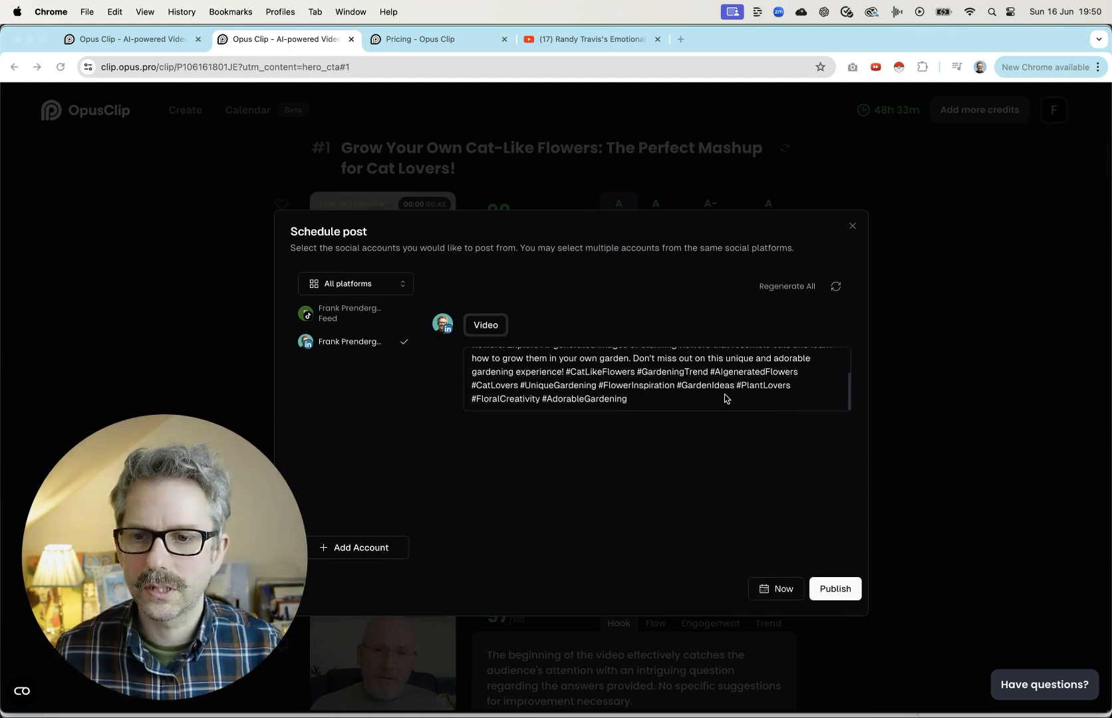
pyautogui.scroll(3, 725, 396)
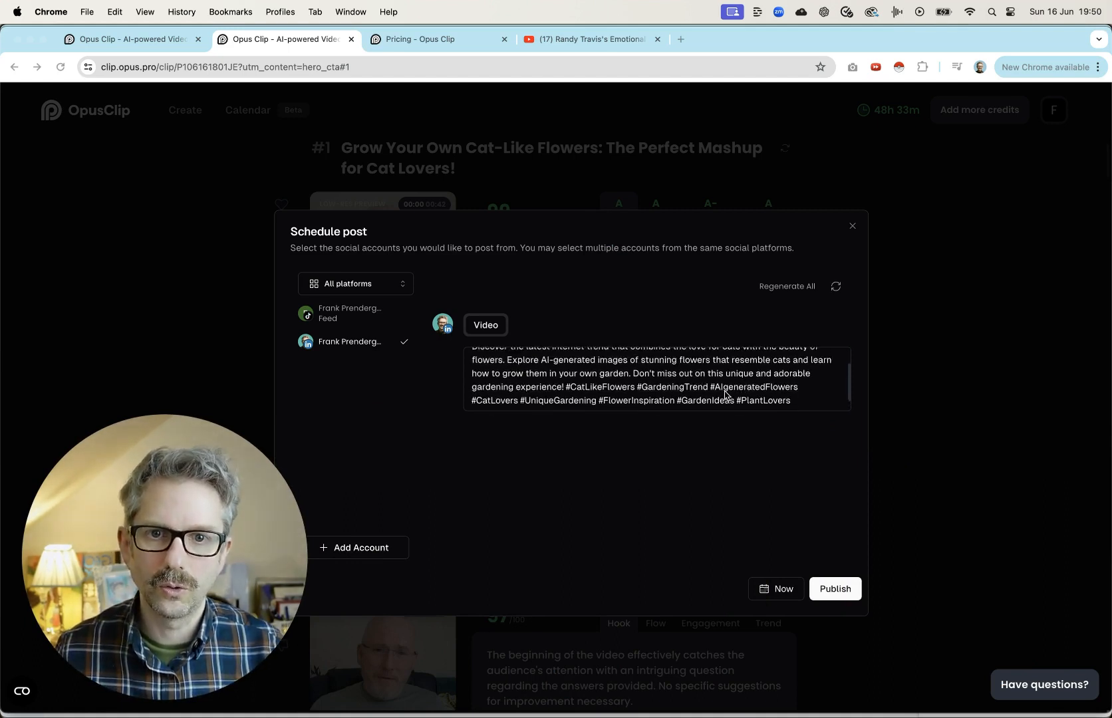
pyautogui.click(489, 373)
pyautogui.moveTo(475, 373); pyautogui.dragTo(827, 417)
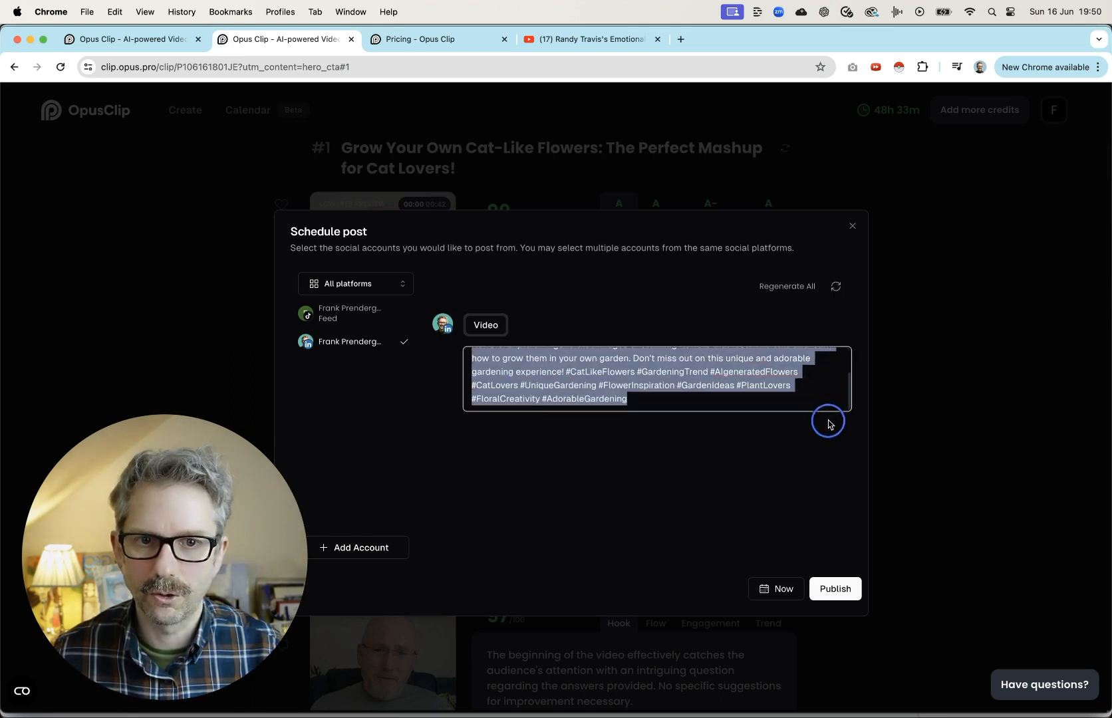
pyautogui.click(683, 399)
pyautogui.scroll(3, 683, 398)
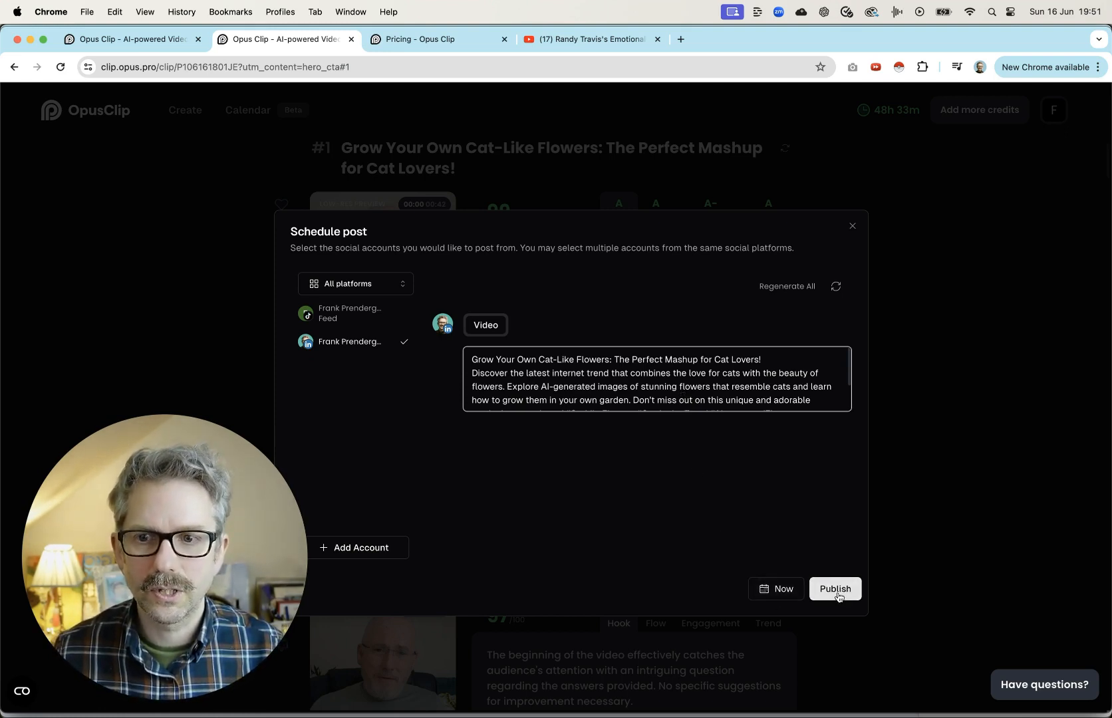
# Pick 21 June 2024 as the LinkedIn post's date and exit the scheduler without scheduling it
pyautogui.click(765, 588)
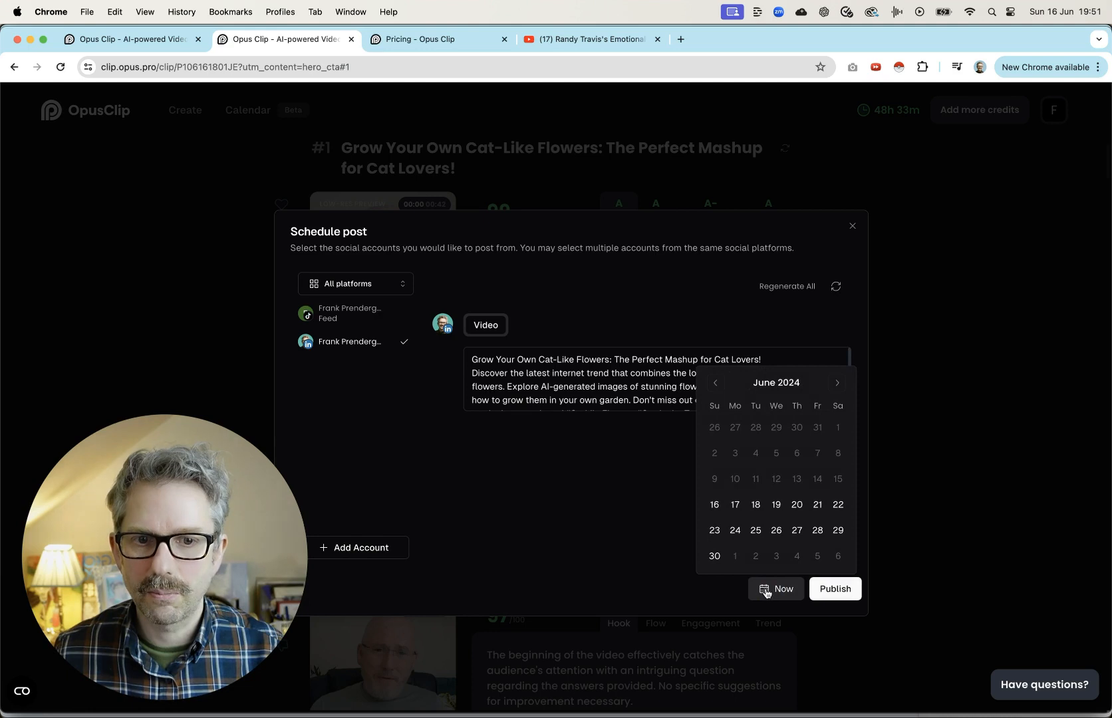
pyautogui.click(817, 505)
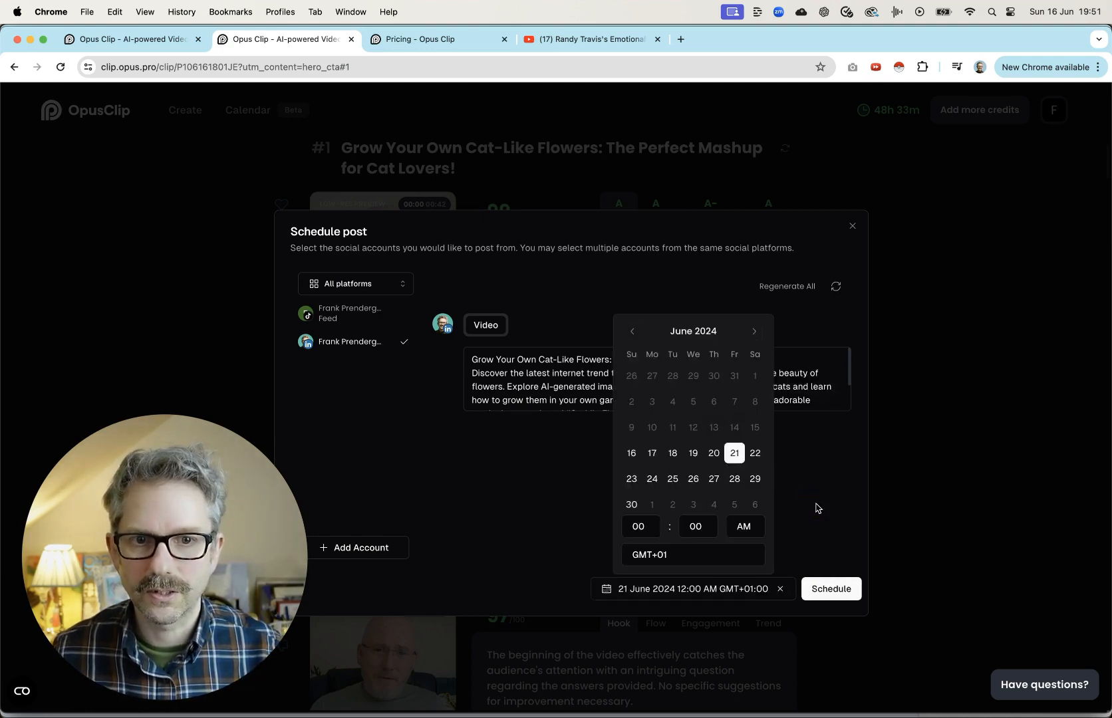
pyautogui.click(636, 529)
pyautogui.click(637, 529)
pyautogui.click(504, 507)
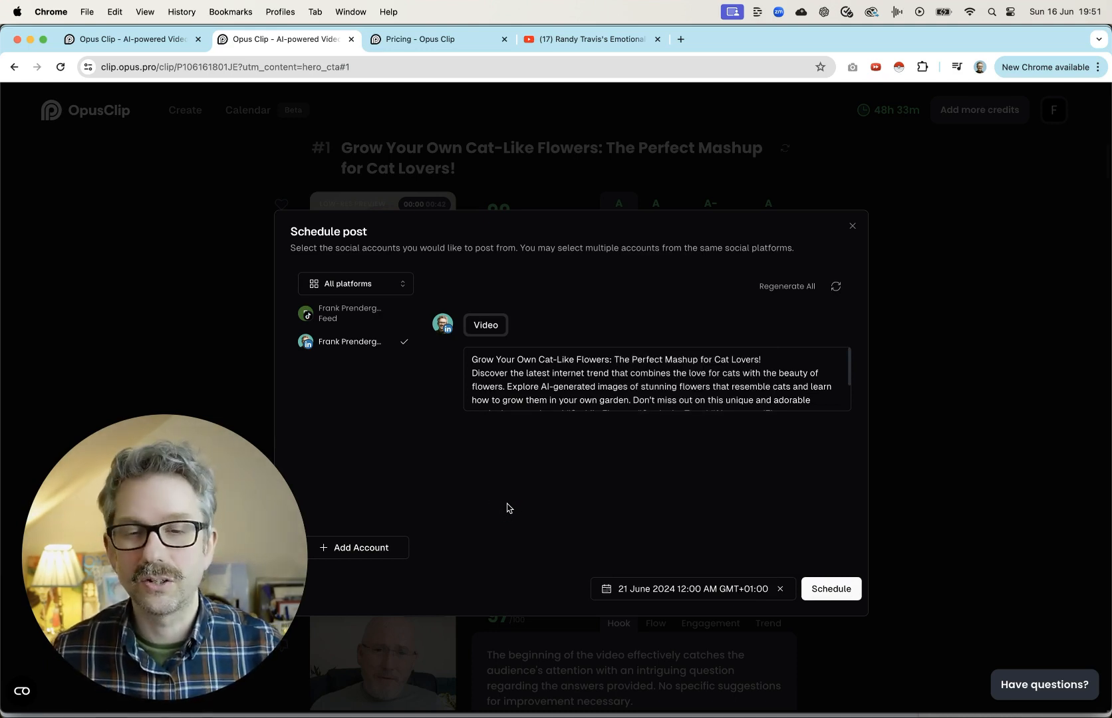
pyautogui.click(852, 226)
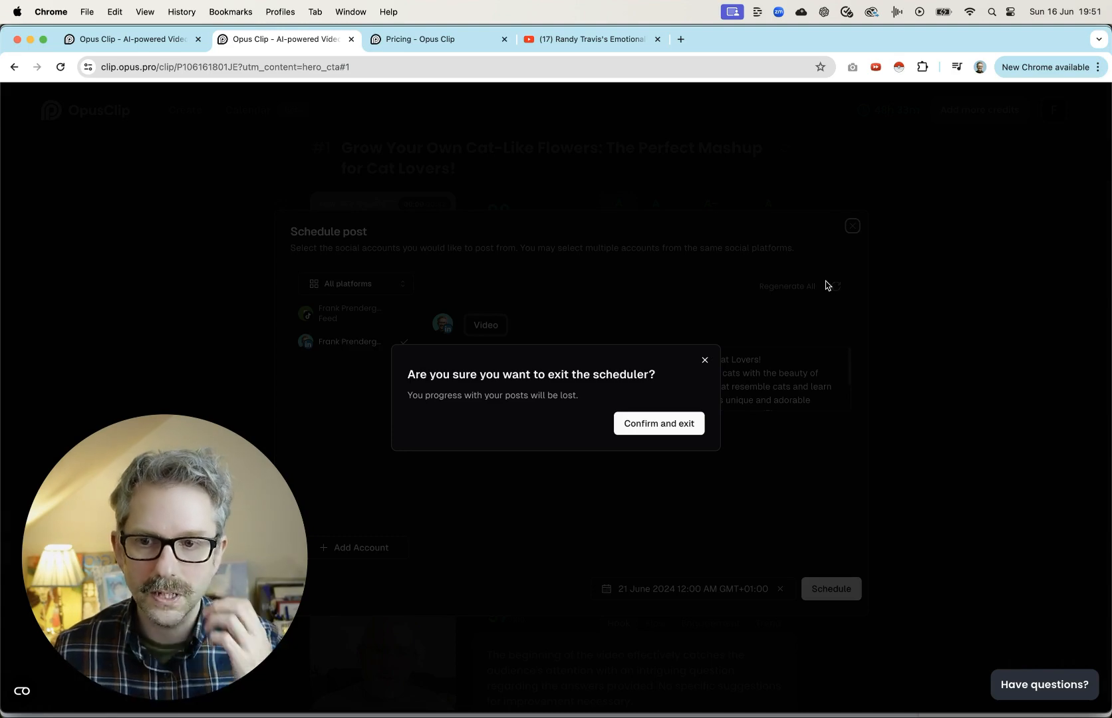
pyautogui.click(691, 423)
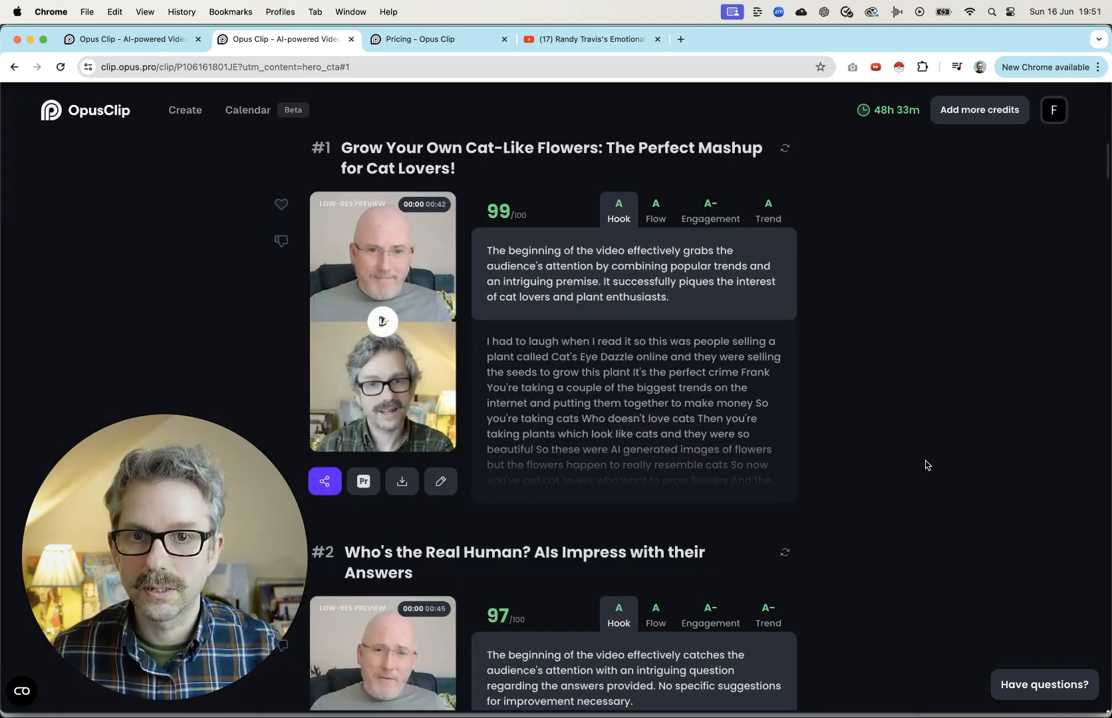